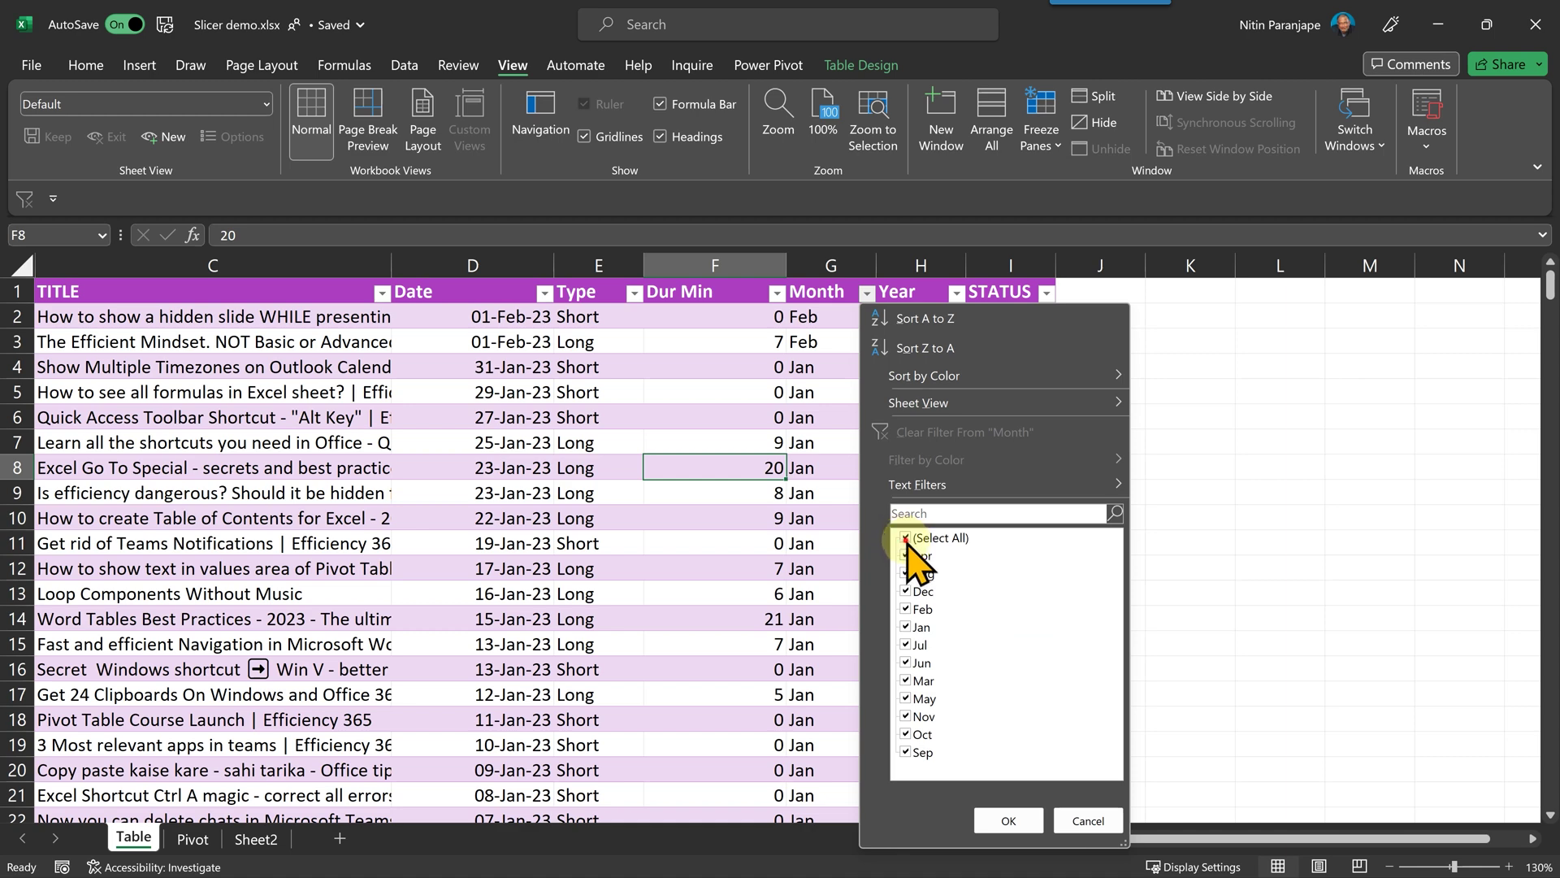
Filter the table's Month column to show only Feb and Aug rows.
click(904, 539)
click(905, 574)
click(905, 609)
click(905, 644)
click(1000, 821)
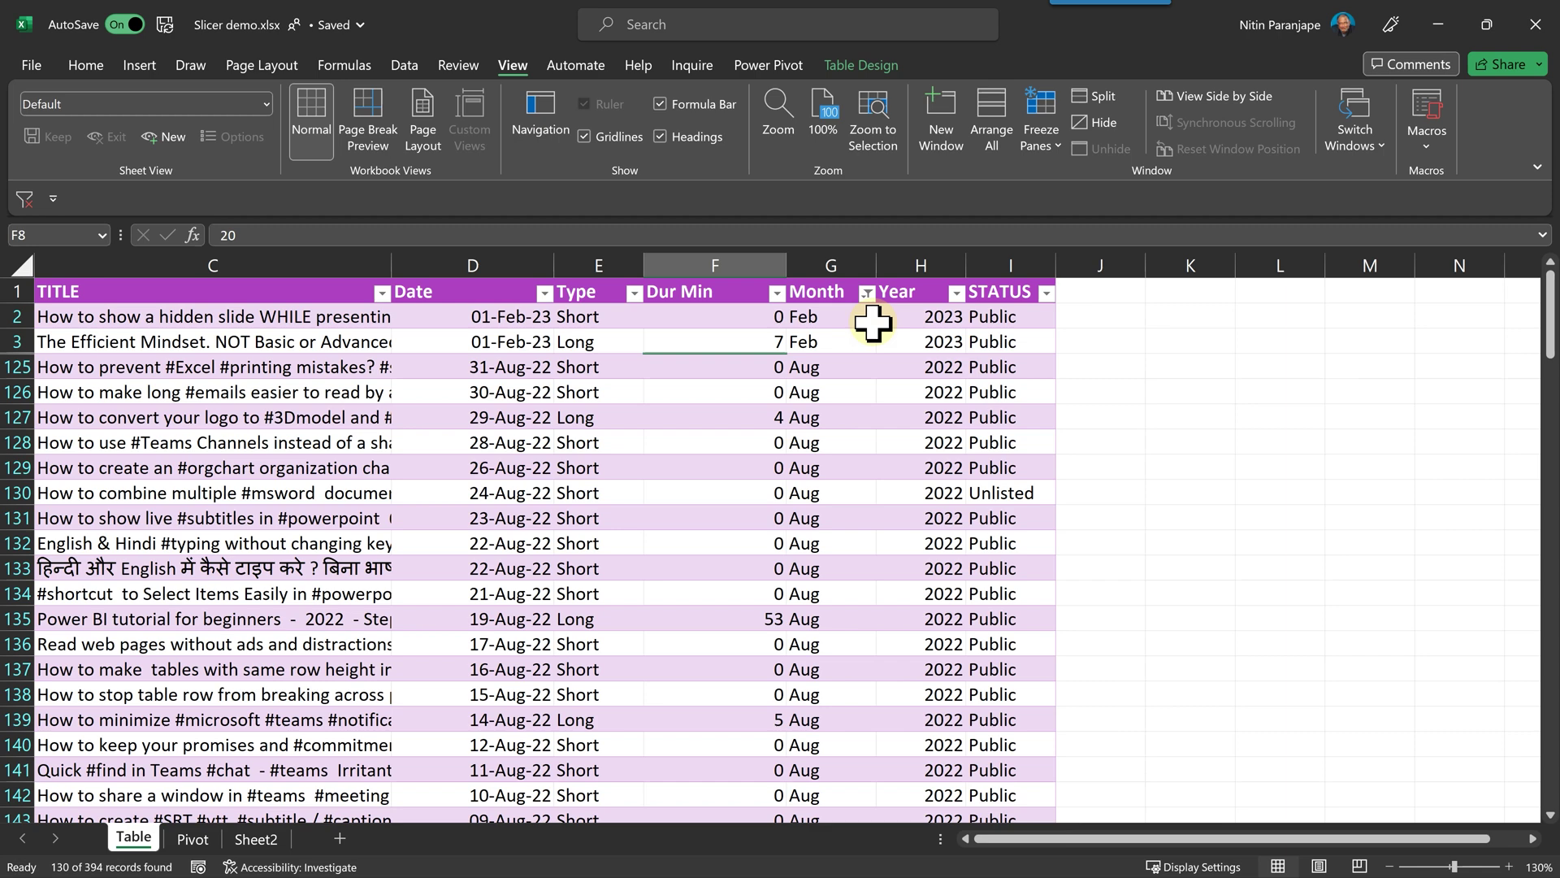
Exclude one Dur Min value, leaving 126 of 394 records, then select cell G127.
click(777, 292)
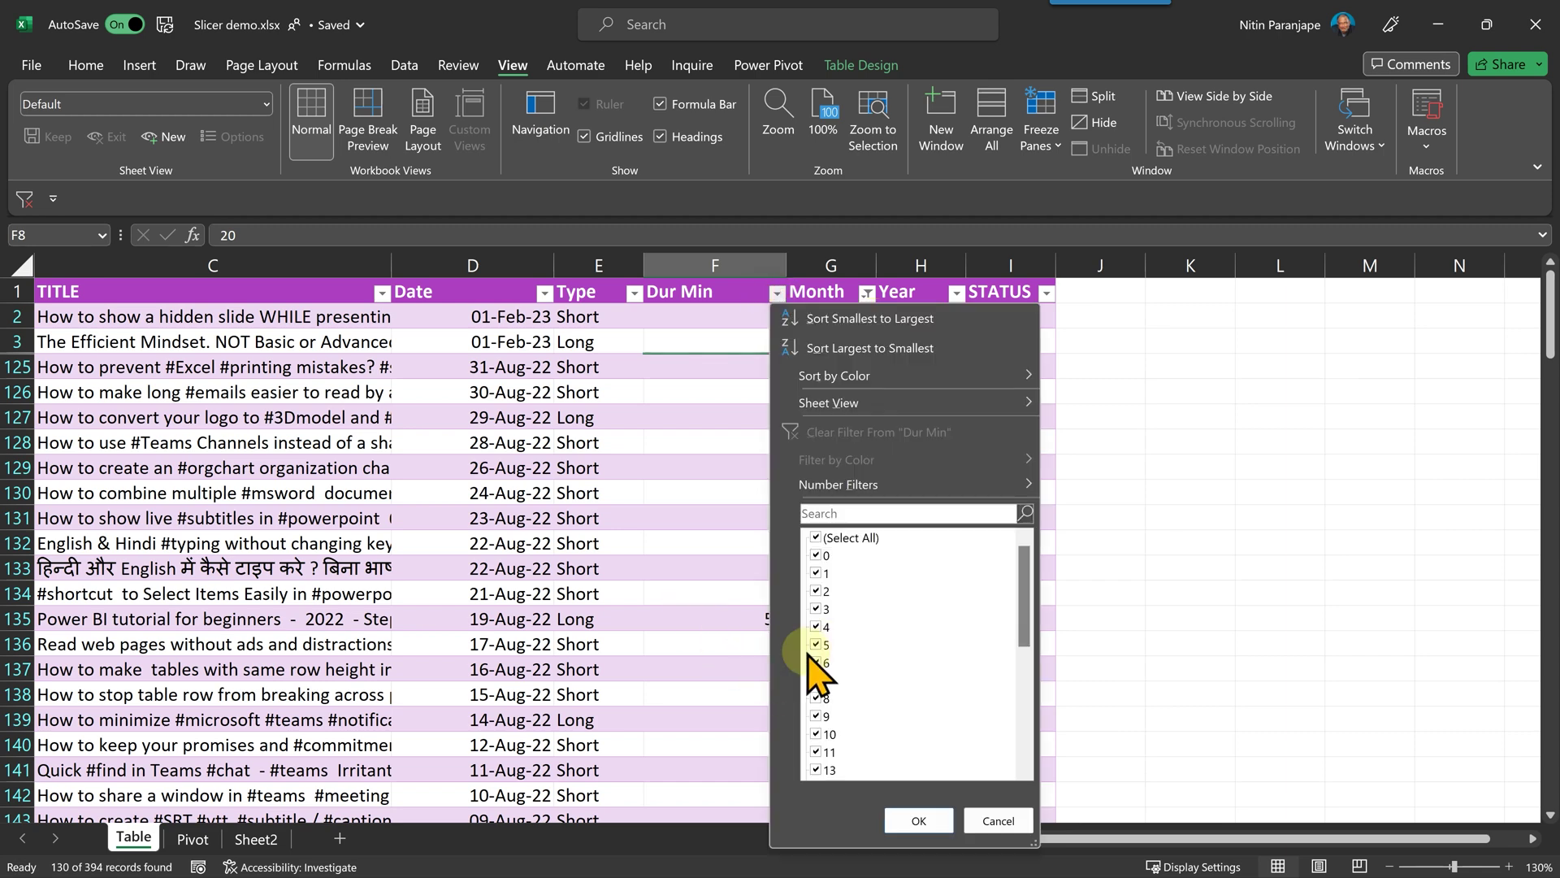
click(811, 650)
click(920, 817)
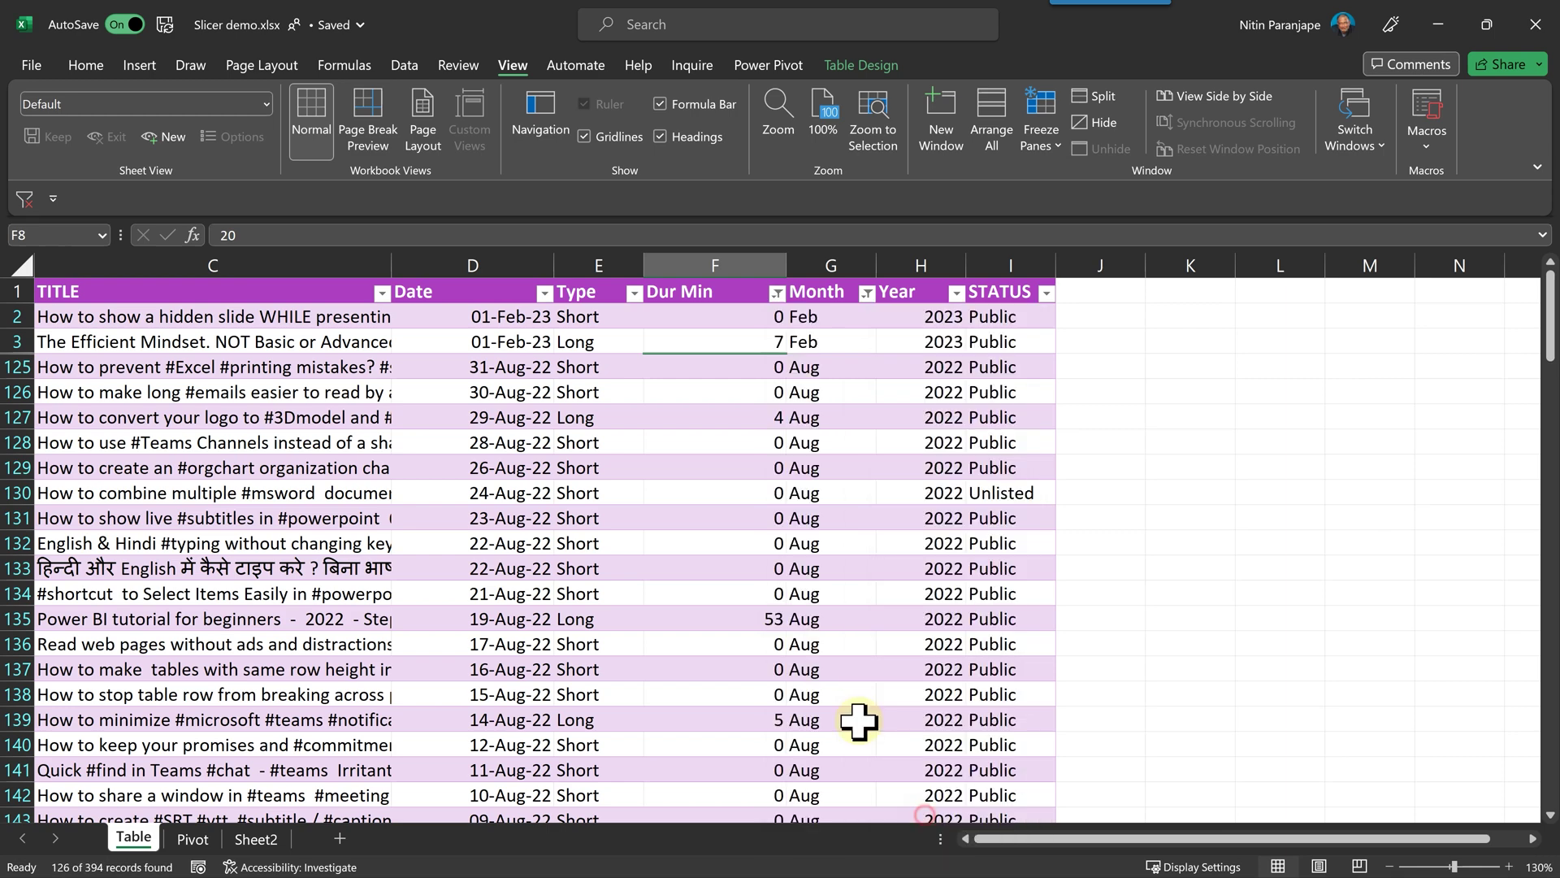
click(819, 421)
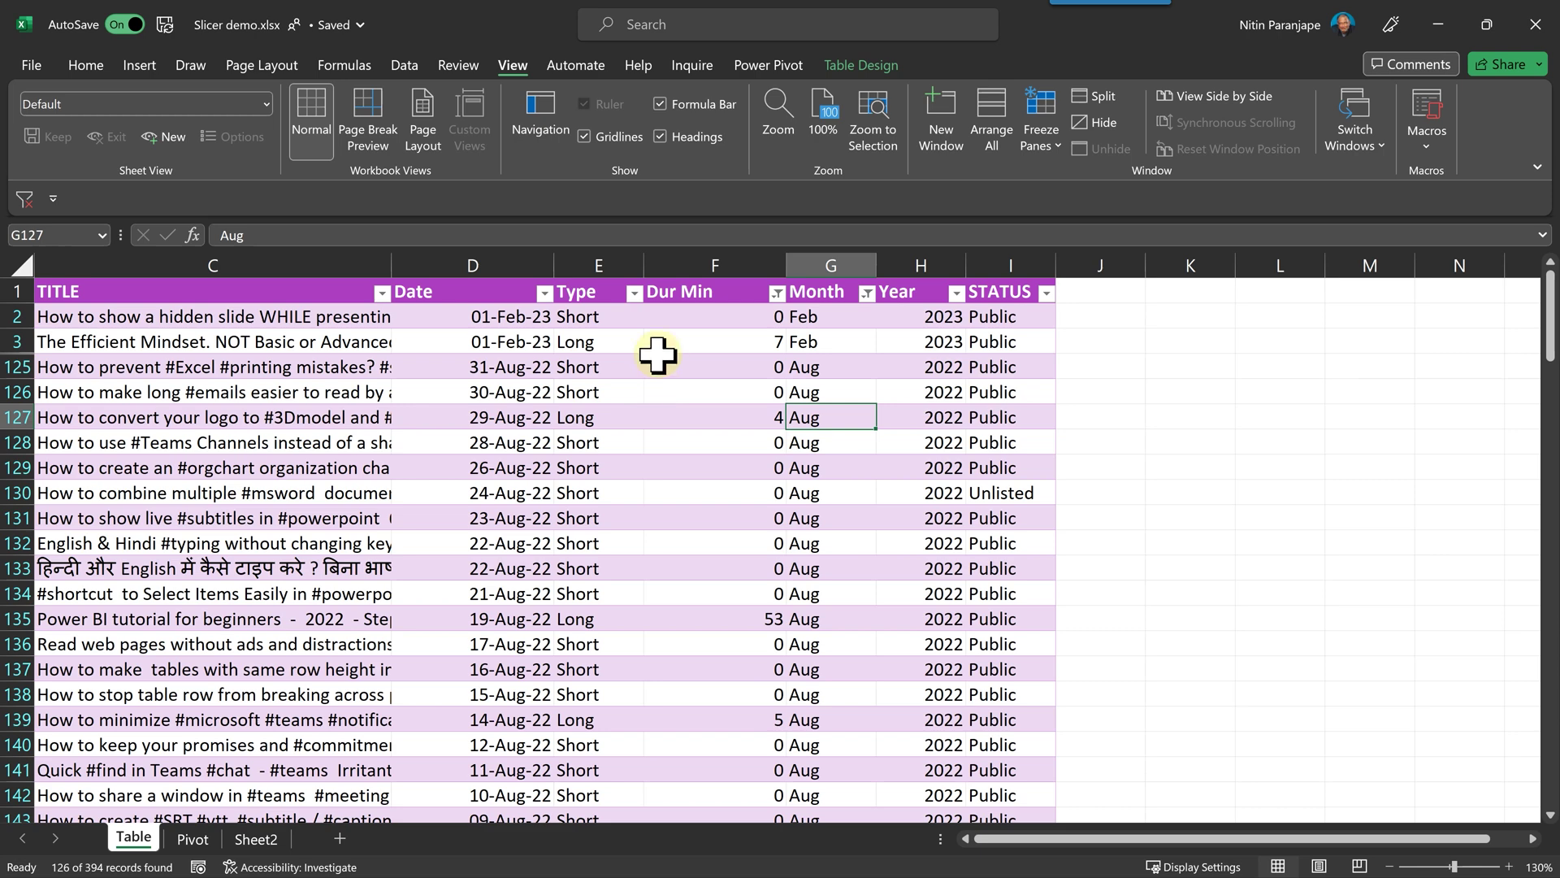
Add the Data tab's Clear filter command to the Quick Access Toolbar.
click(403, 65)
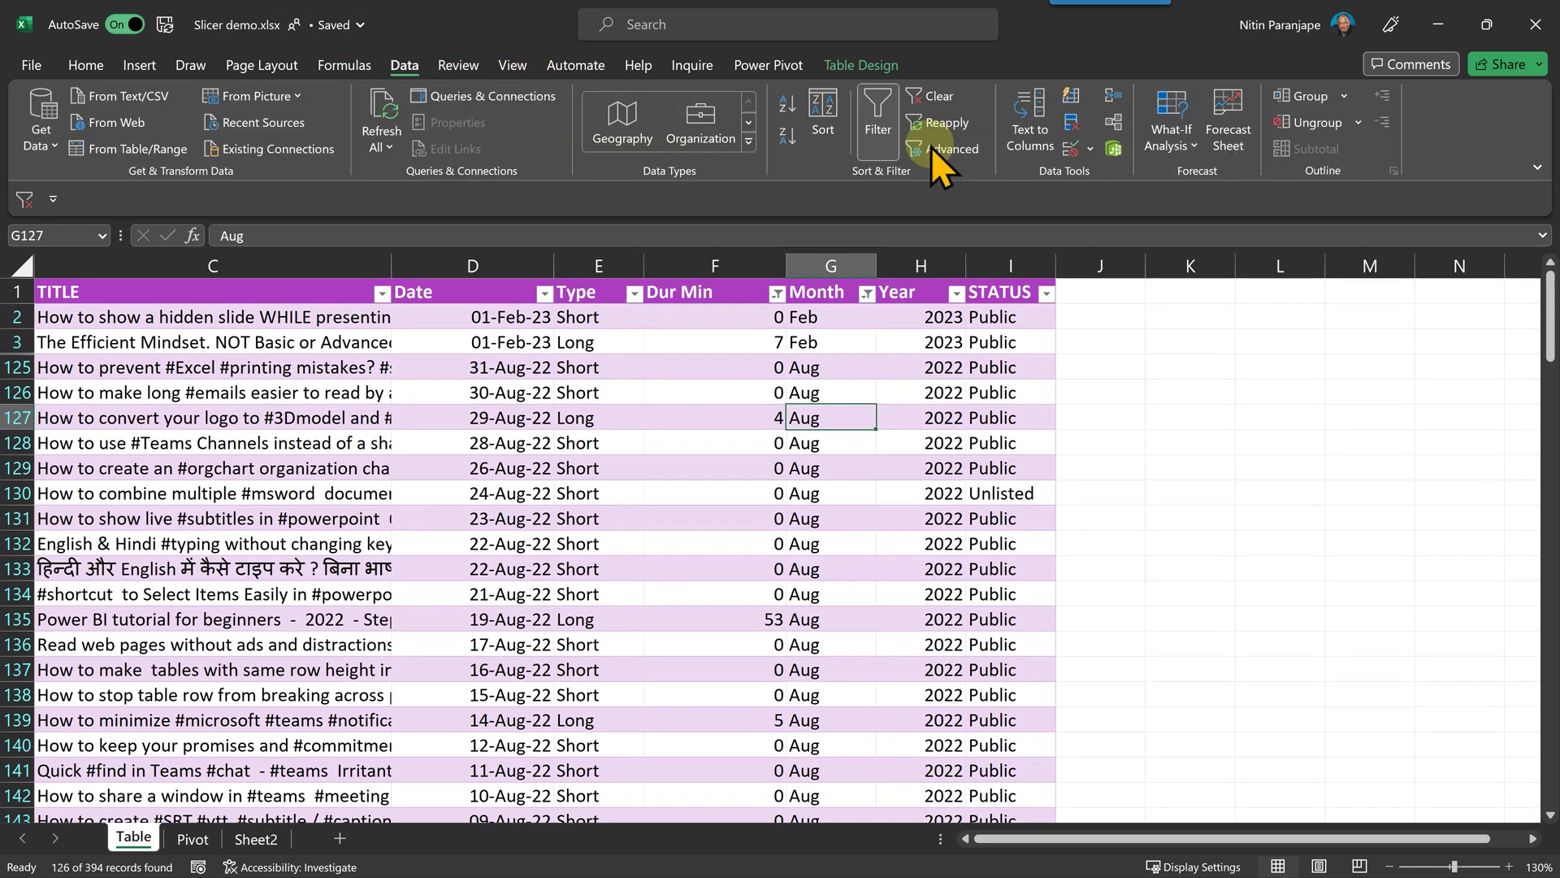
right_click(949, 91)
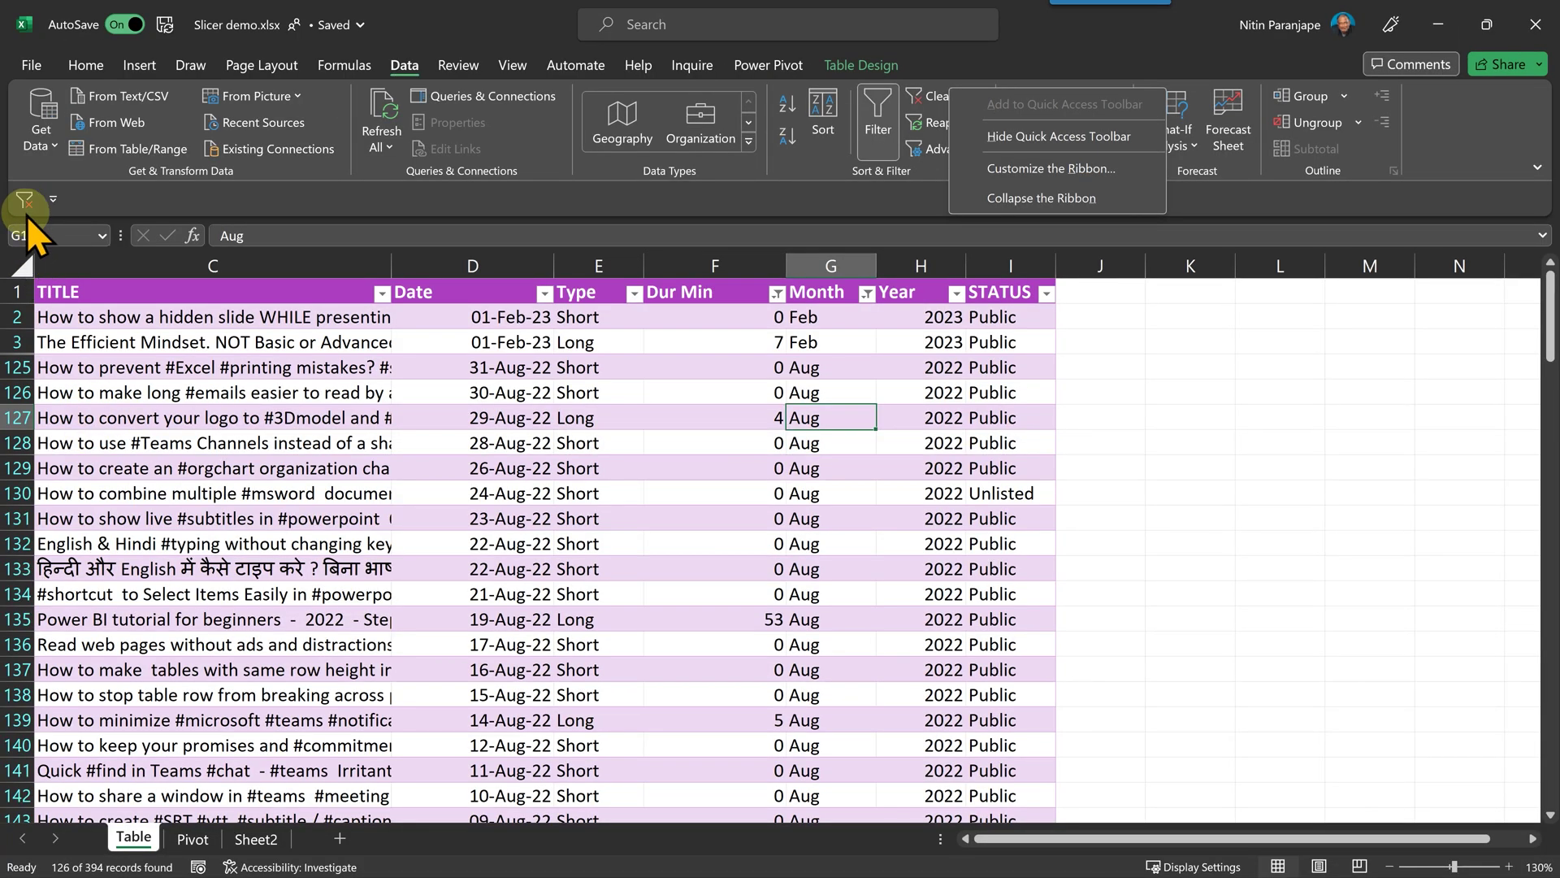
click(105, 199)
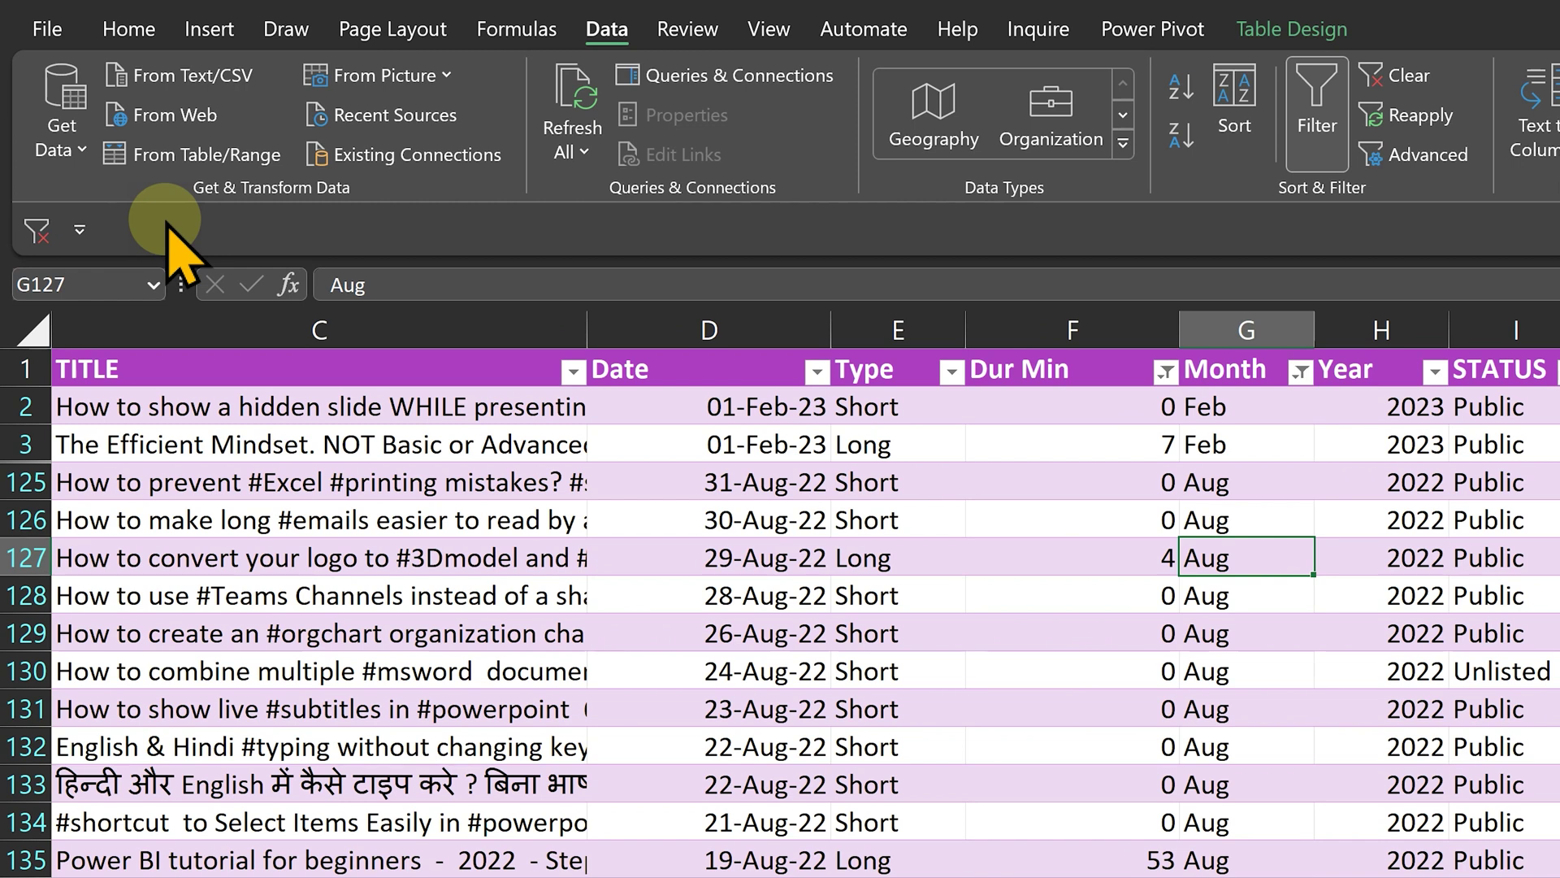
Clear all table filters with the Alt+1 shortcut so every record shows.
key(alt)
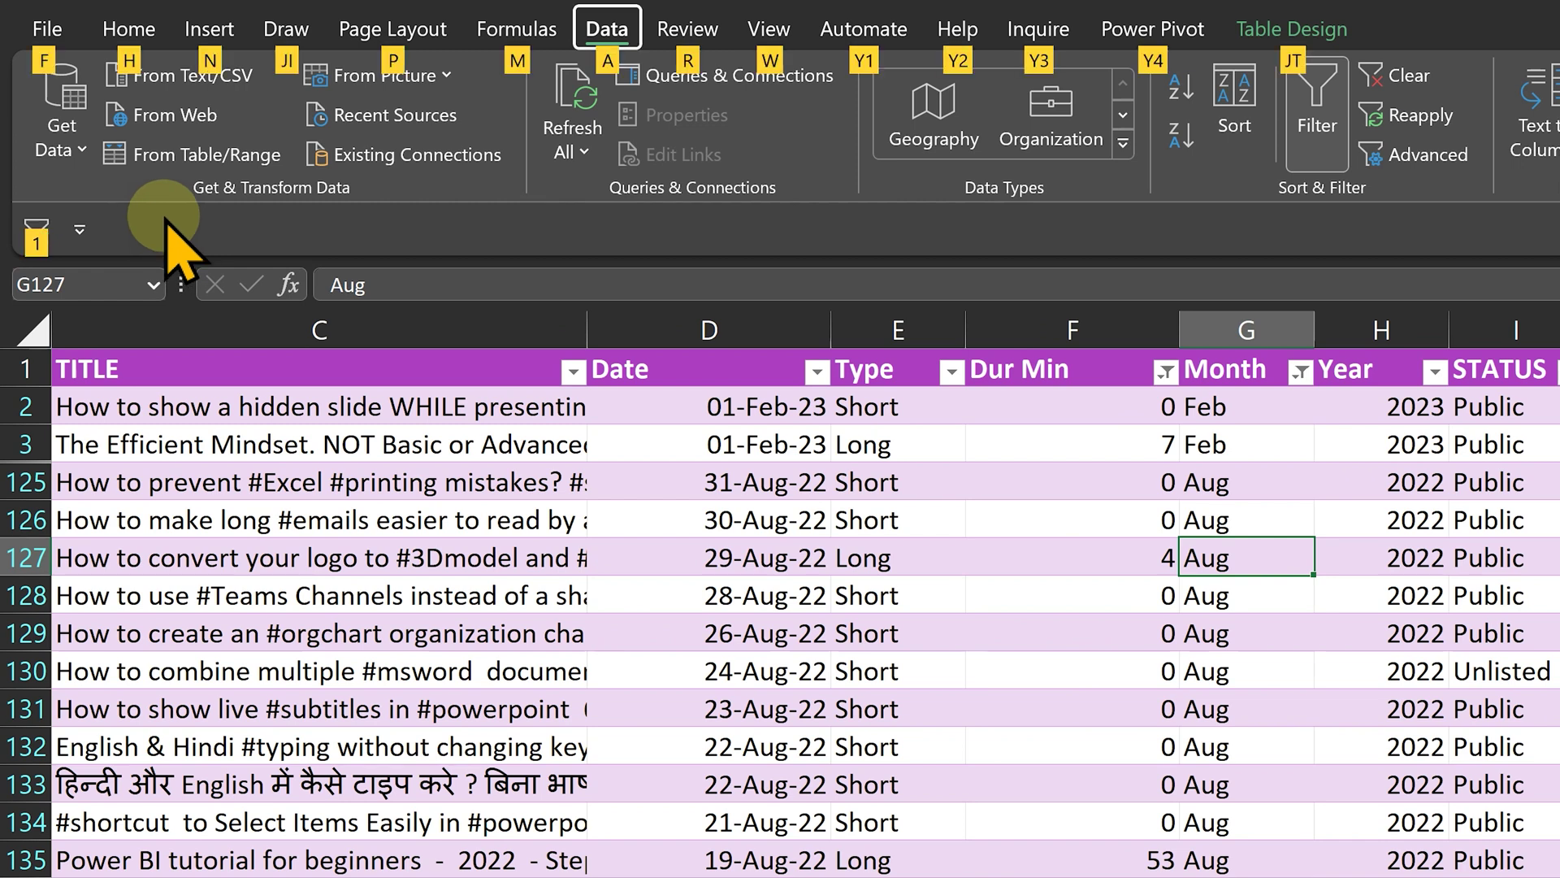
key(1)
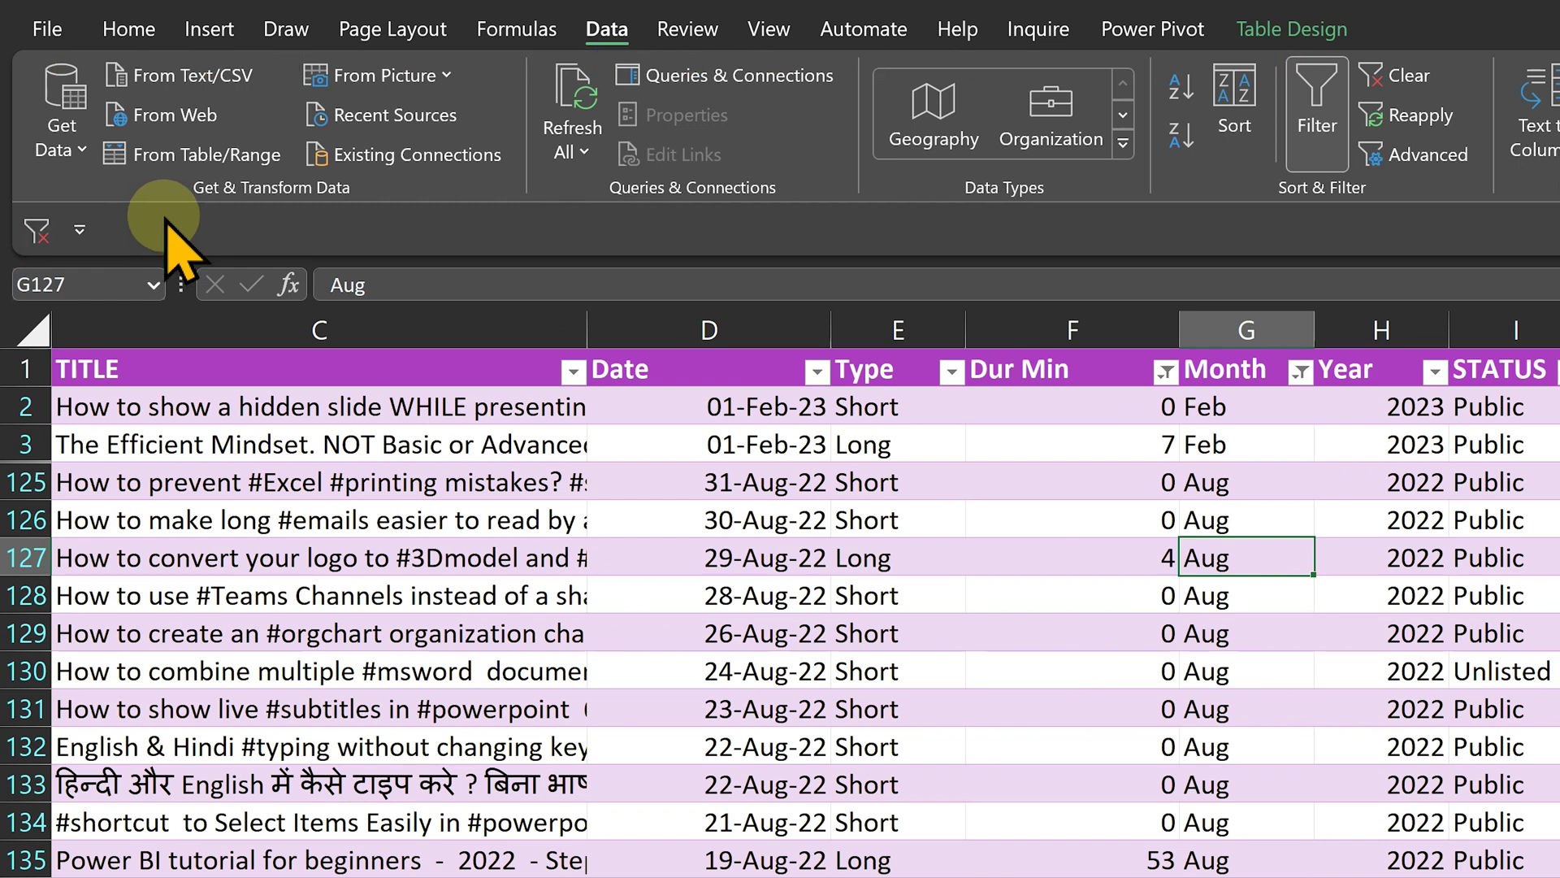
key(alt+1)
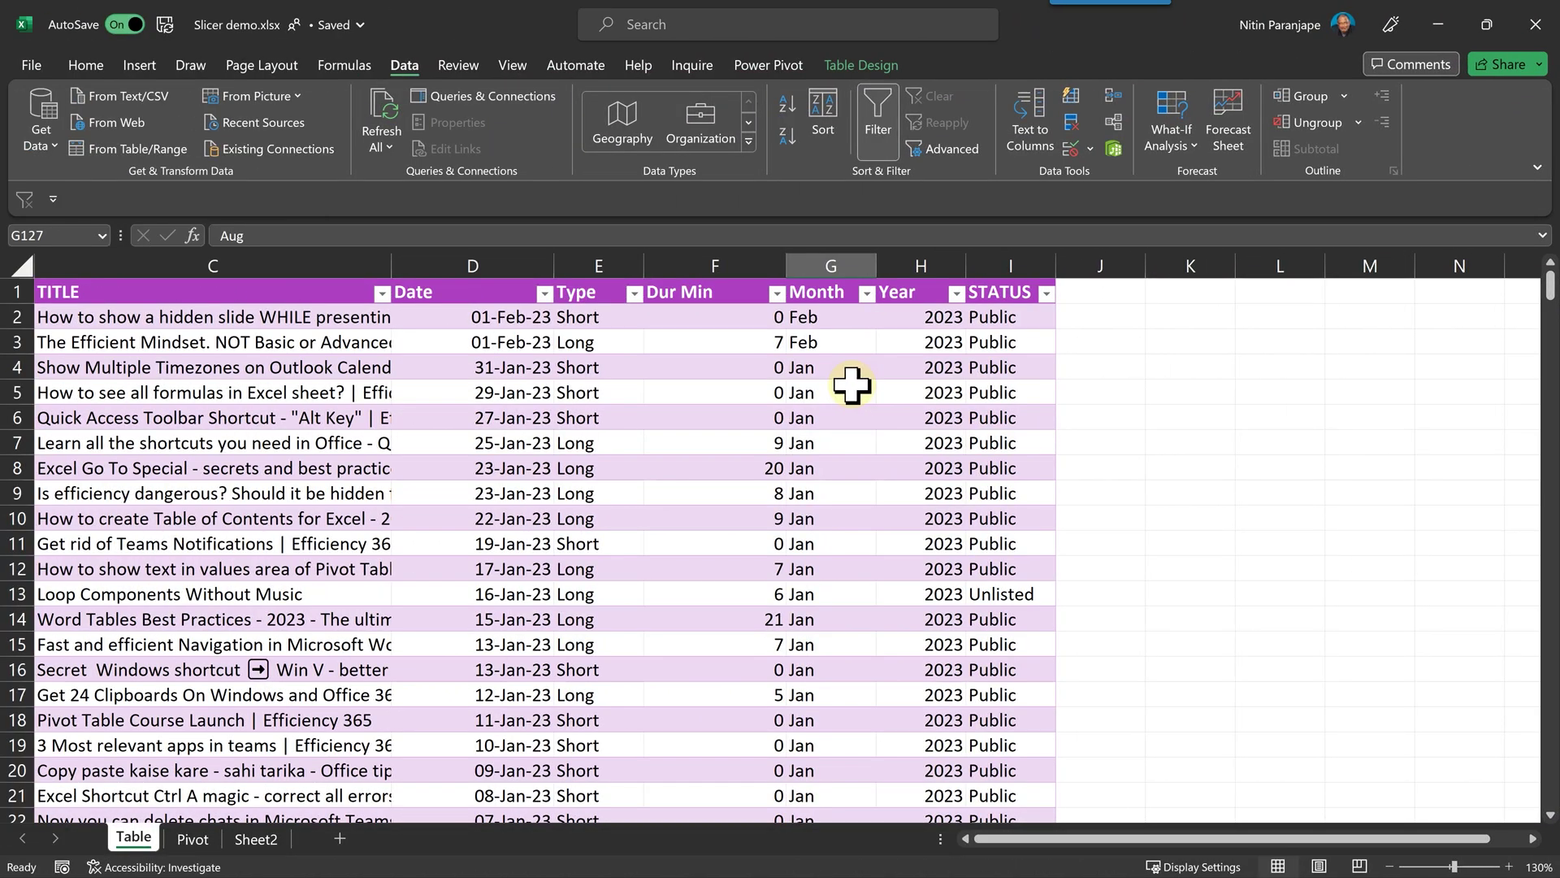
Insert a Month slicer for the table from cell G5 via Table Design > Insert Slicer.
click(851, 385)
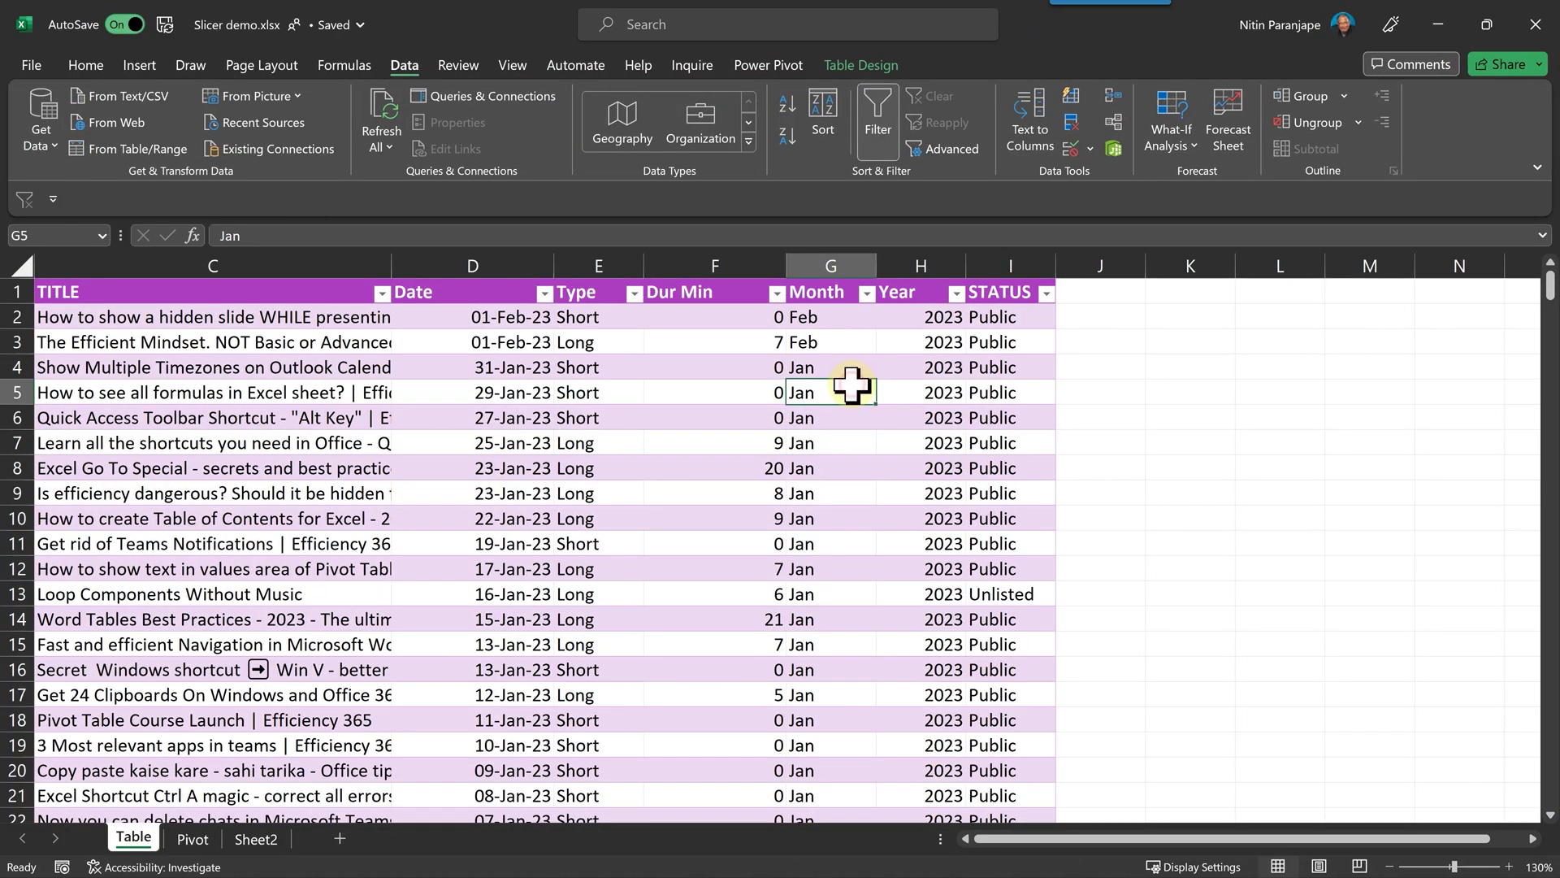
click(873, 63)
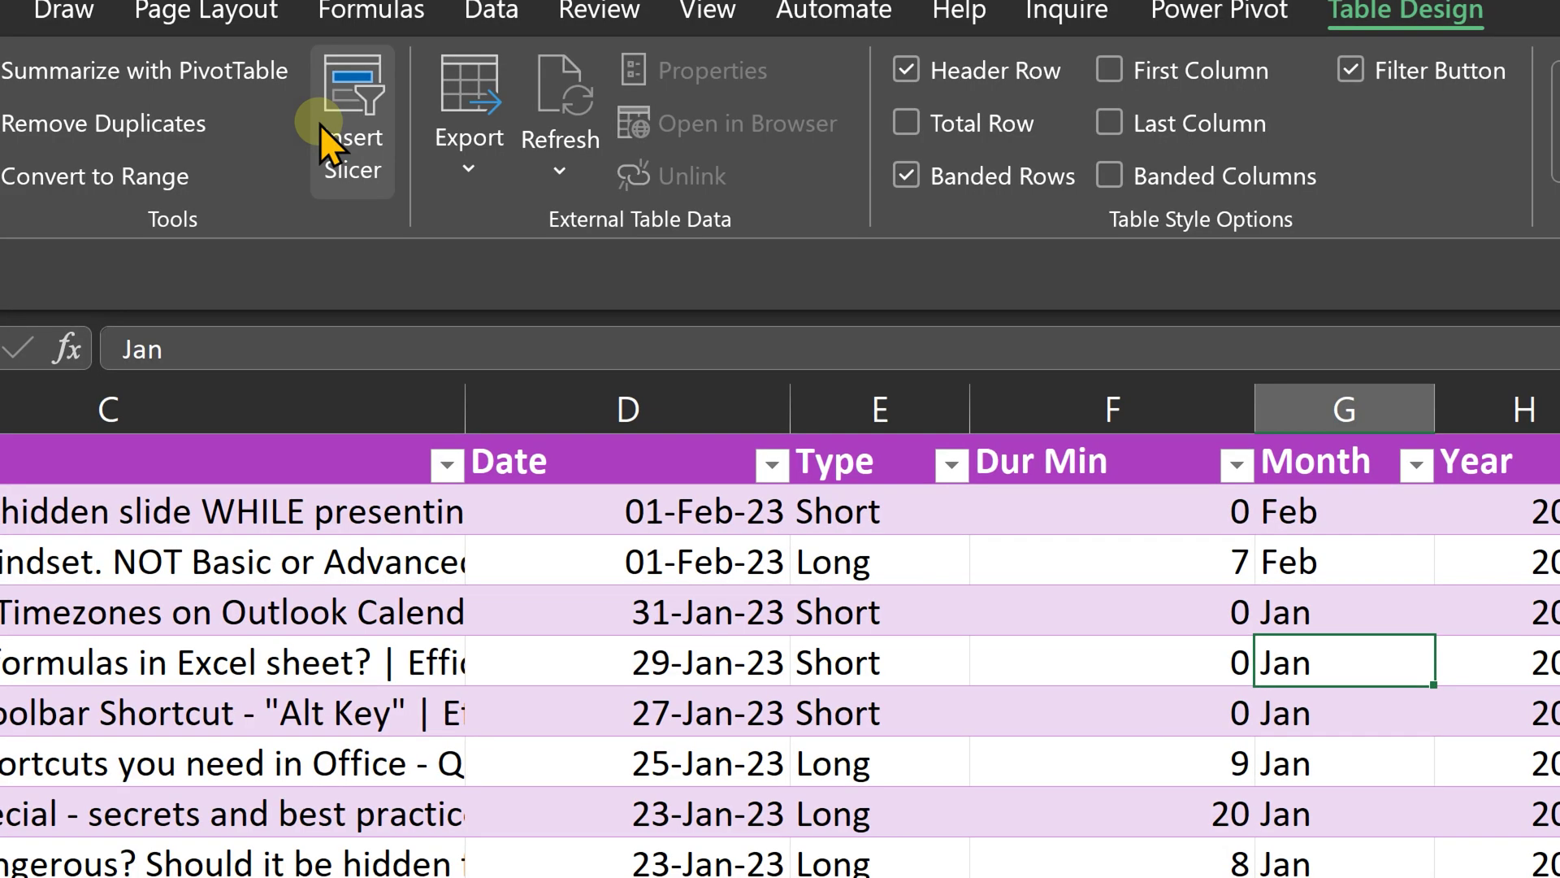
click(324, 123)
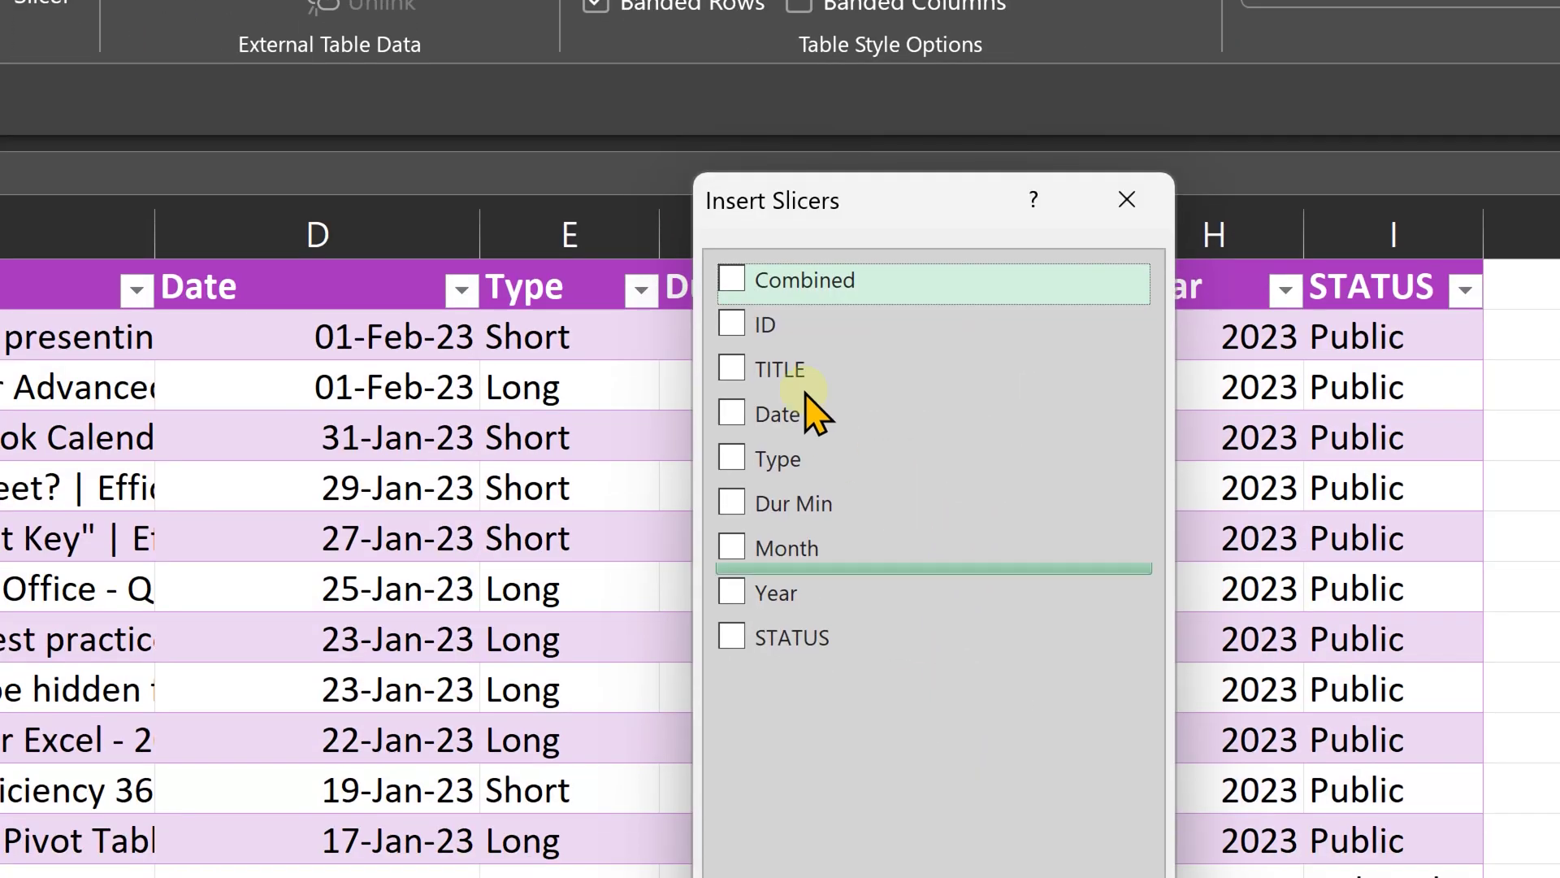
click(731, 547)
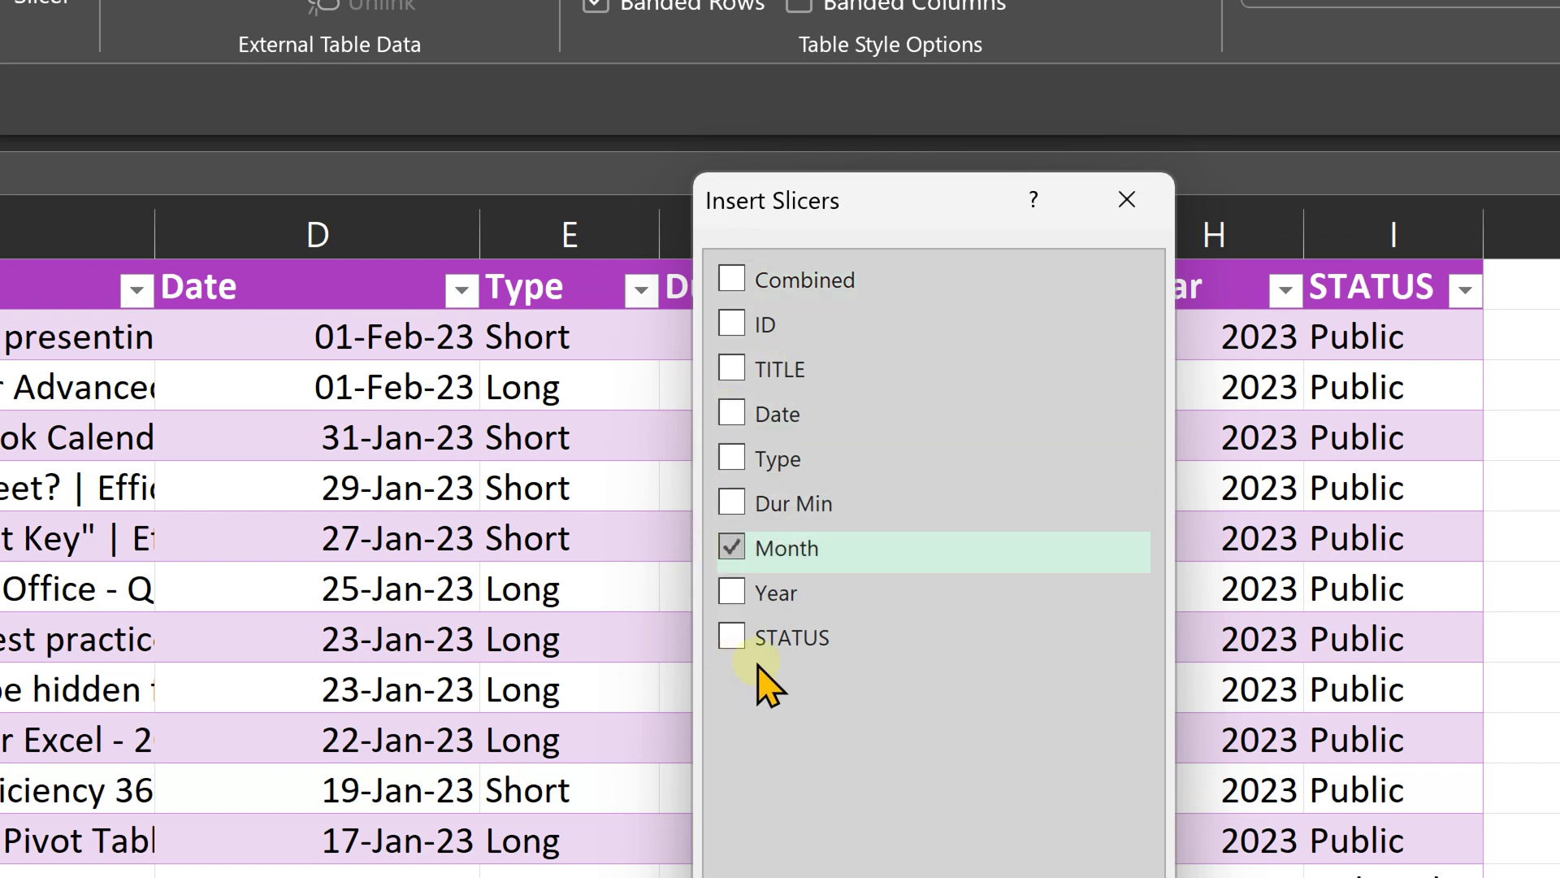
key(Return)
Move the Month slicer right of the table, set it to 3 columns, and resize it to 4.08 cm tall.
drag(739, 400, 1139, 336)
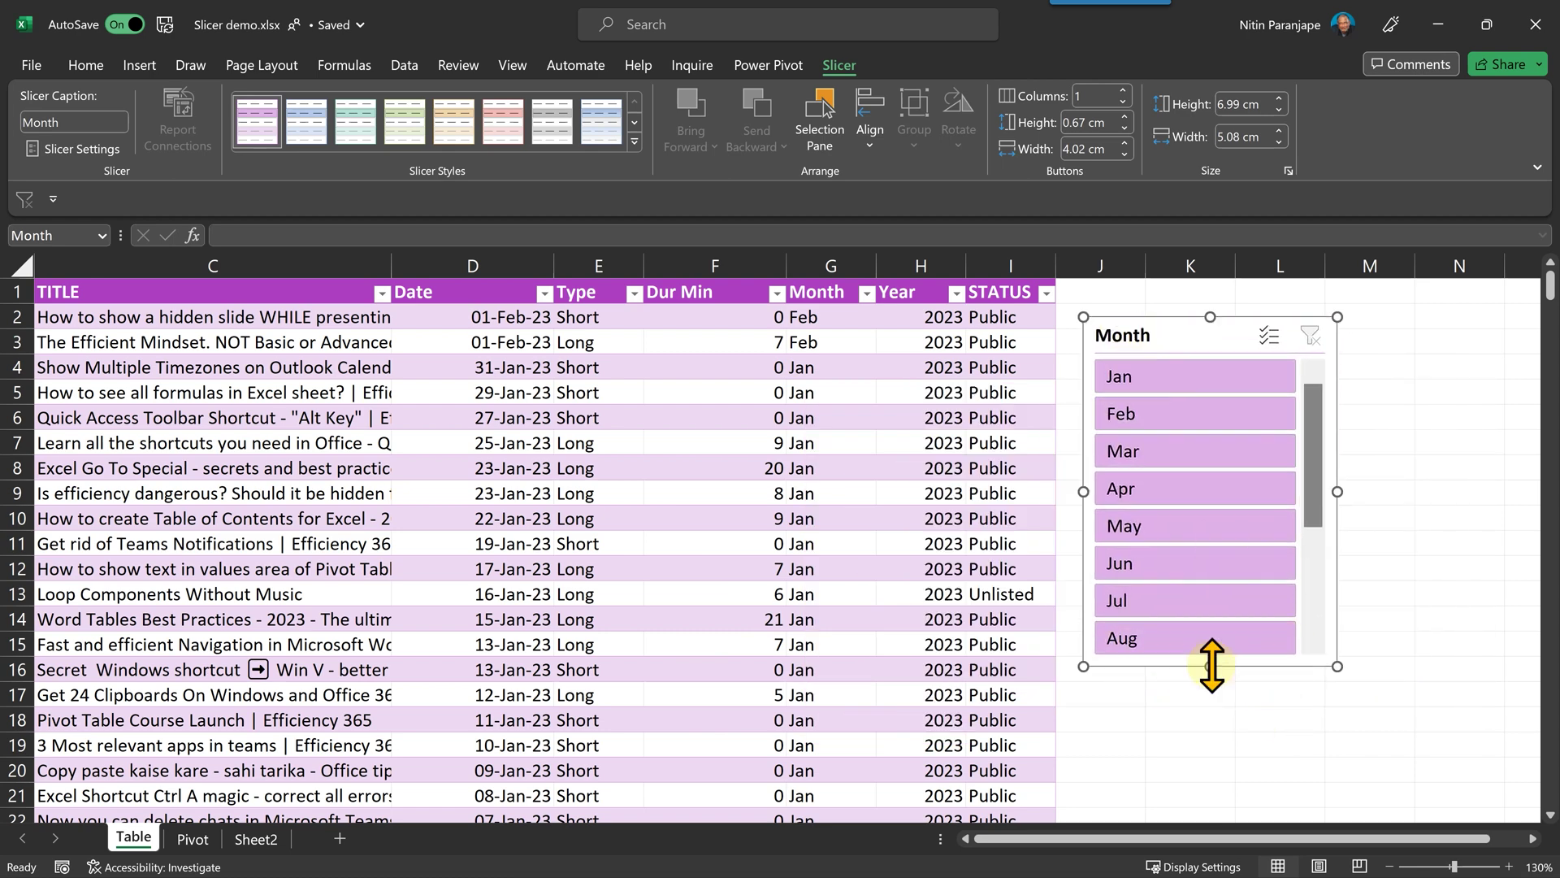
drag(1212, 661, 1201, 813)
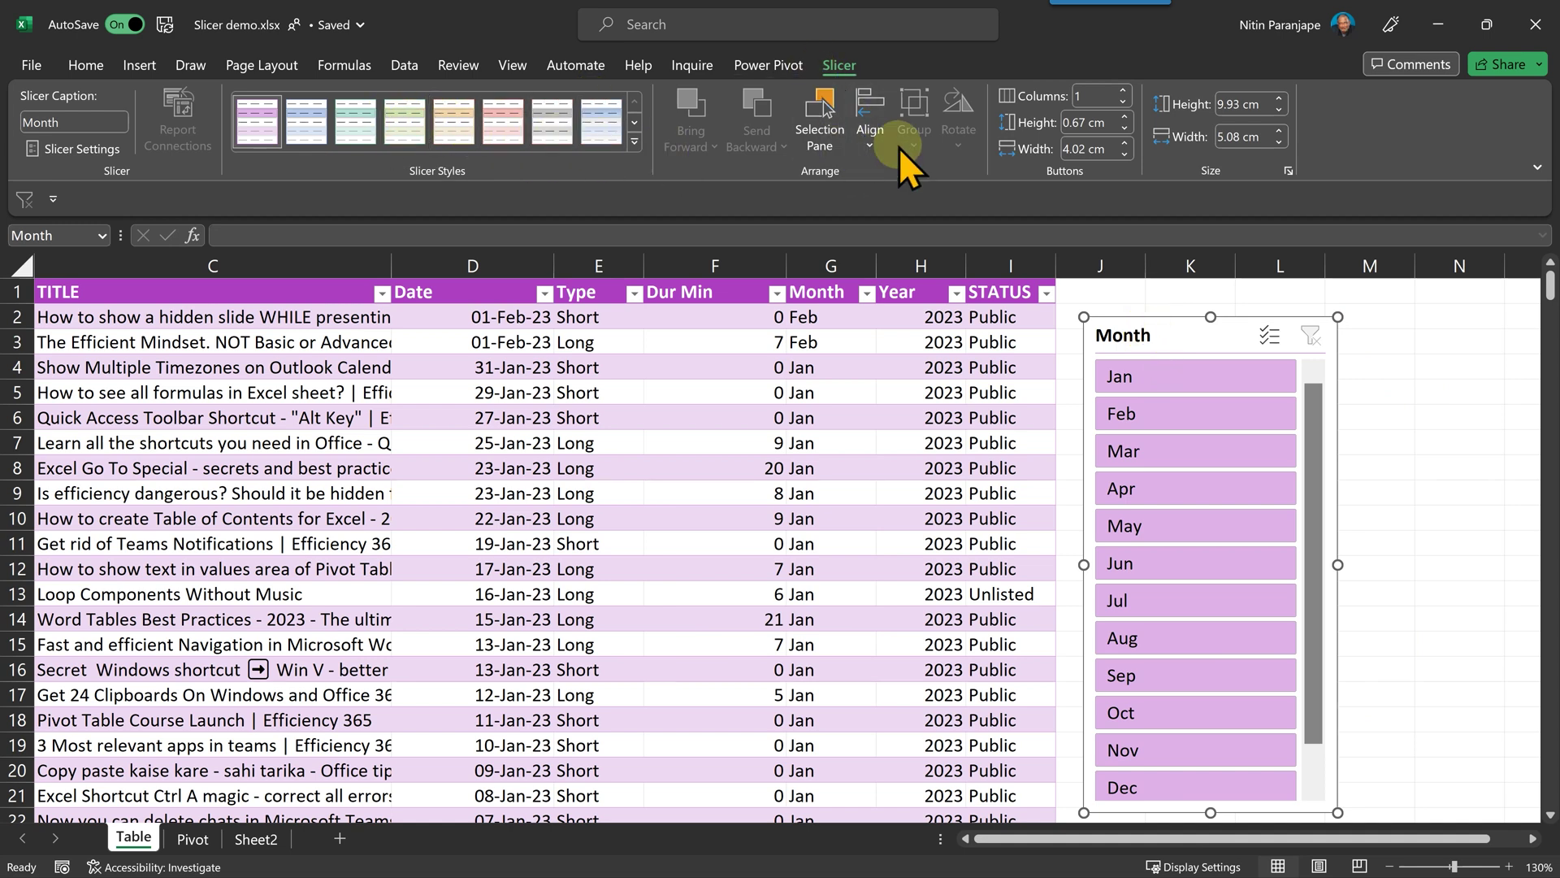
click(1081, 98)
key(BackSpace)
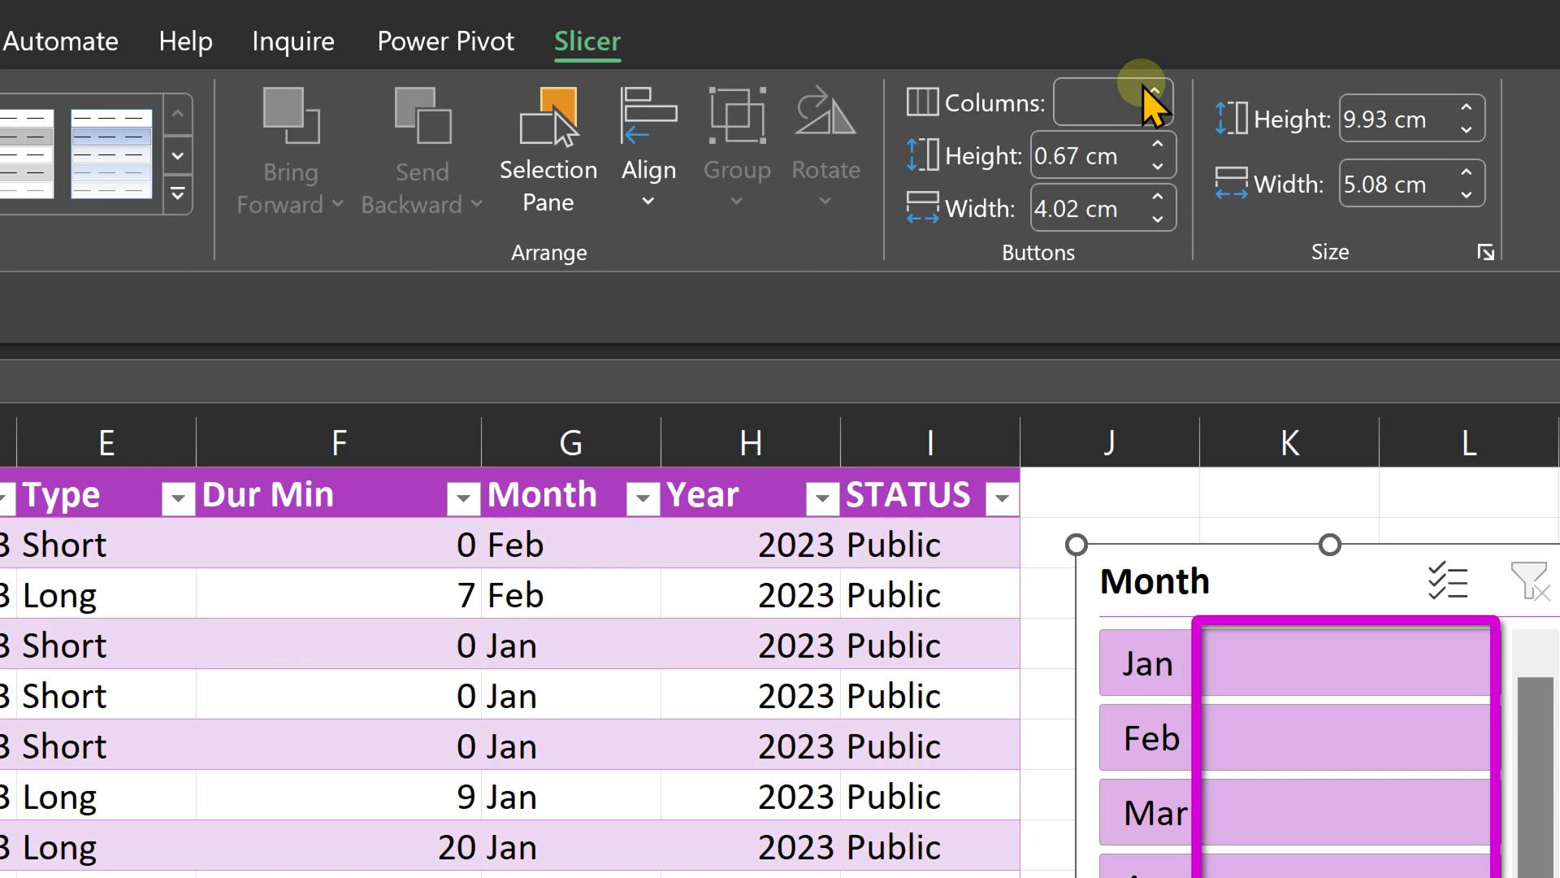
text(2)
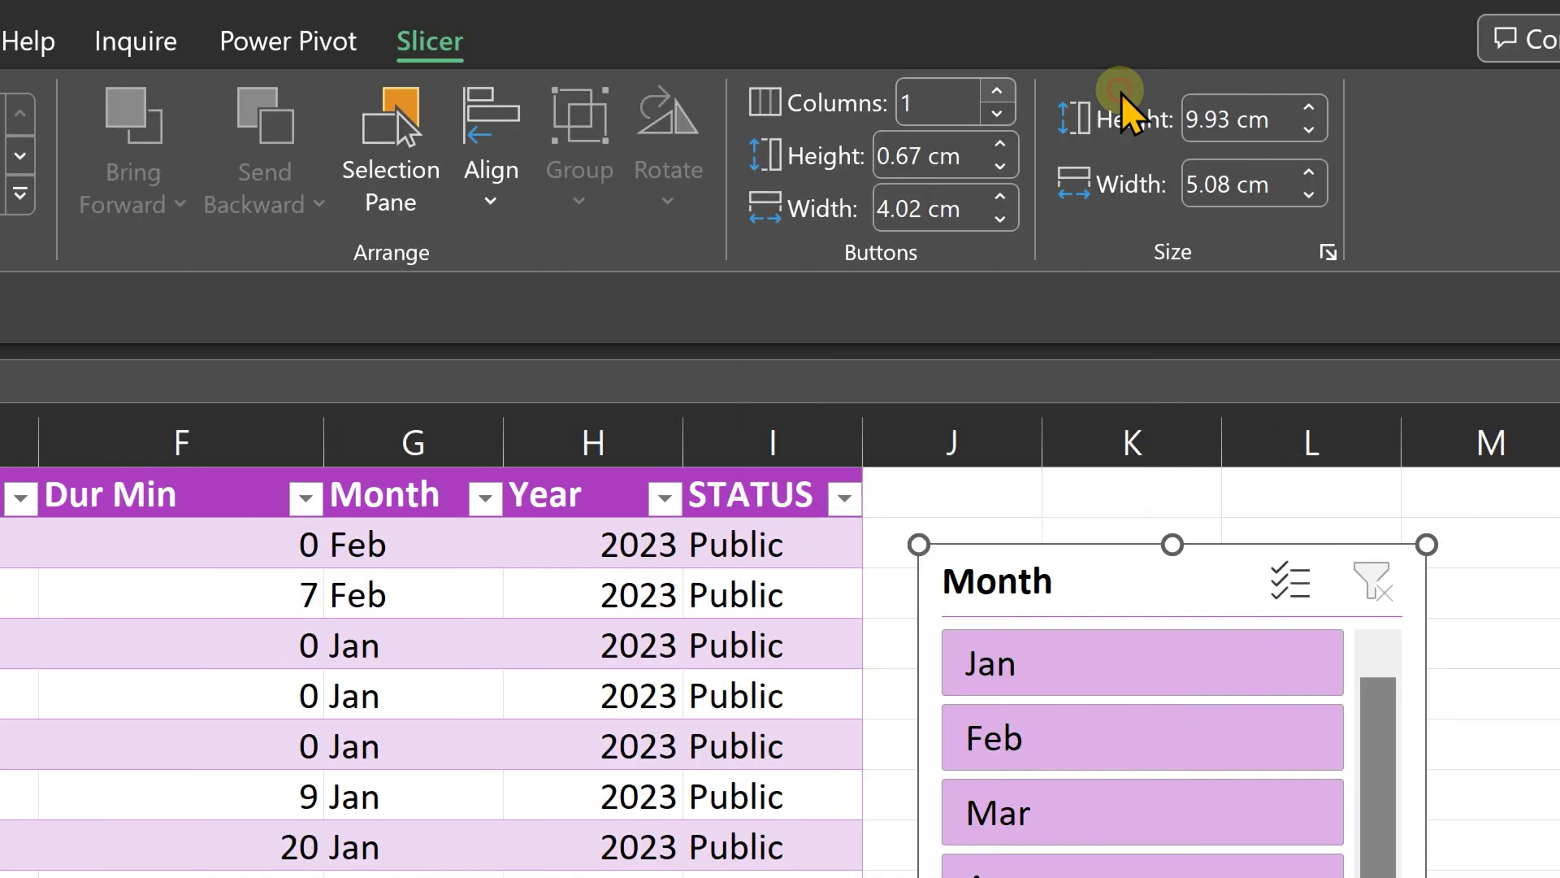
key(Return)
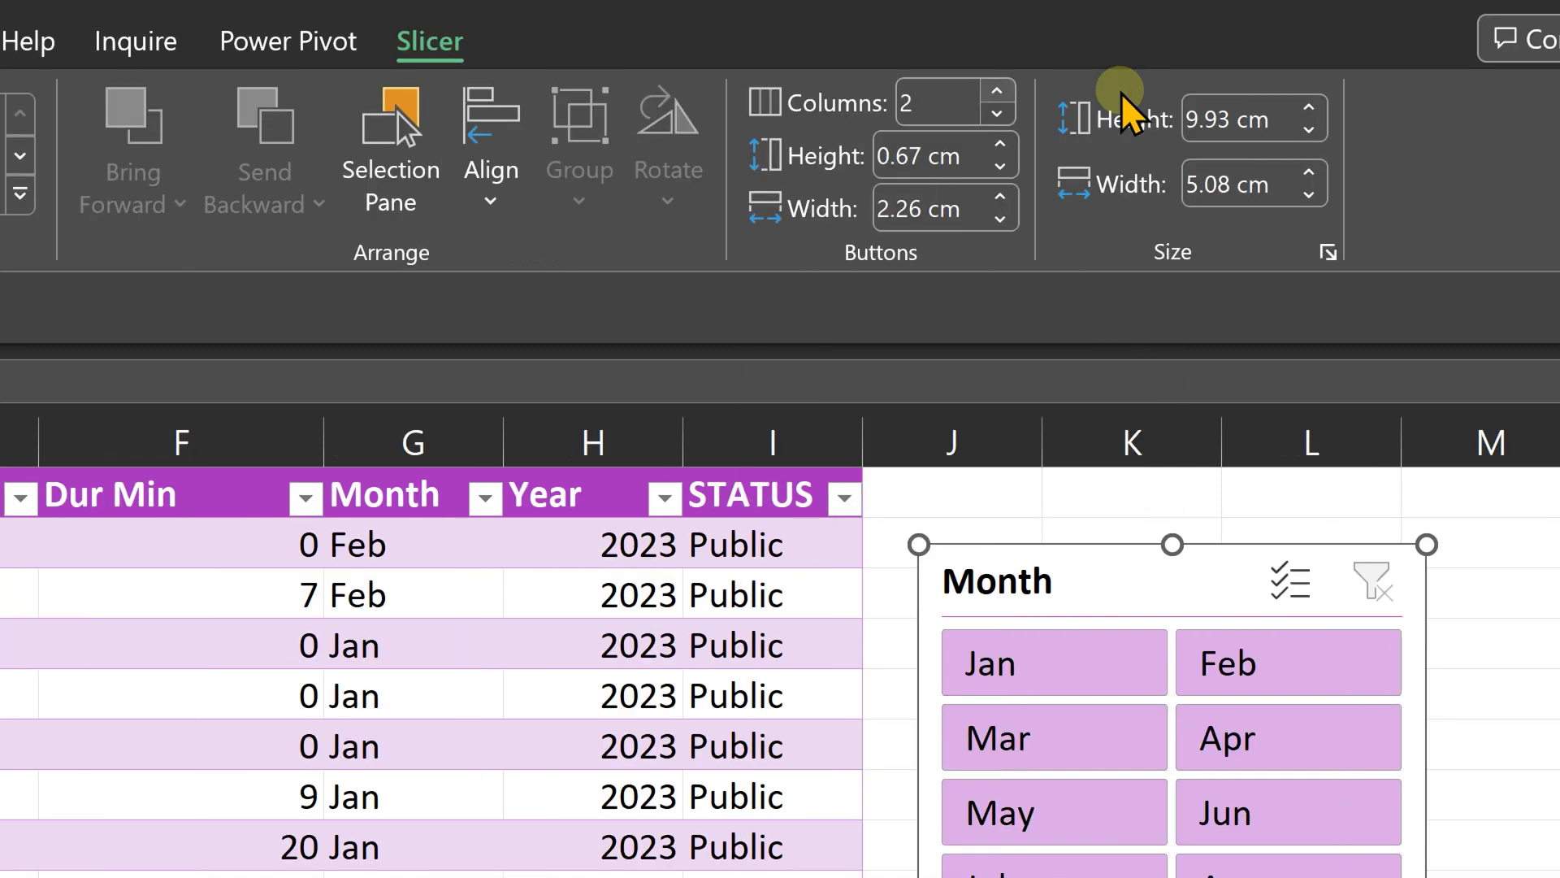
text(3)
key(Return)
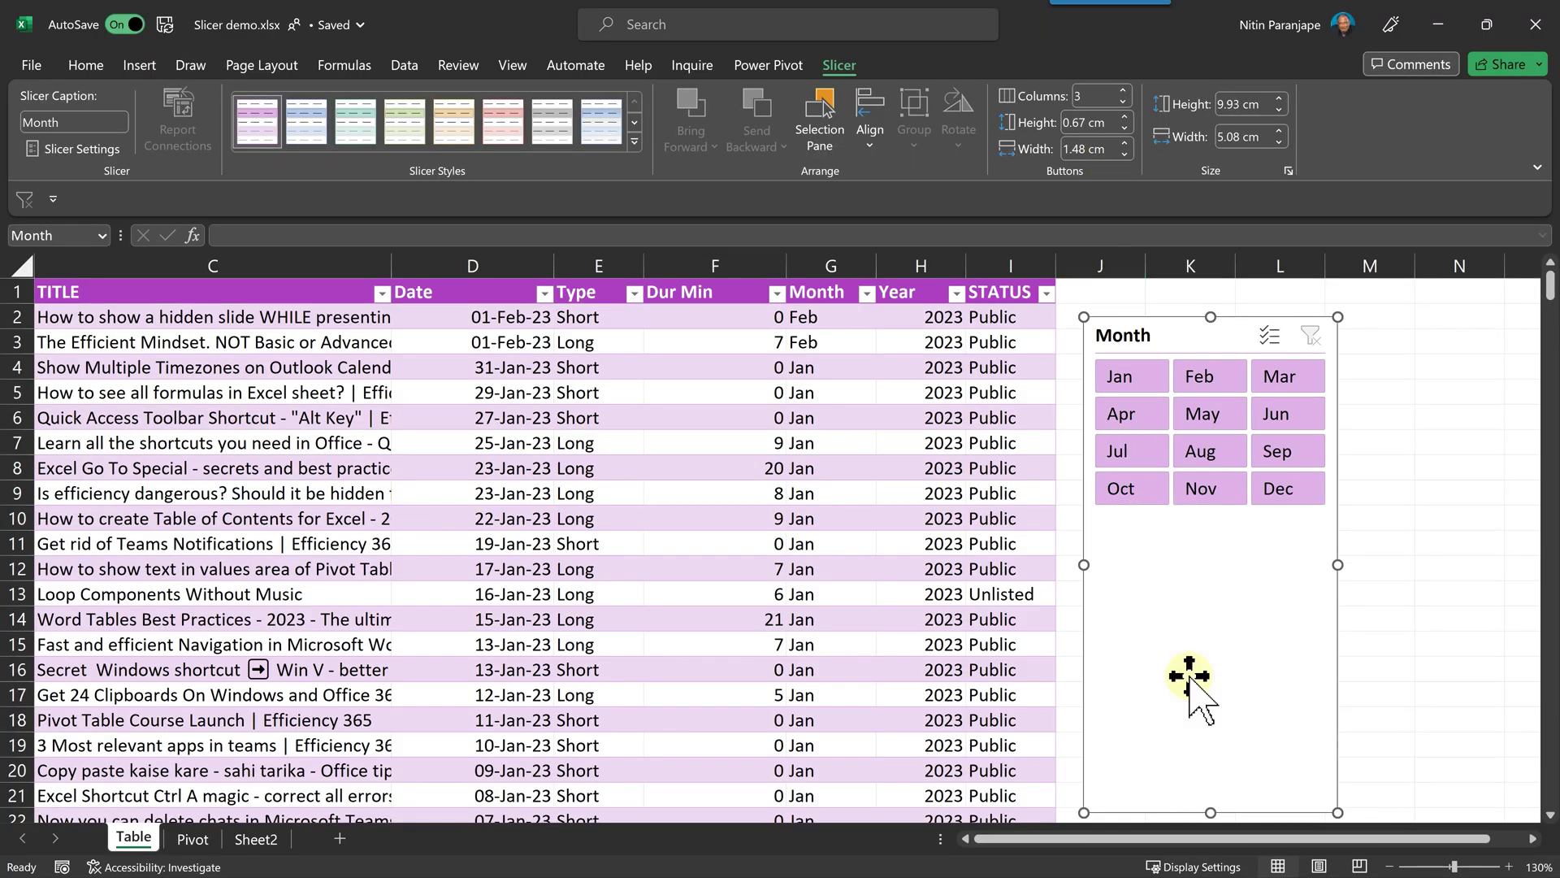
drag(1210, 812, 1210, 520)
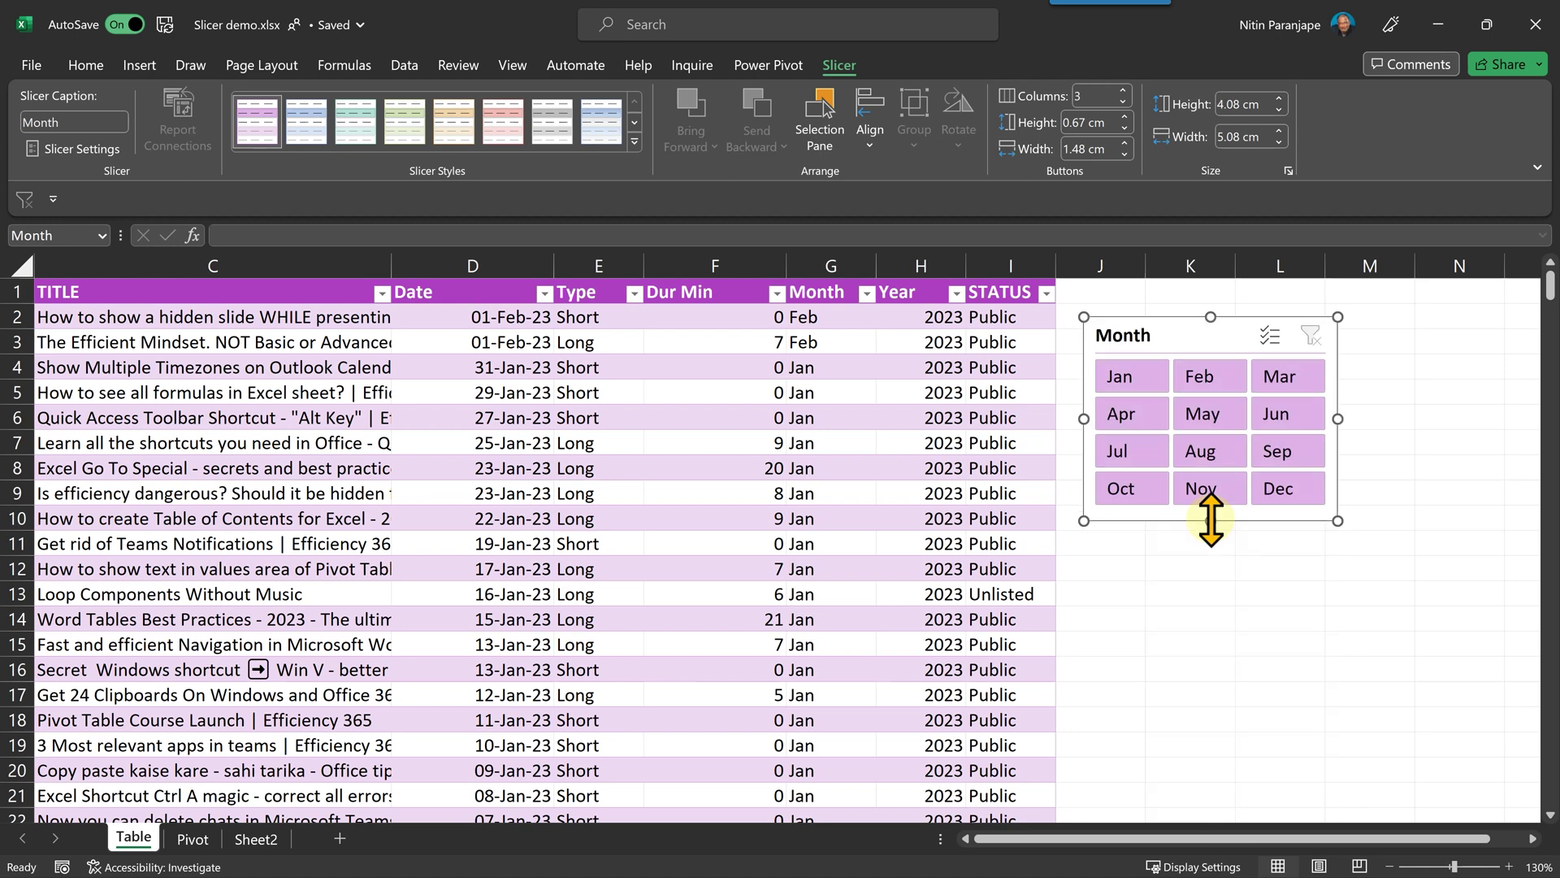
Use the Month slicer to show Apr, Jun and Nov (69 of 394 records), then check the Month filter ticks.
click(1211, 416)
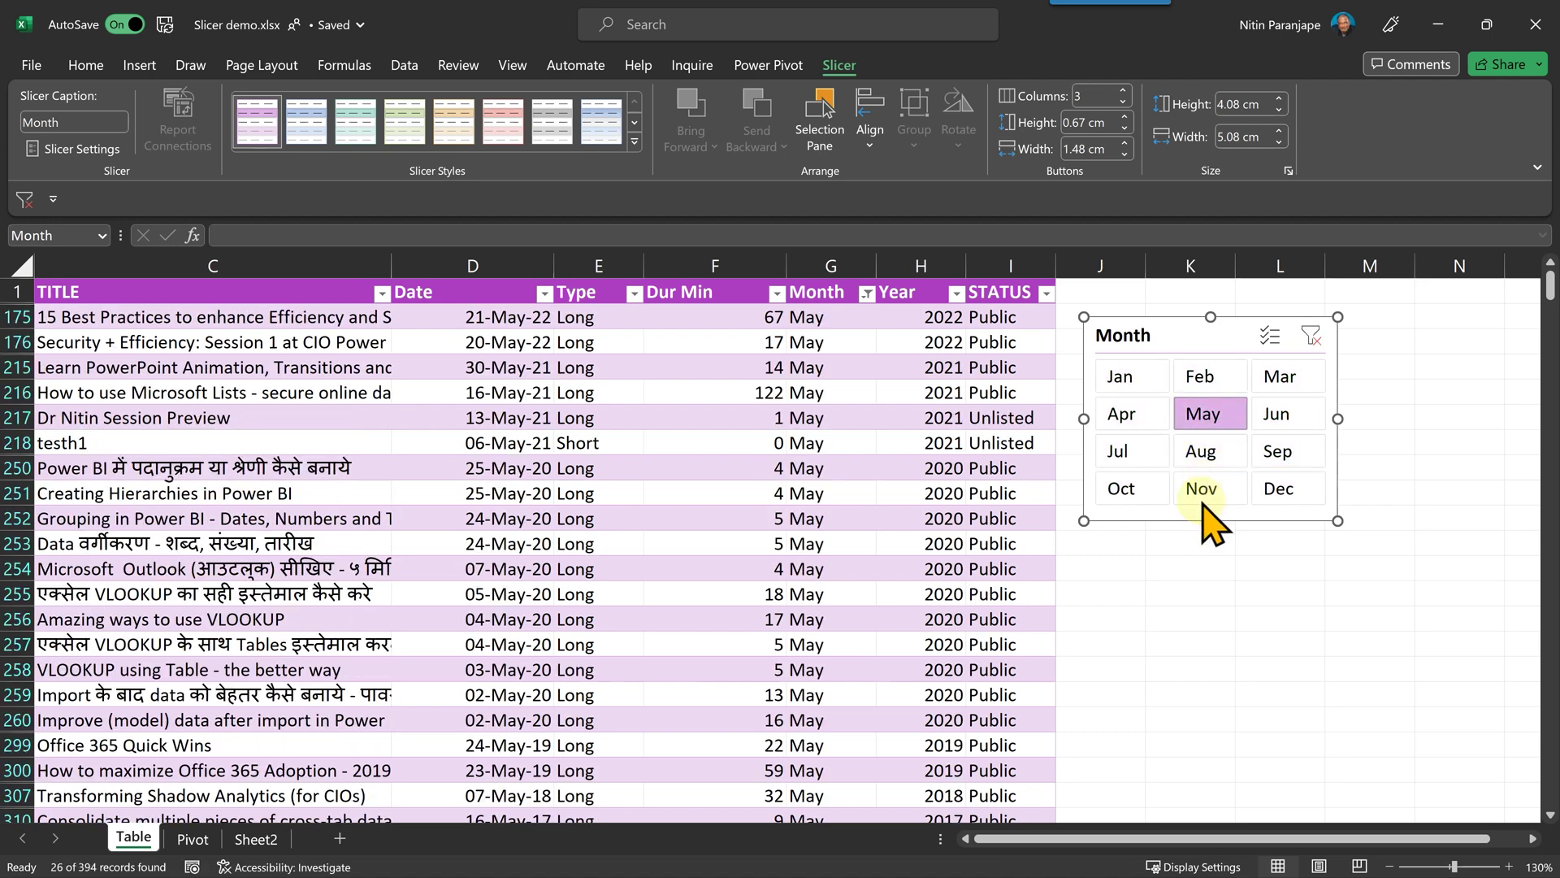
click(1207, 490)
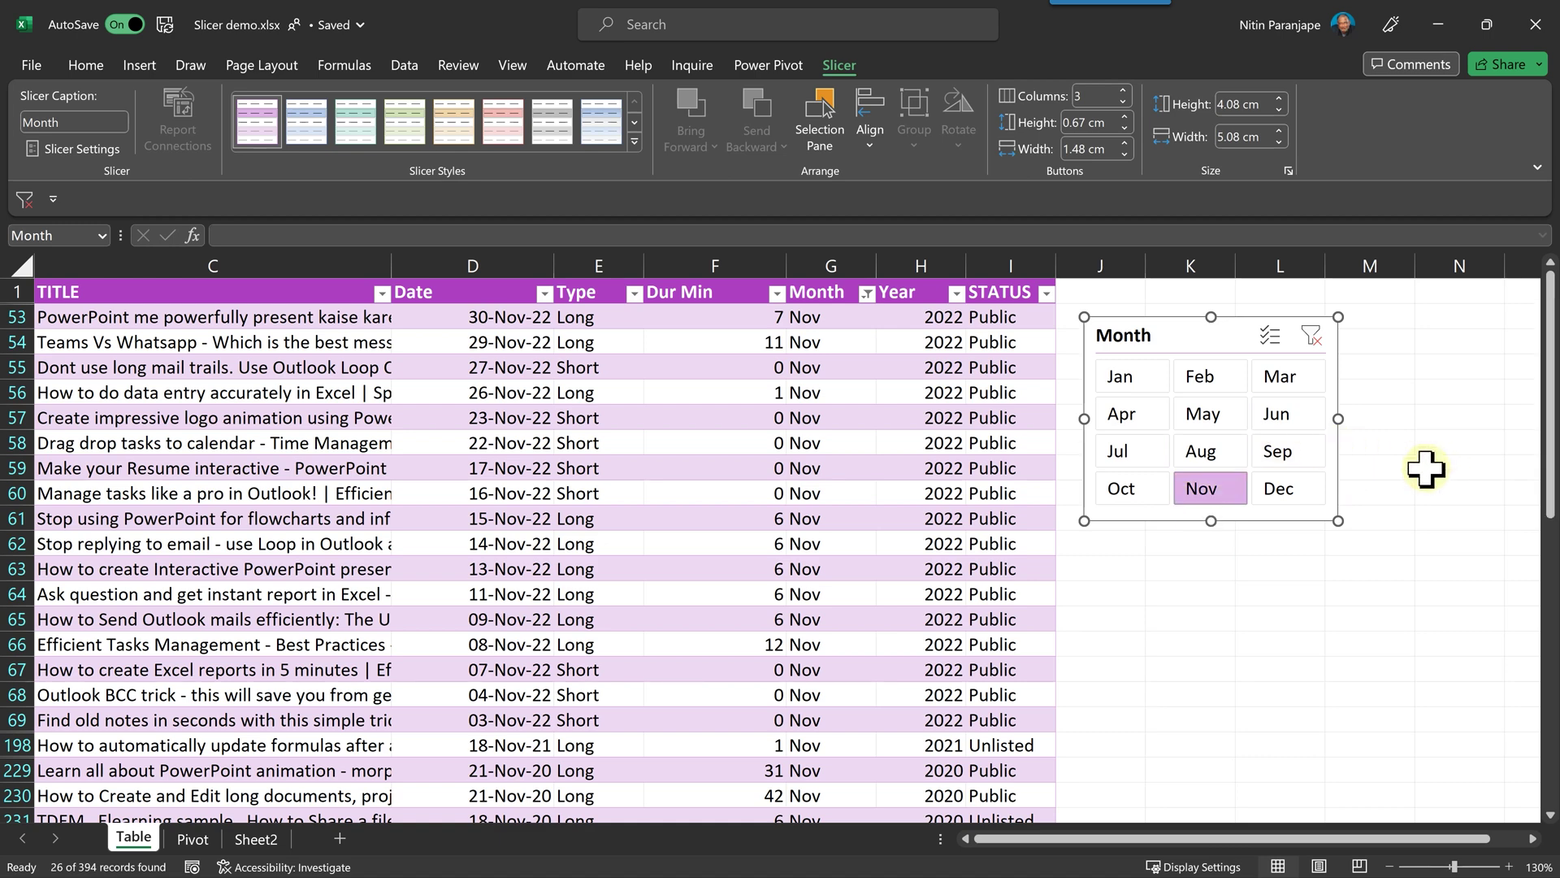
ctrl+click(1142, 412)
ctrl+click(1292, 416)
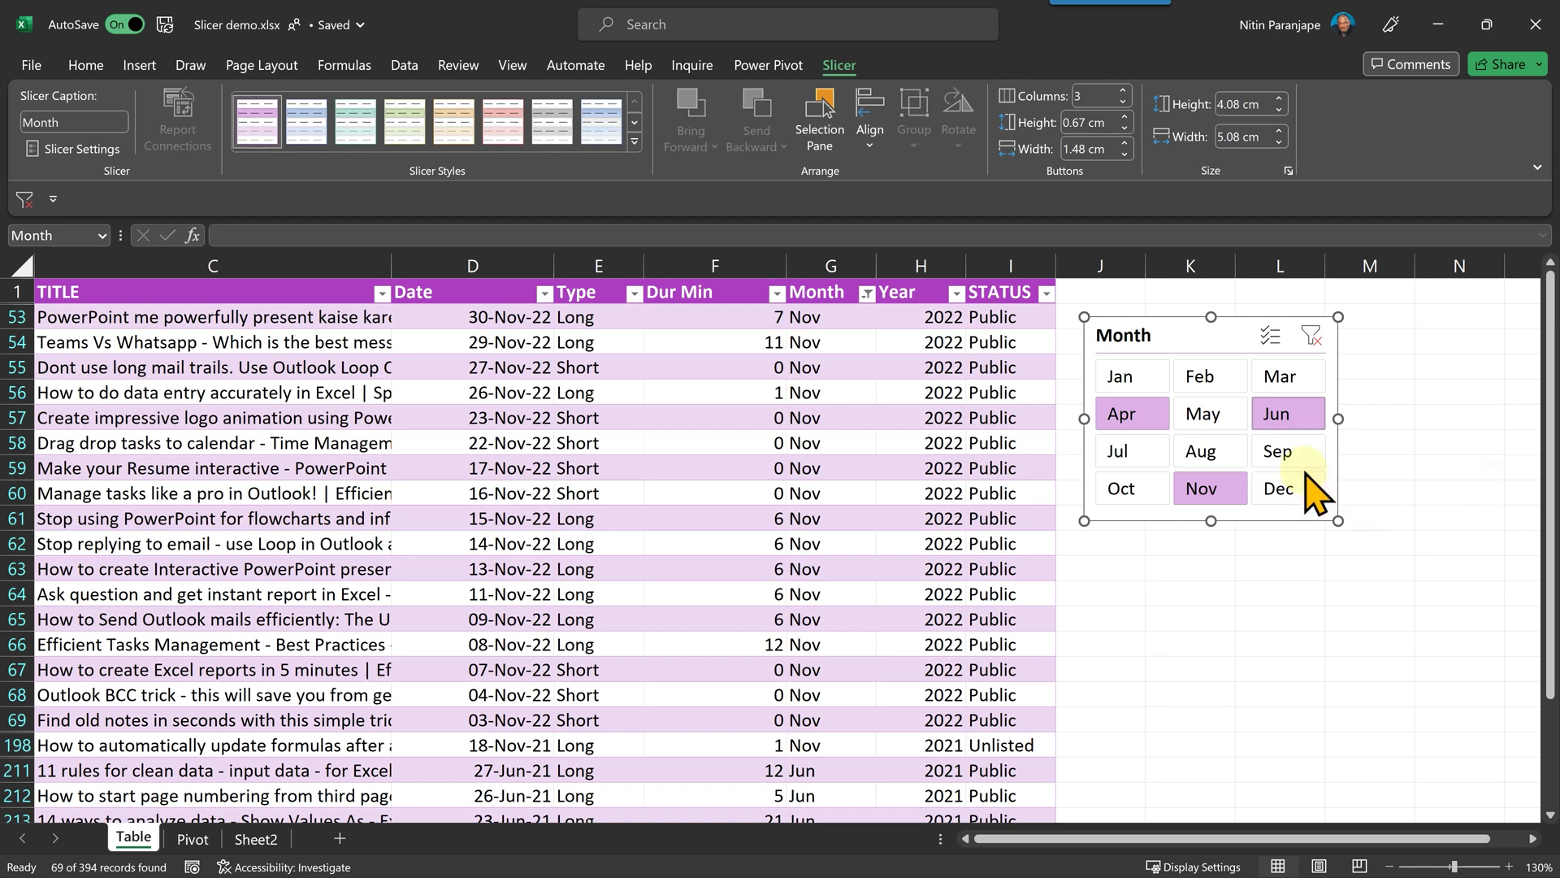
click(867, 294)
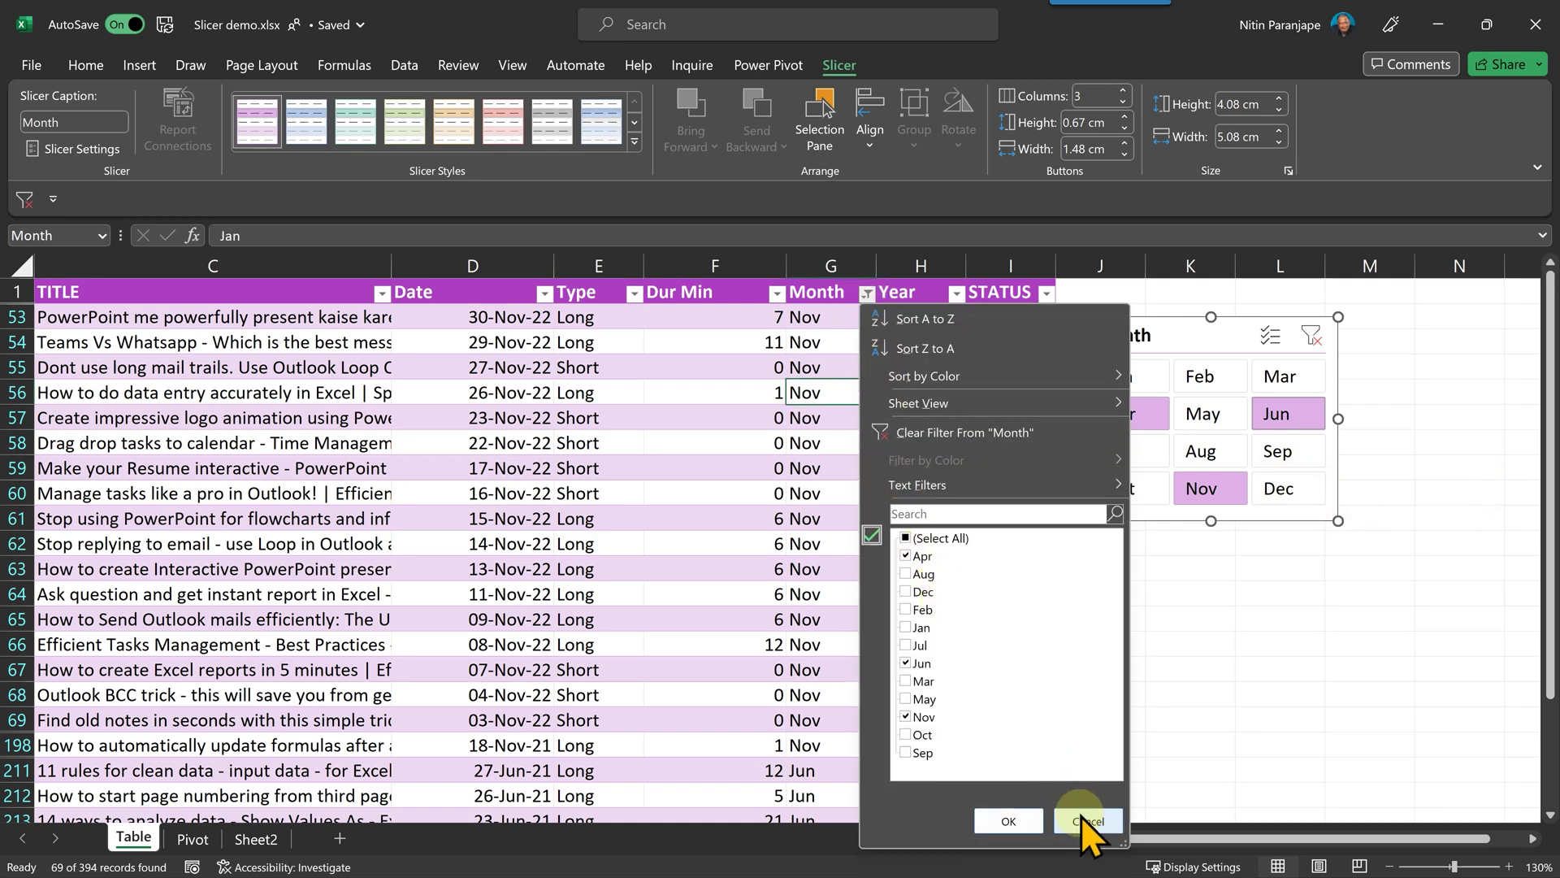
Clear the Month slicer's filter and insert a Year slicer from table cell G10.
click(1081, 816)
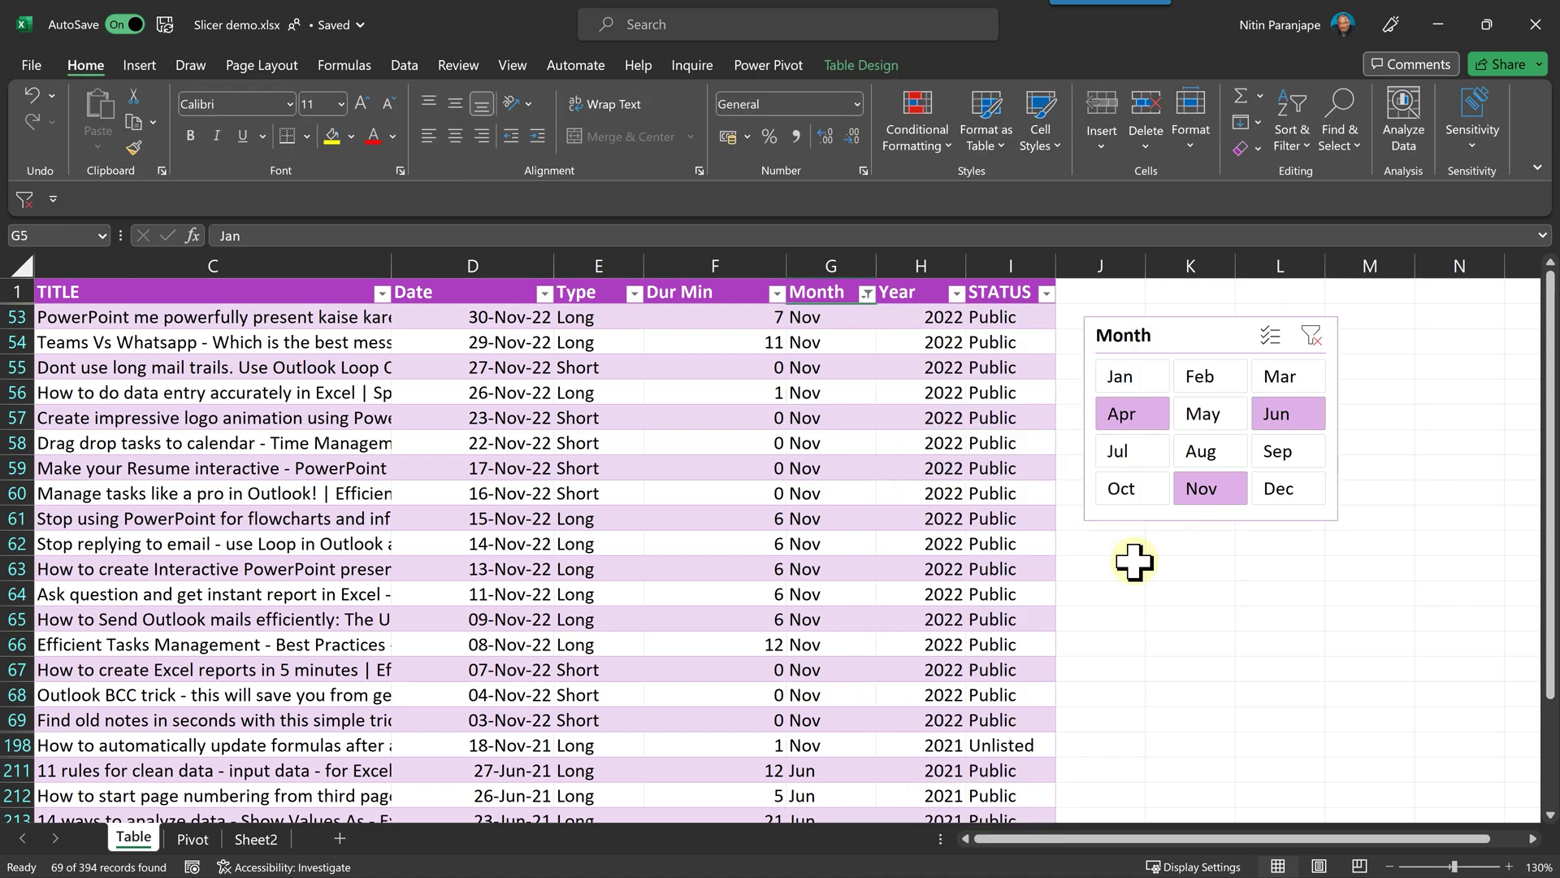
click(1312, 333)
click(837, 518)
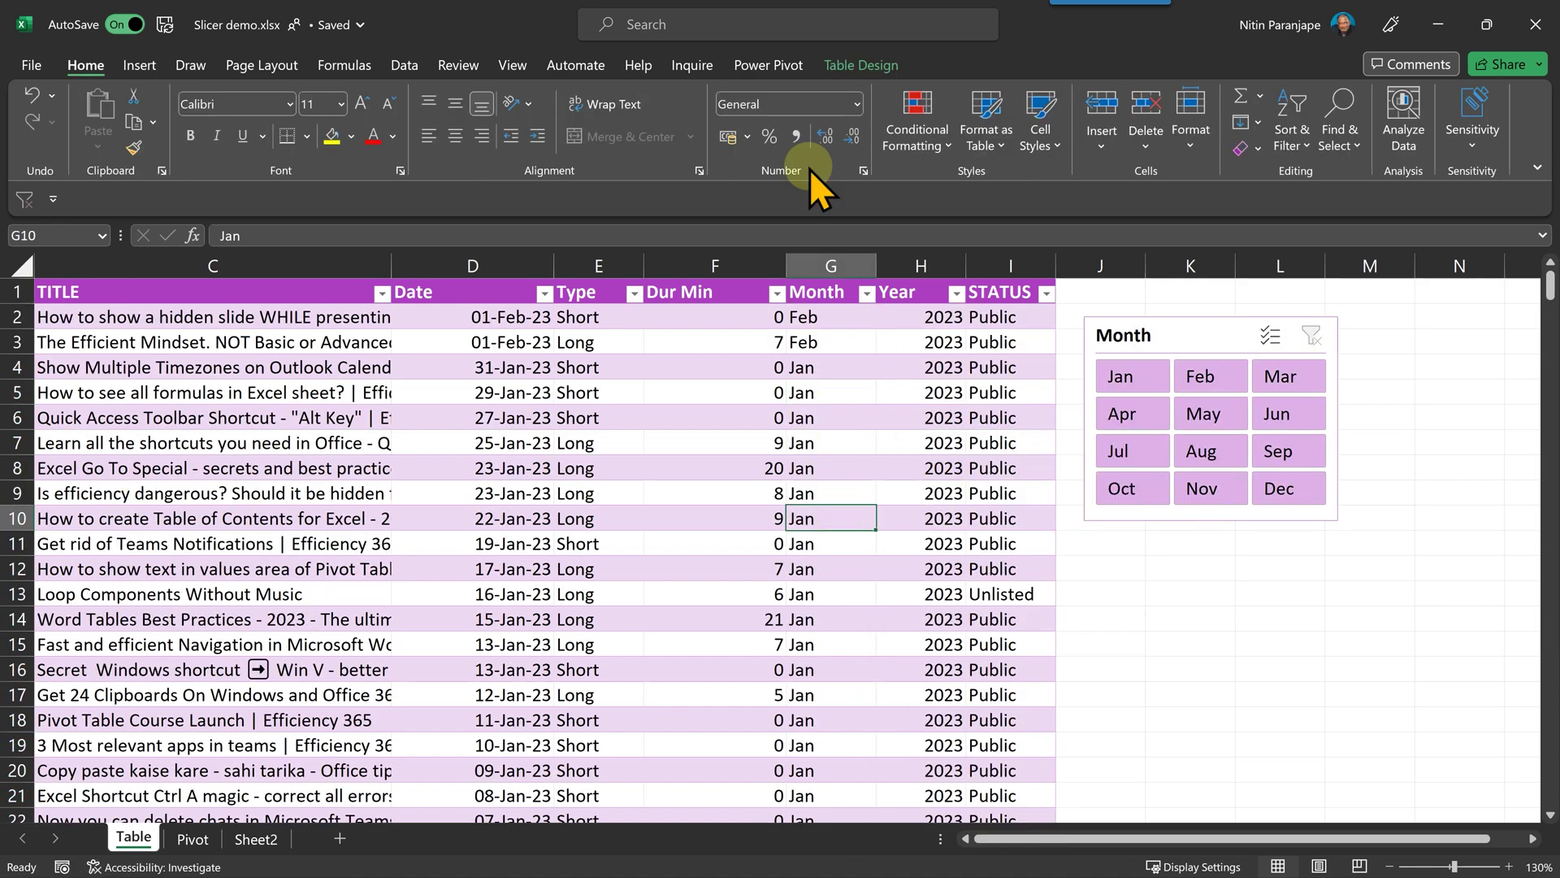
click(842, 72)
click(333, 134)
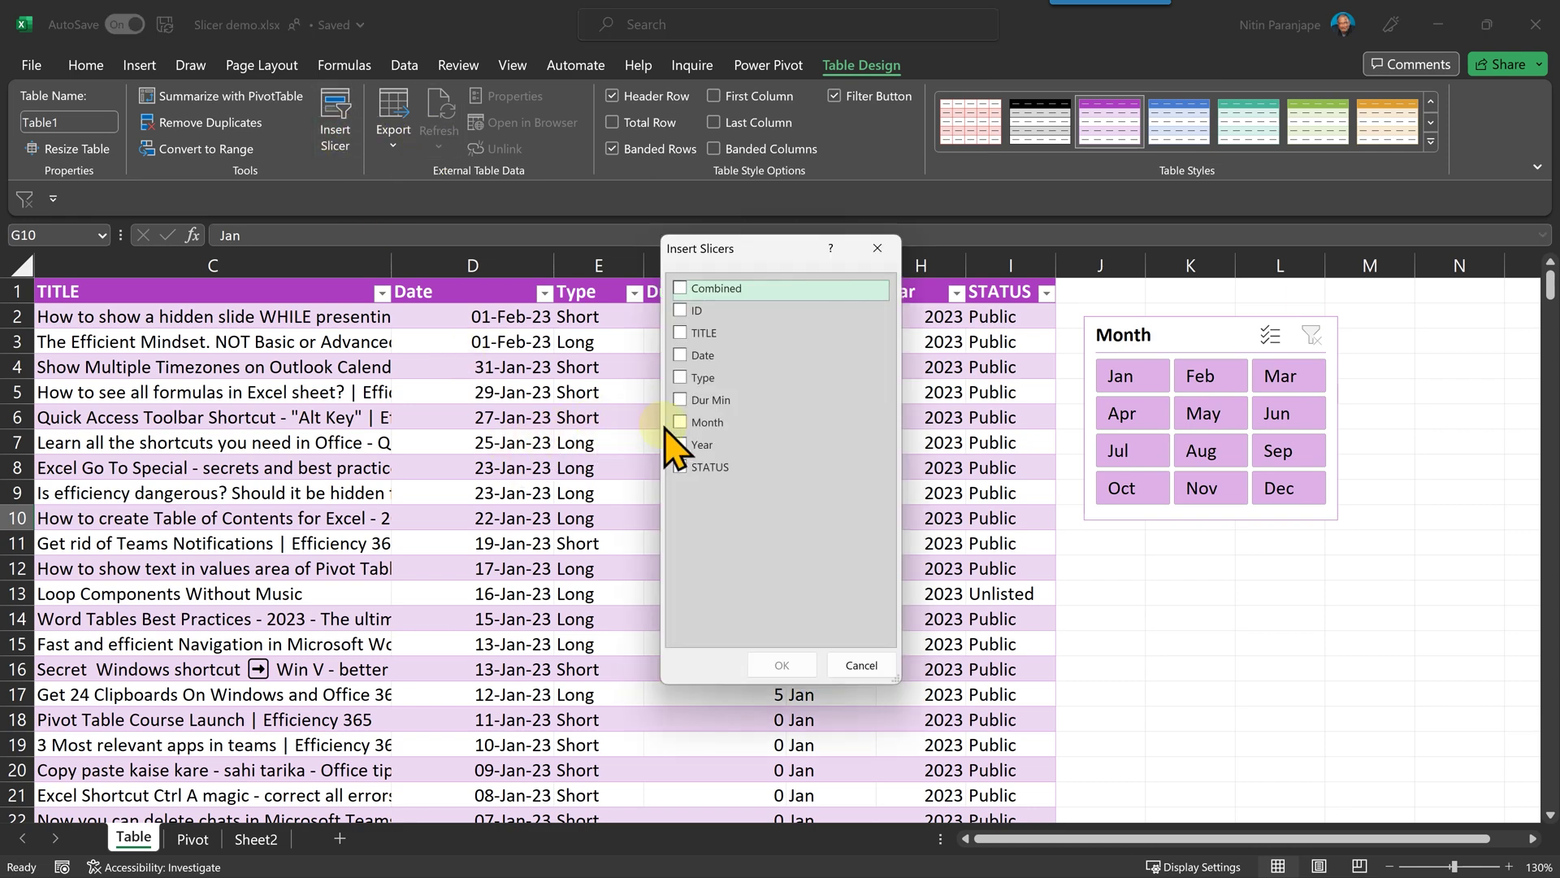
click(681, 444)
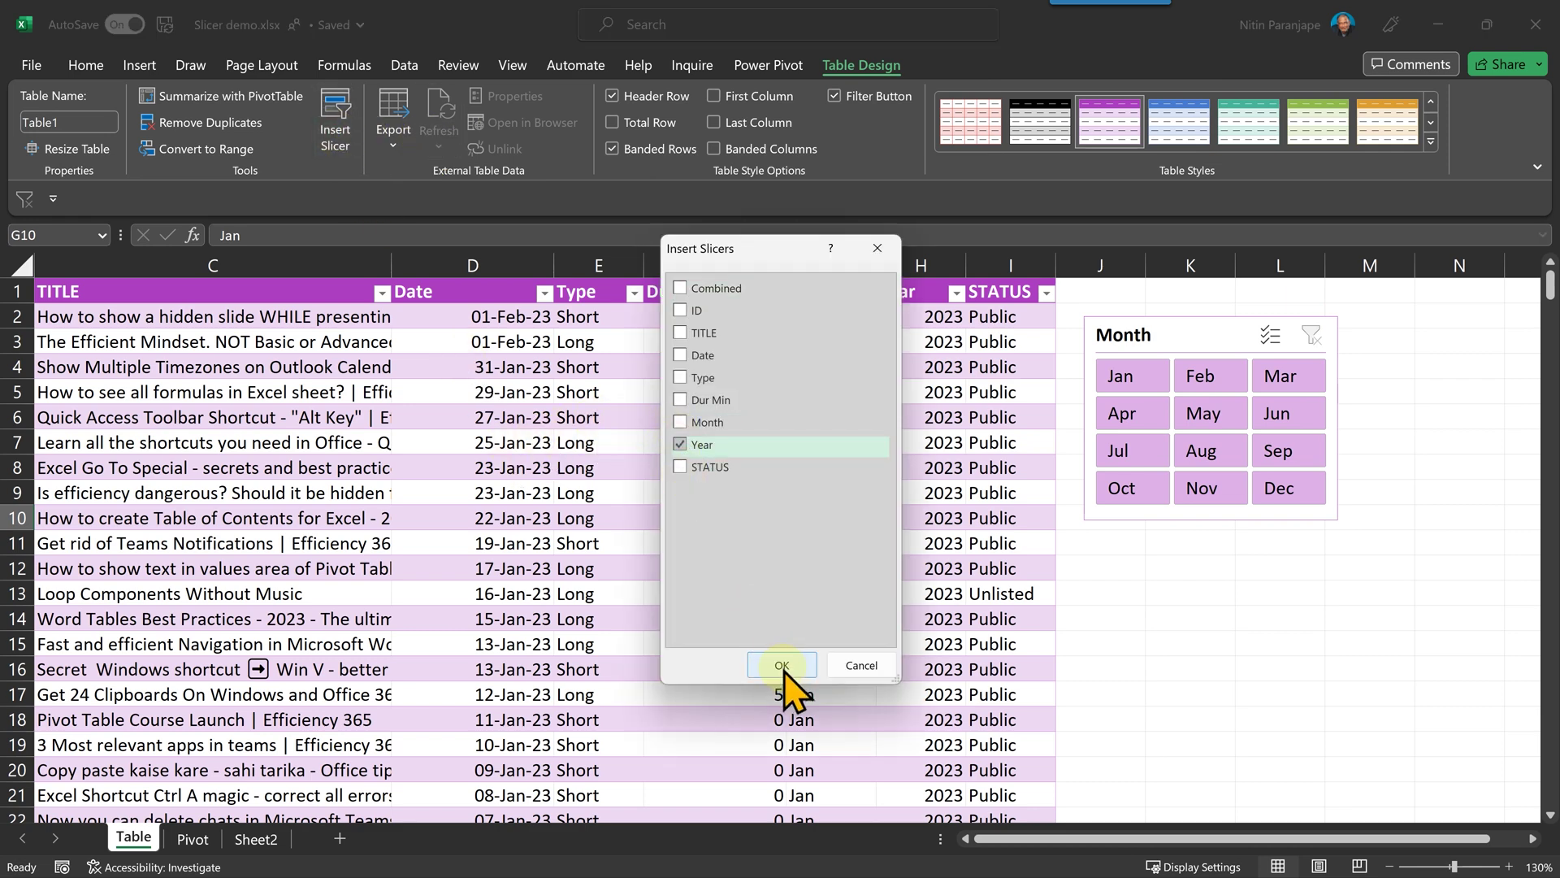
click(809, 664)
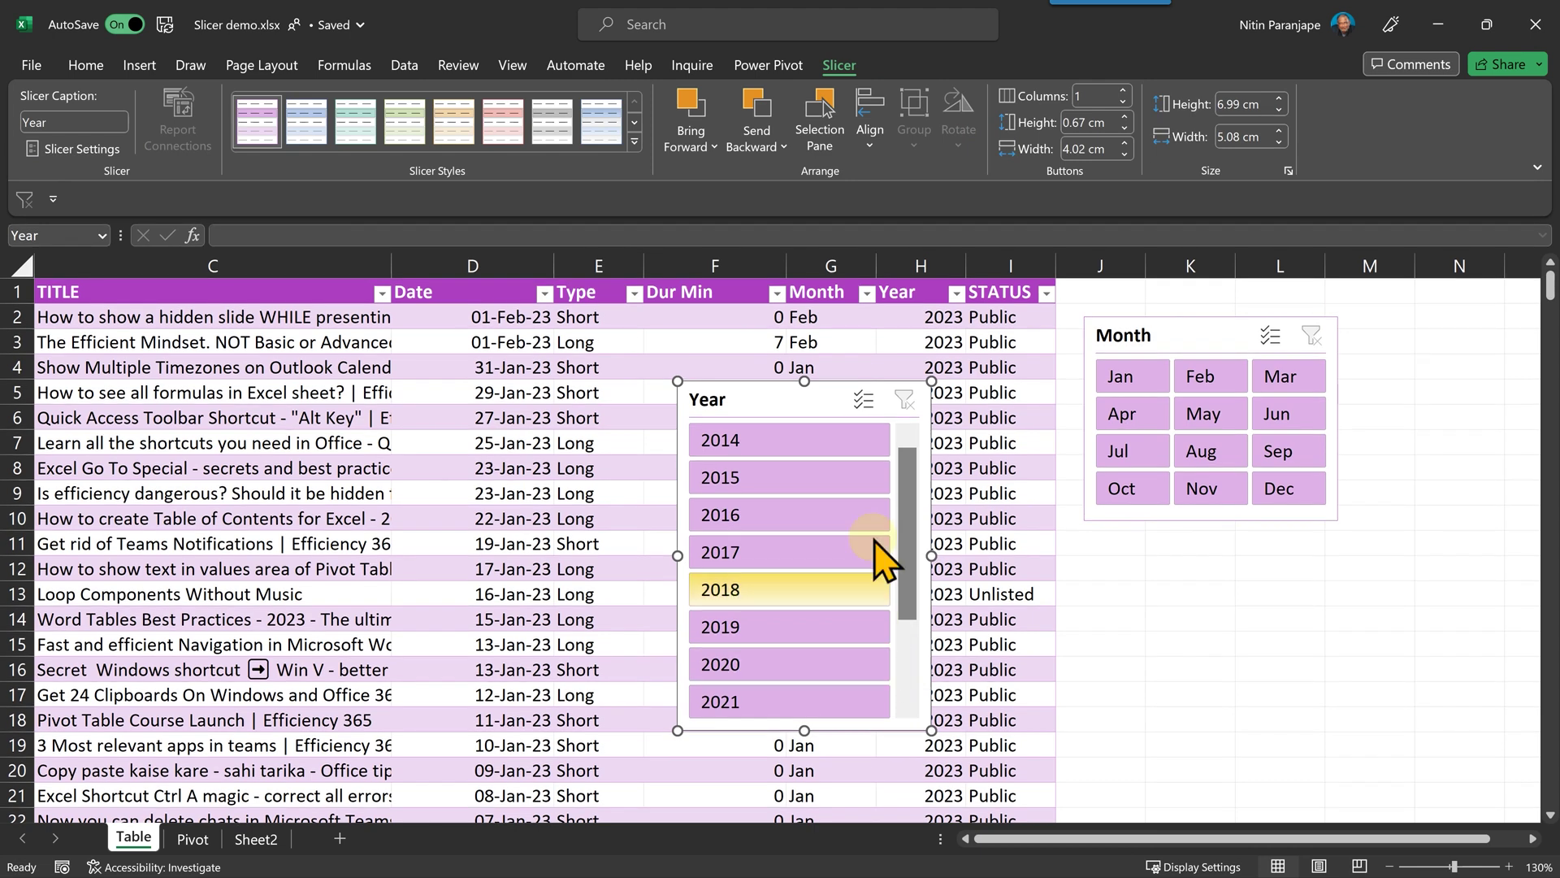
Give the Year slicer 2 columns and an orange style, shorten it, and place it below the Month slicer.
click(1122, 90)
drag(808, 725, 822, 603)
drag(768, 390, 1173, 550)
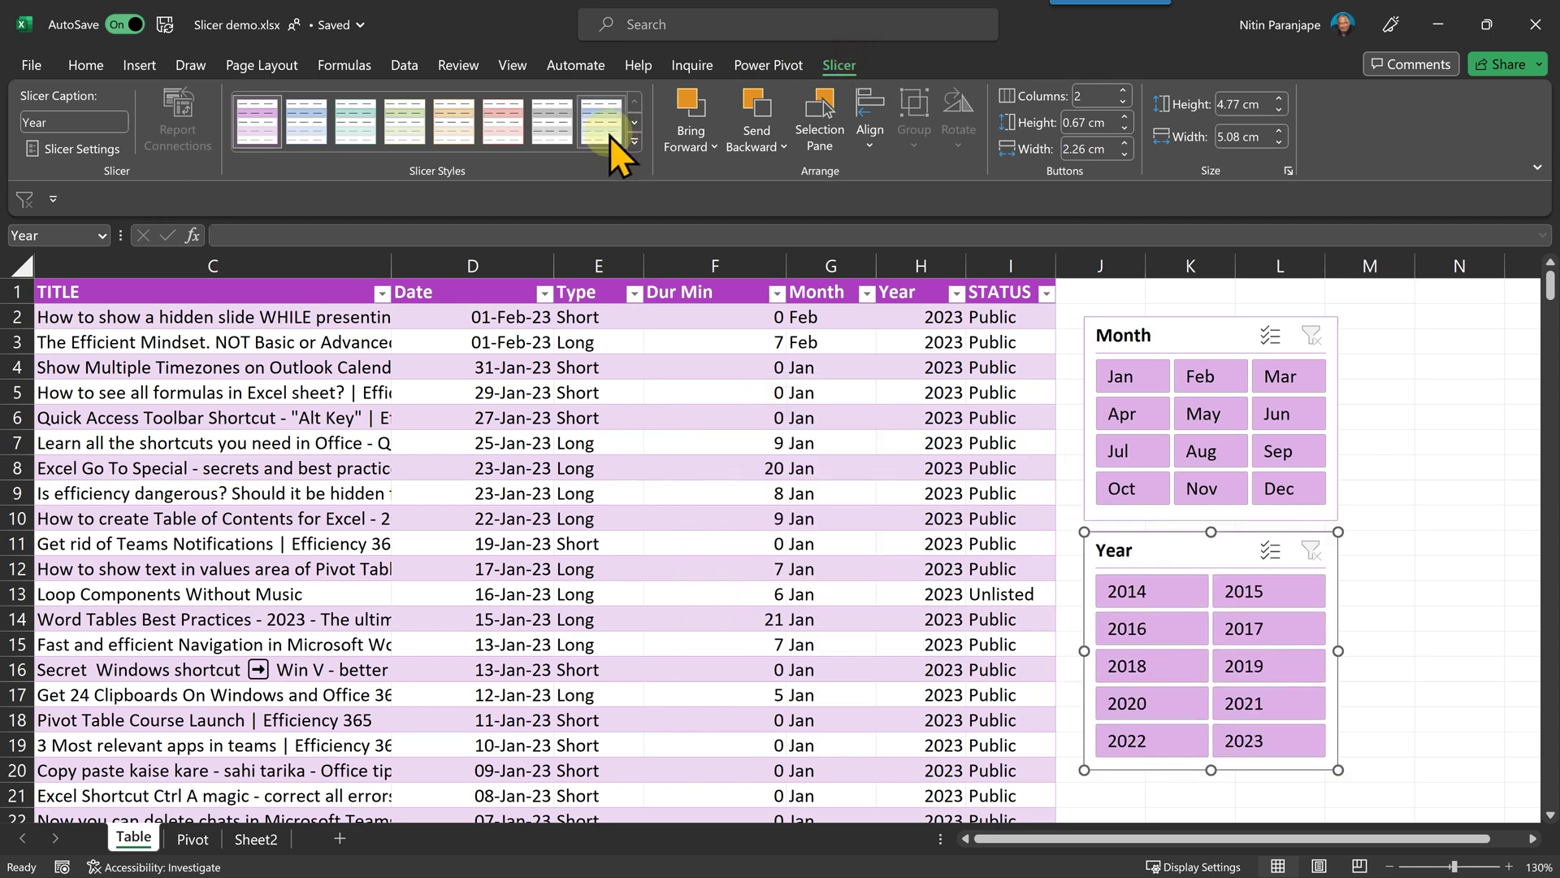
click(441, 139)
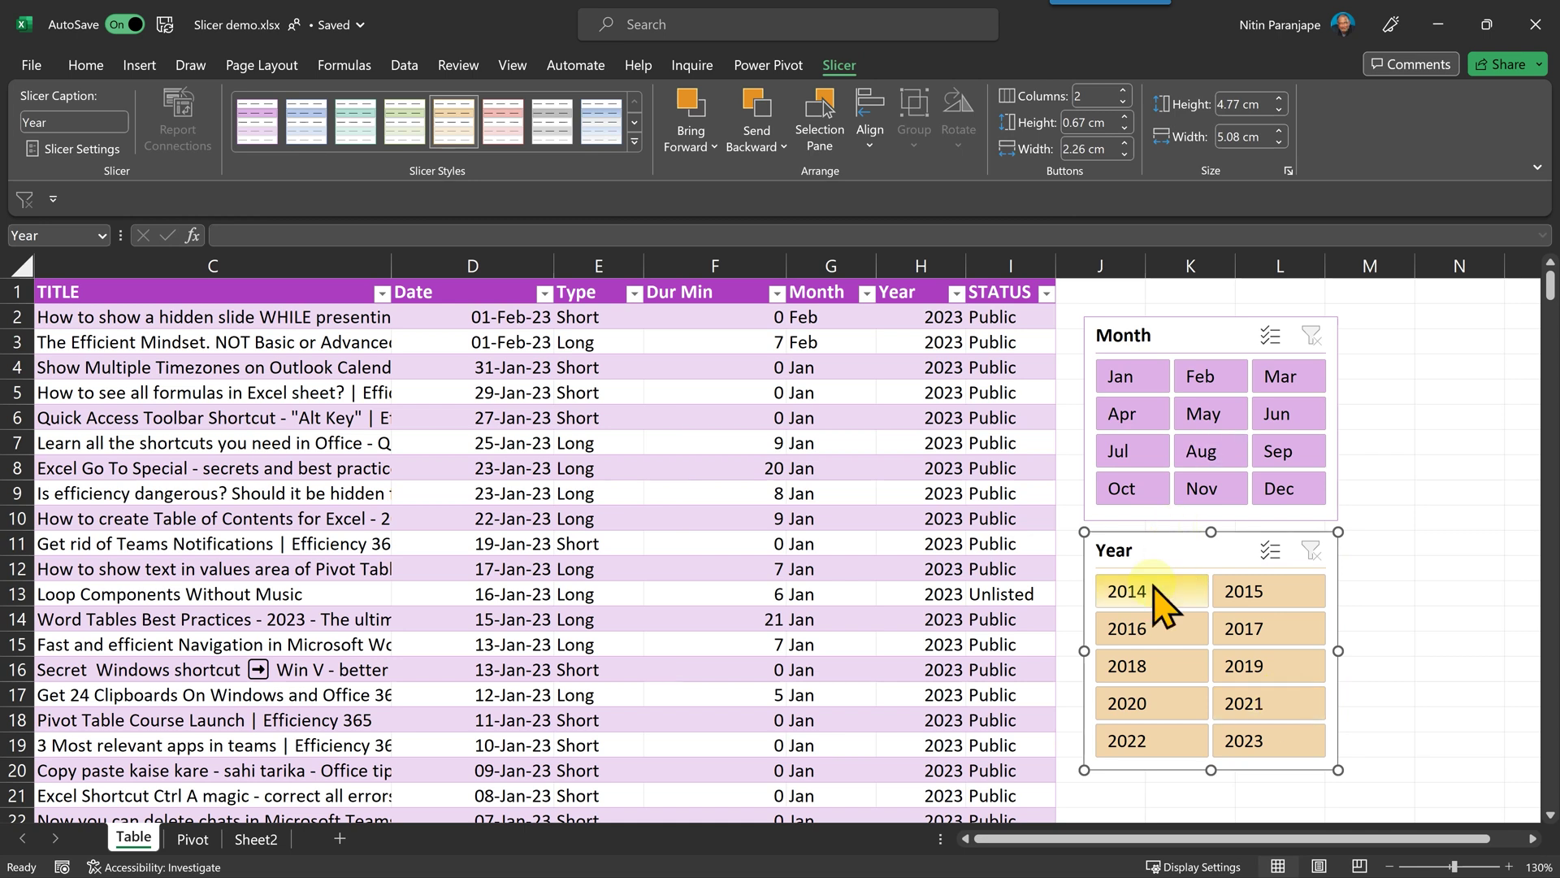
Test the Year slicer by filtering to 2018 twice, clearing the filter each time.
click(1154, 666)
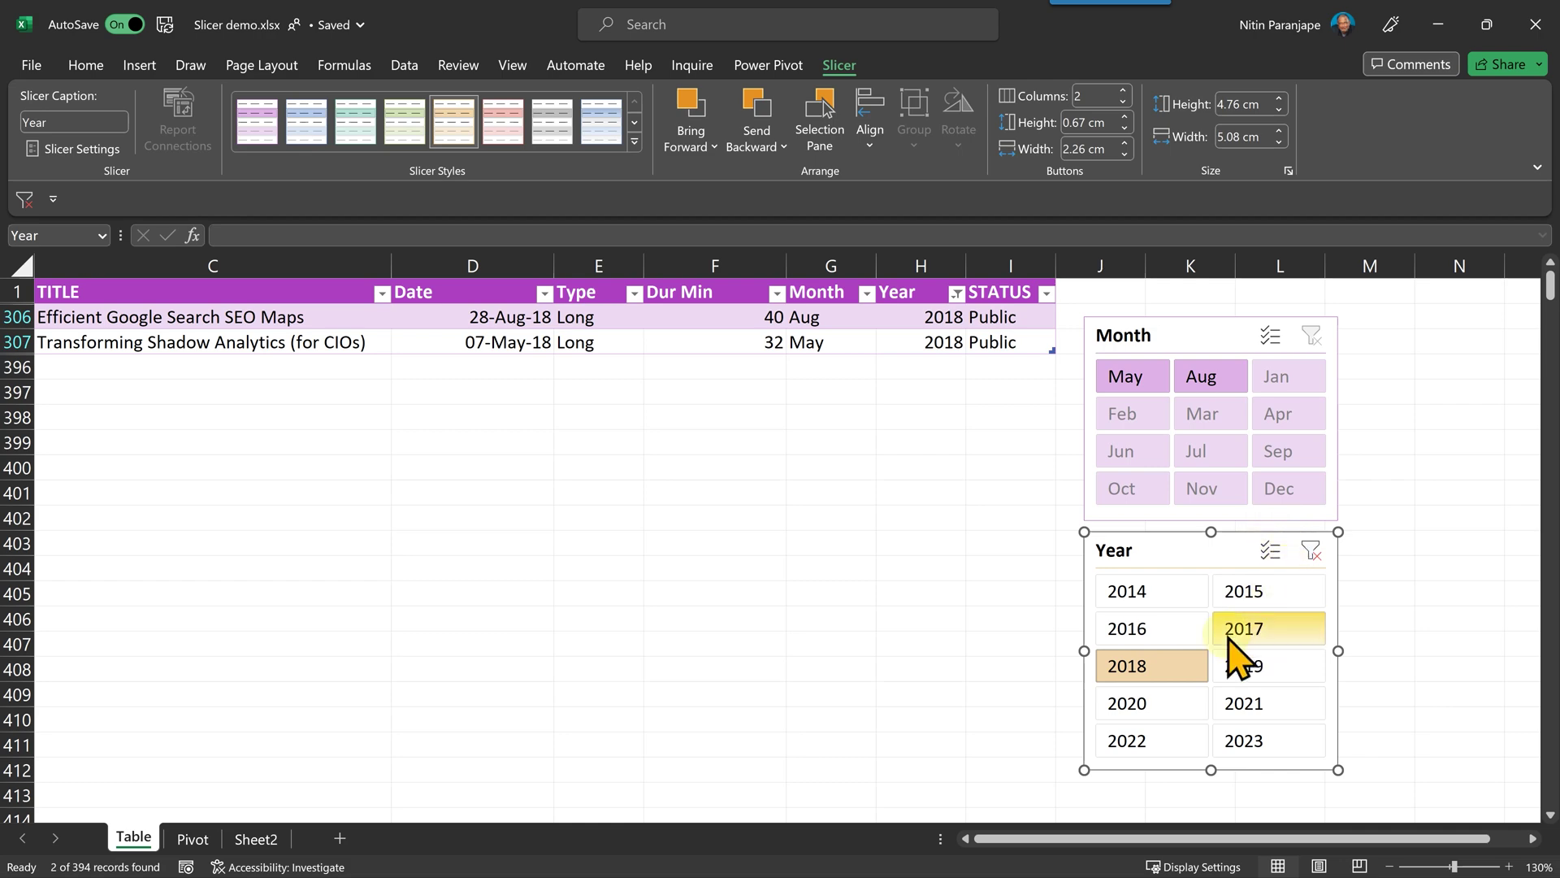
click(1308, 553)
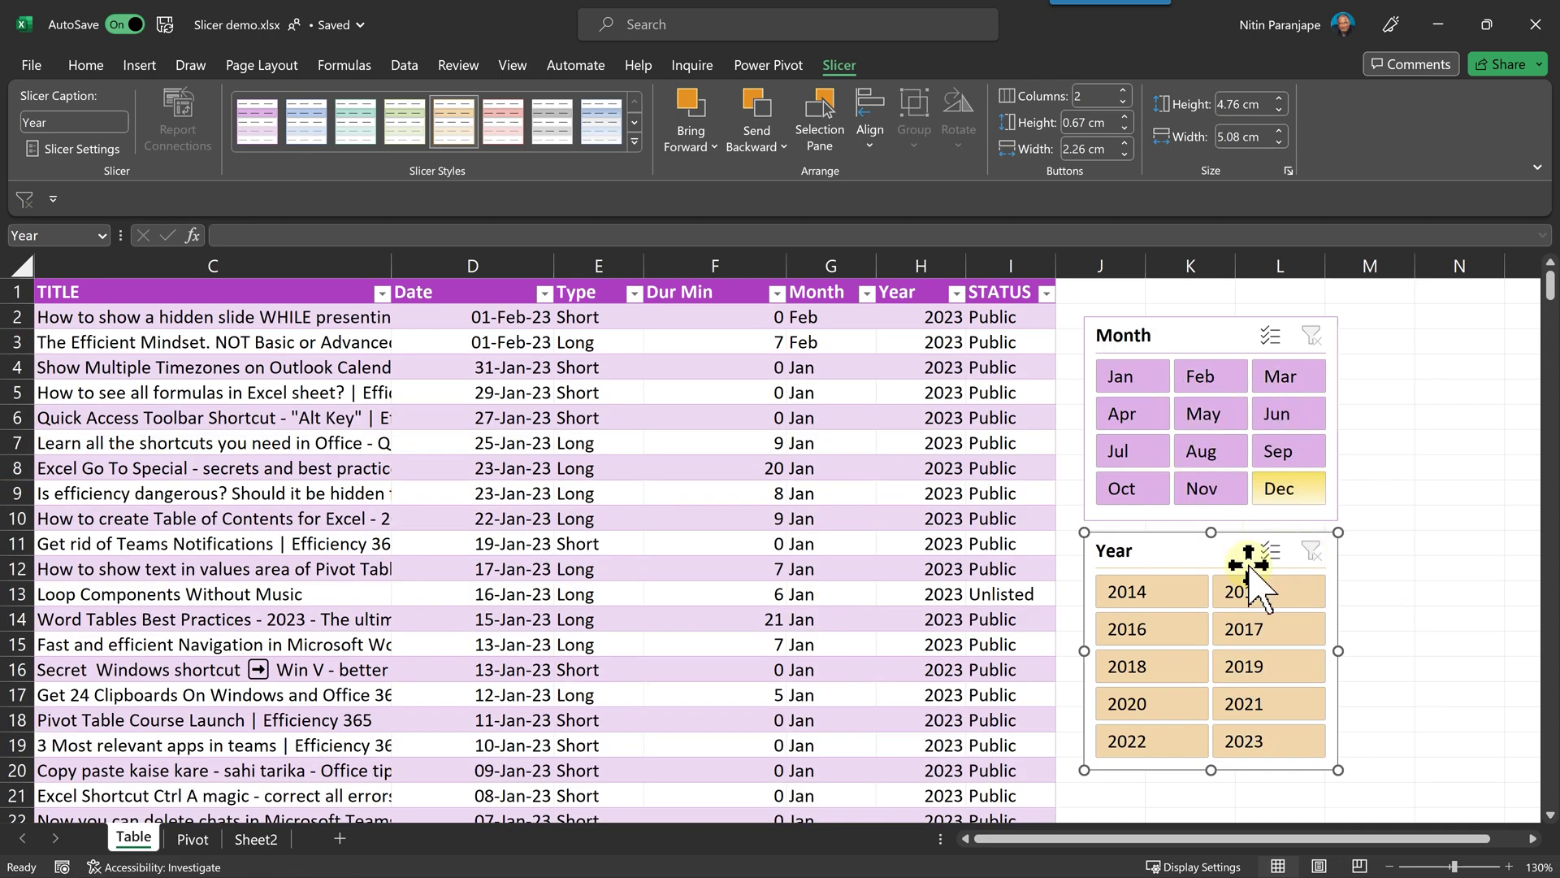
click(1147, 668)
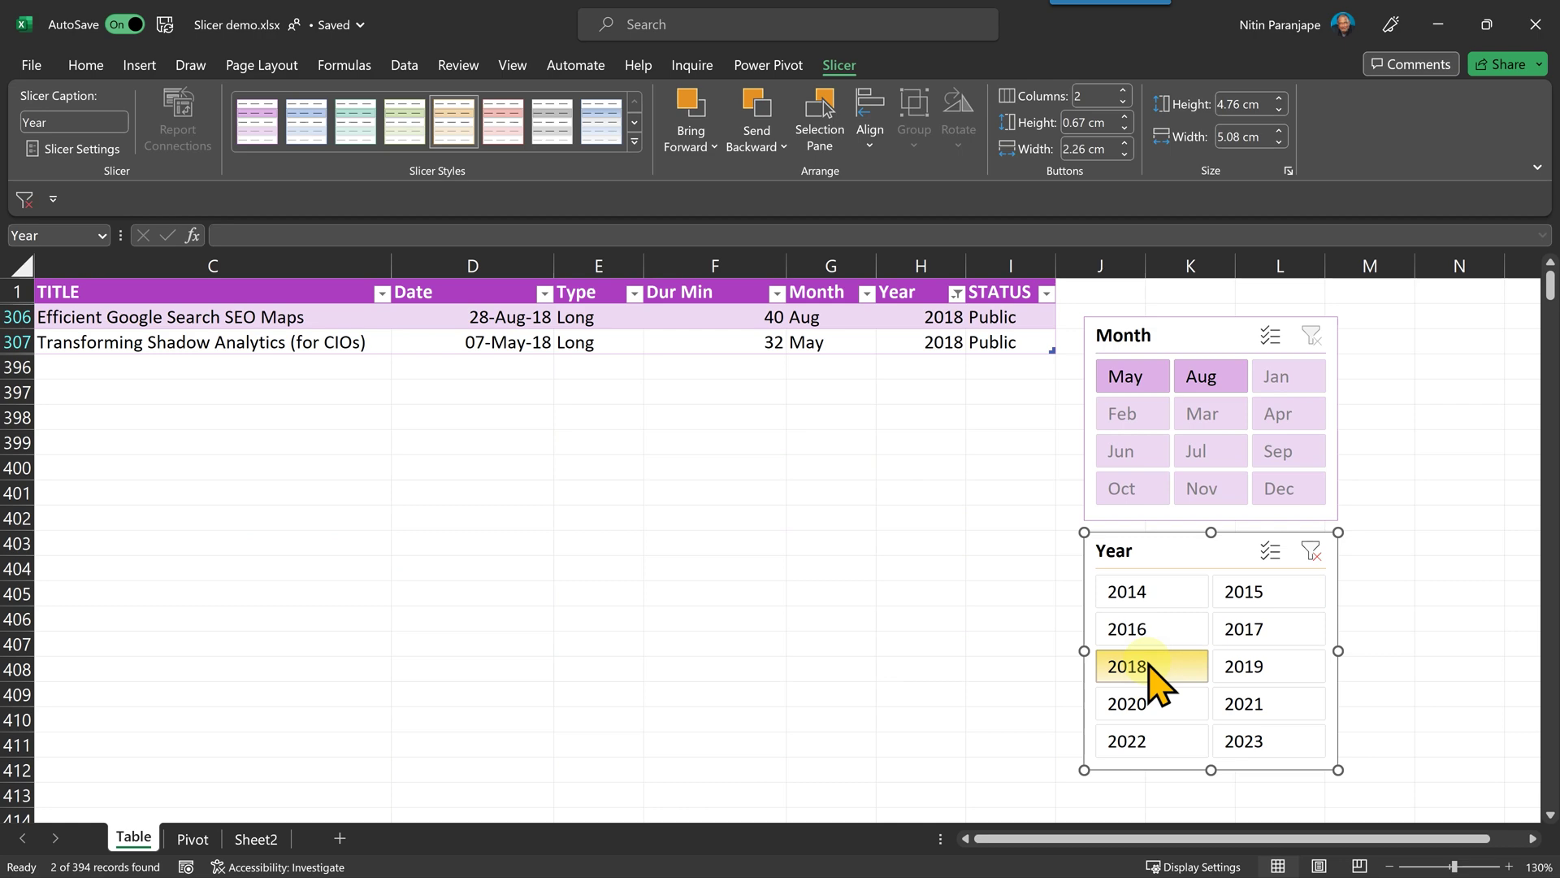
click(1310, 550)
Turn off 'Show items with no data last' for the Month slicer, then filter the Year slicer to 2018.
click(1208, 342)
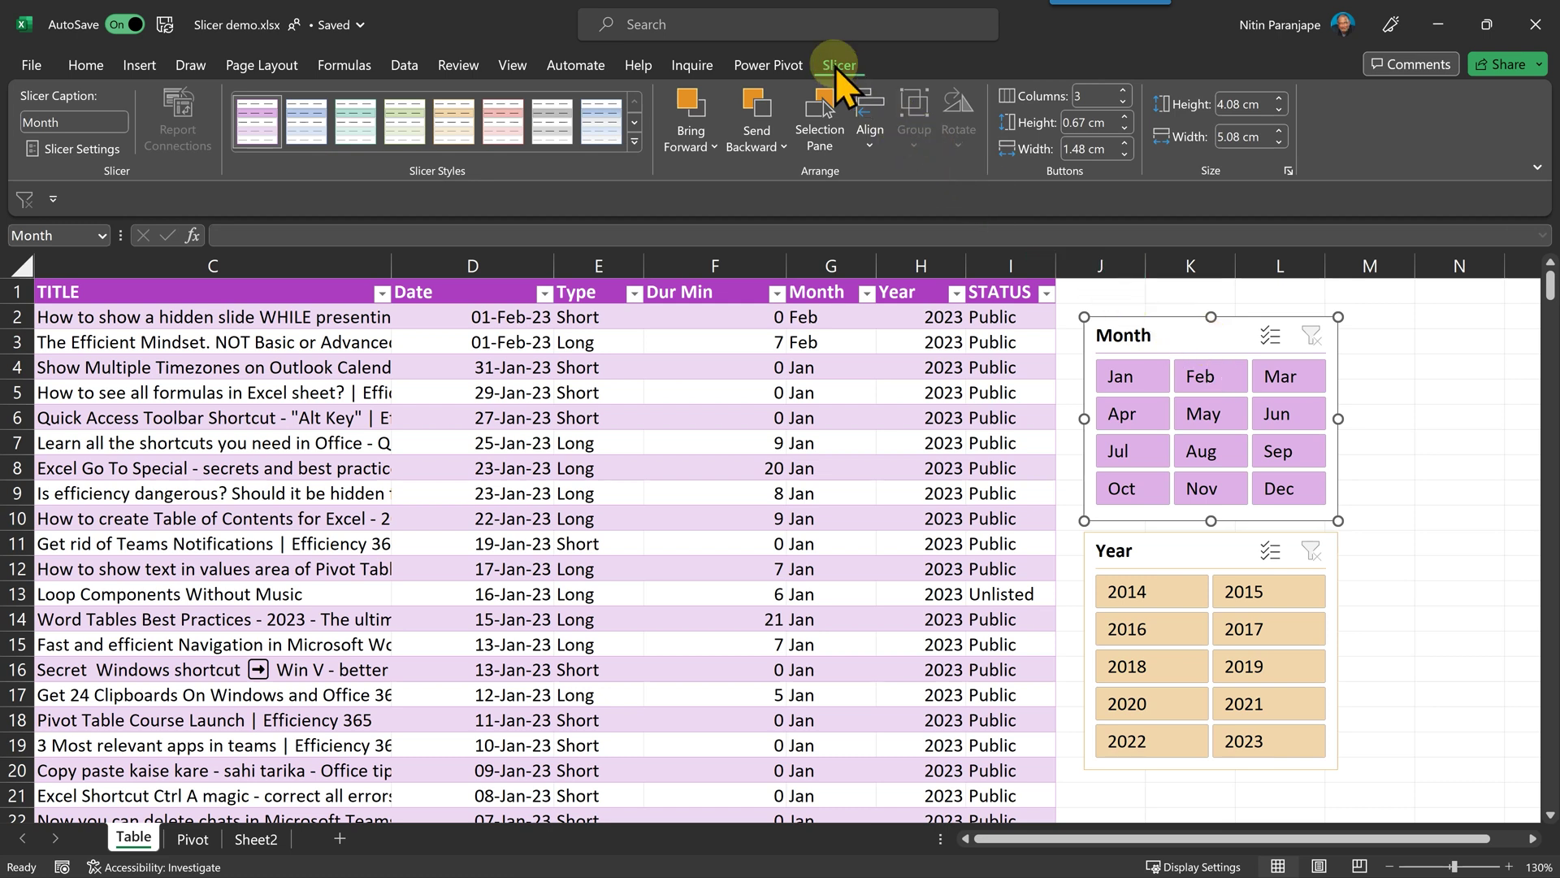
click(91, 156)
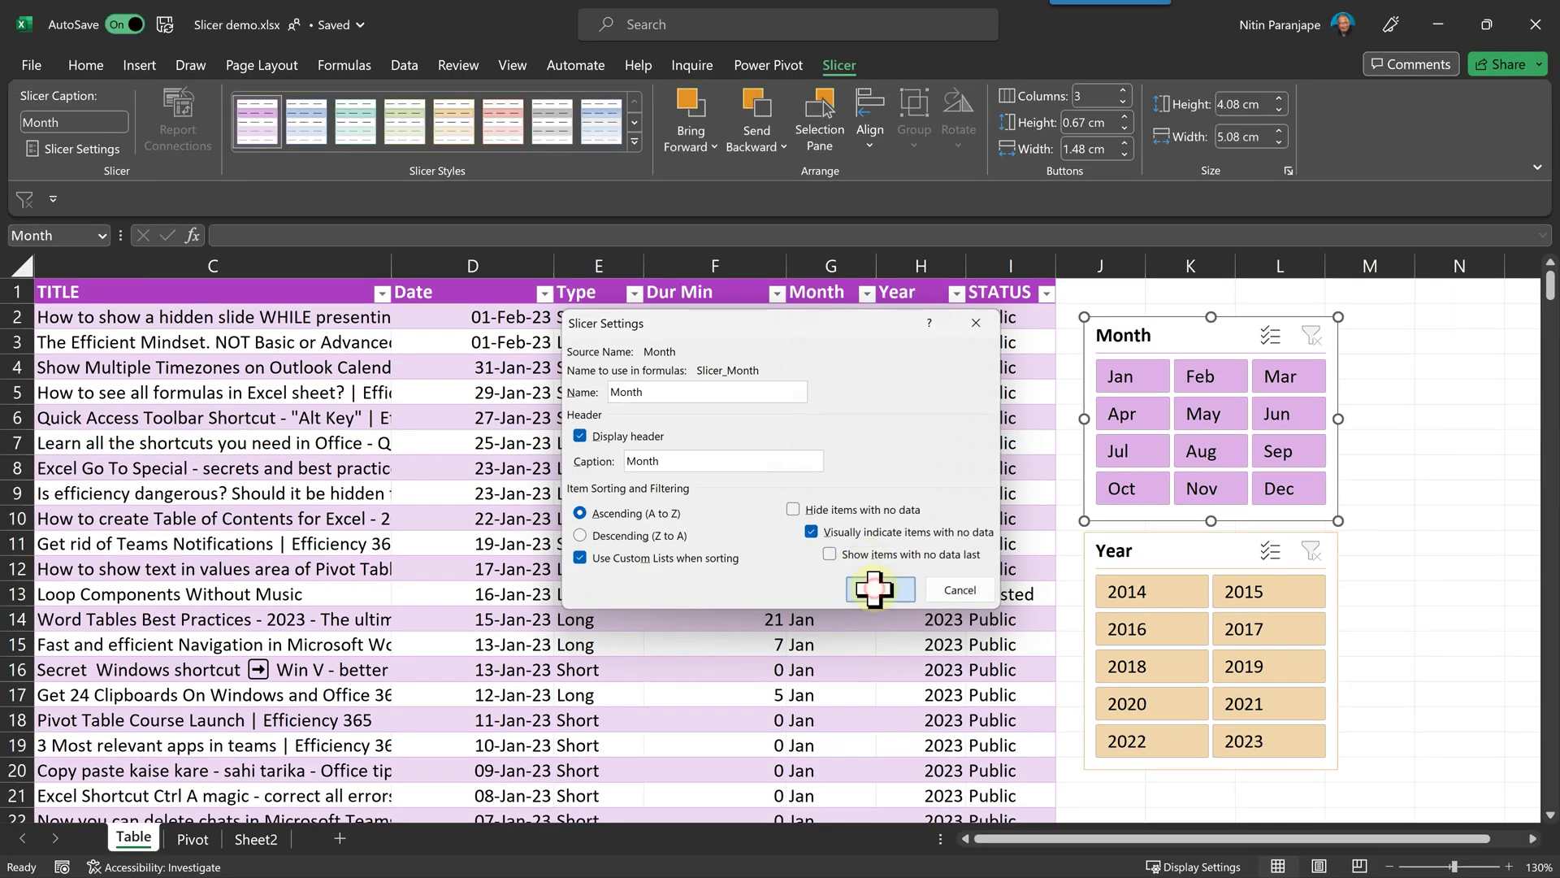
click(931, 664)
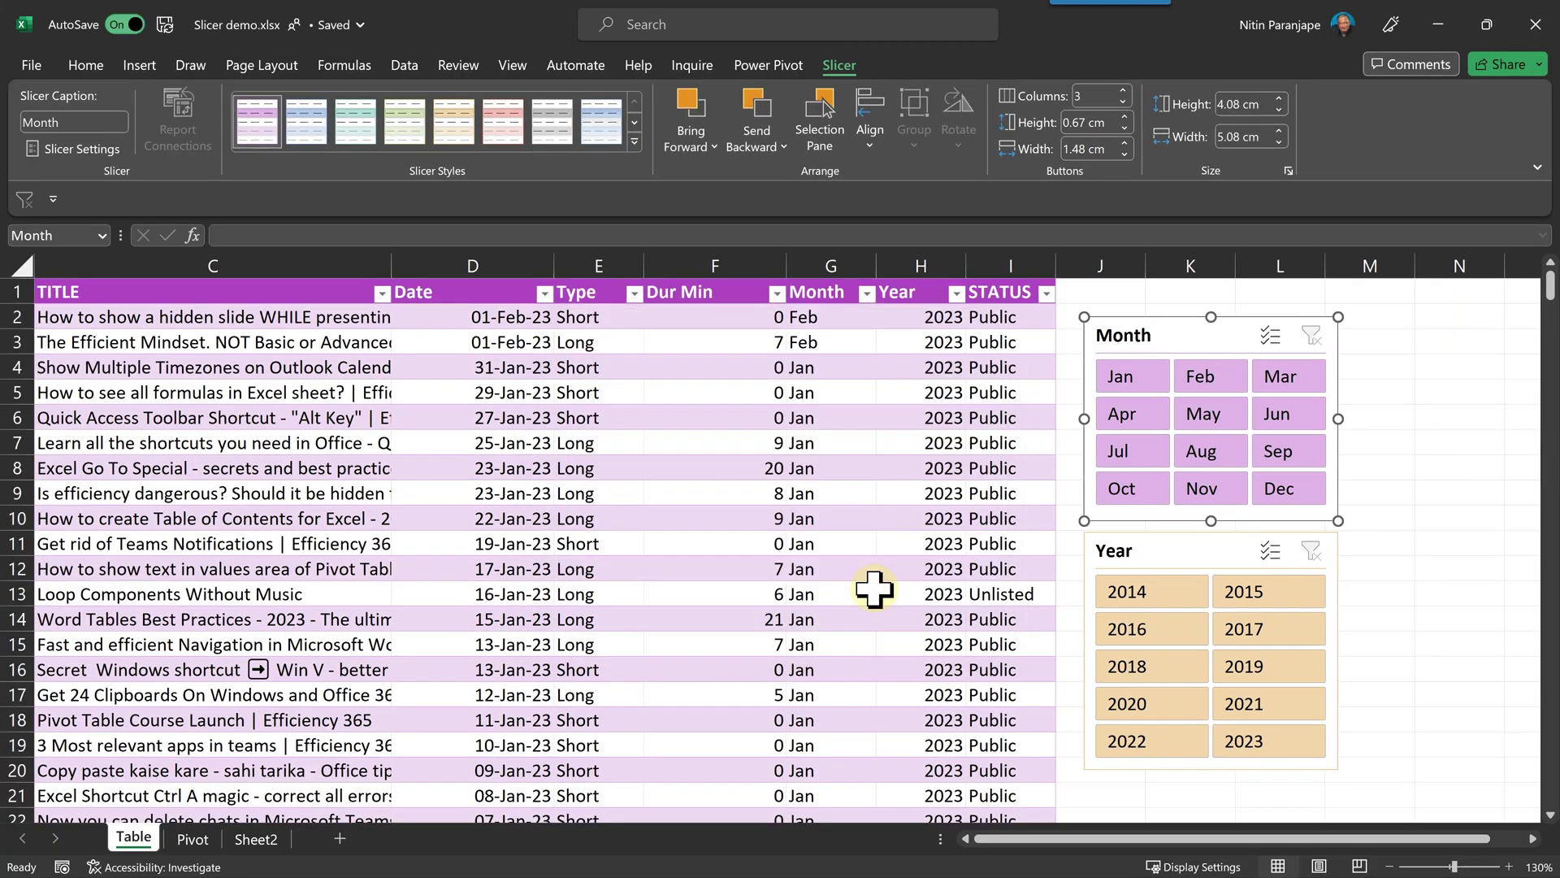
click(1145, 690)
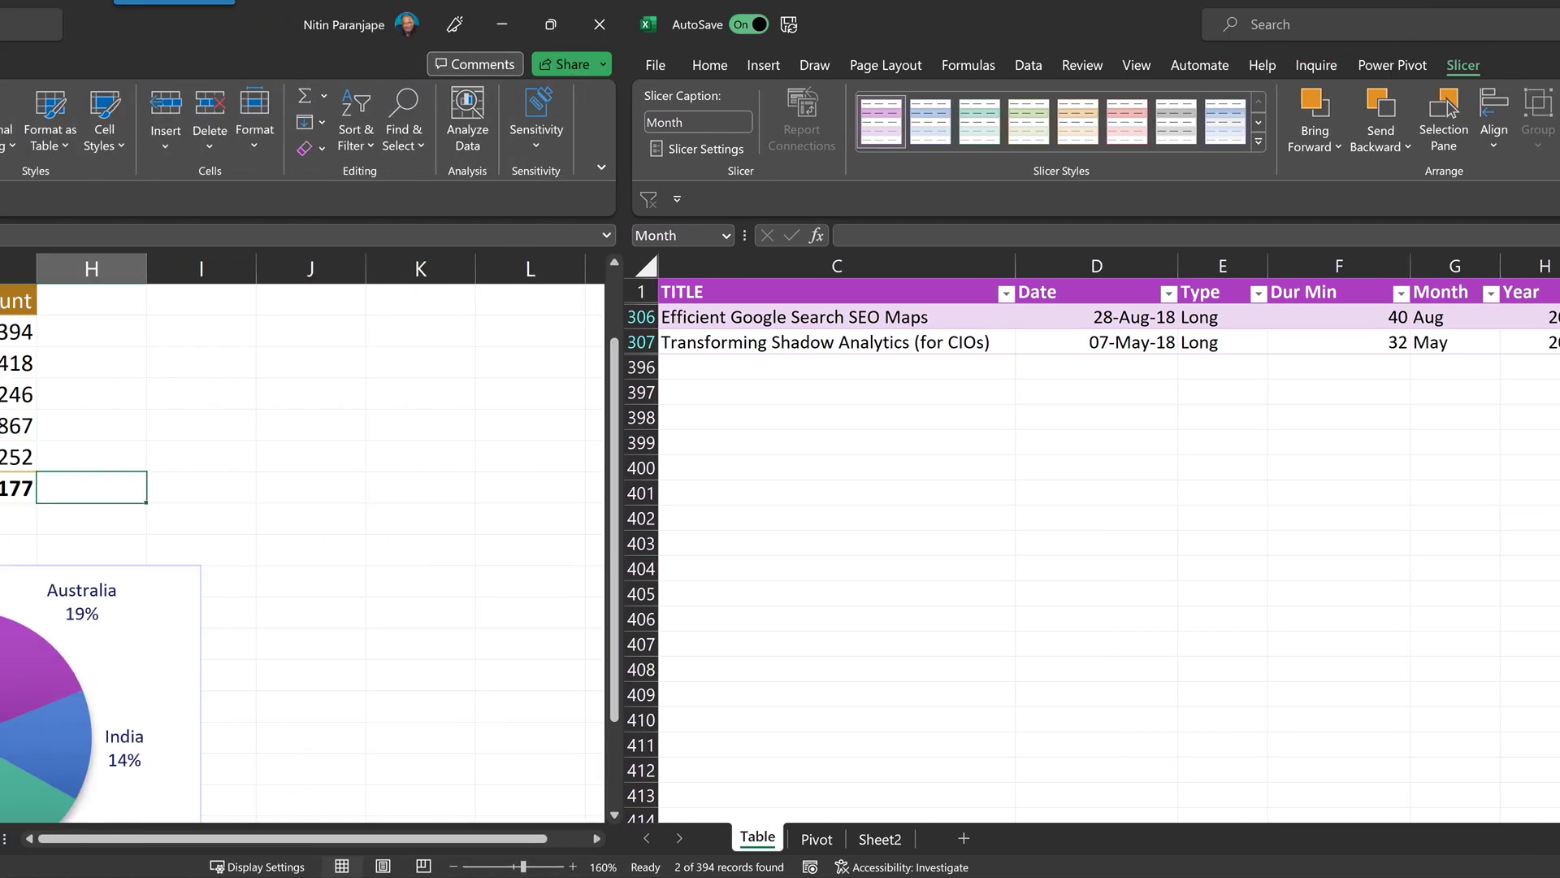
On the Pivot sheet, filter the Card Type pivot's Month field to Aug.
click(213, 849)
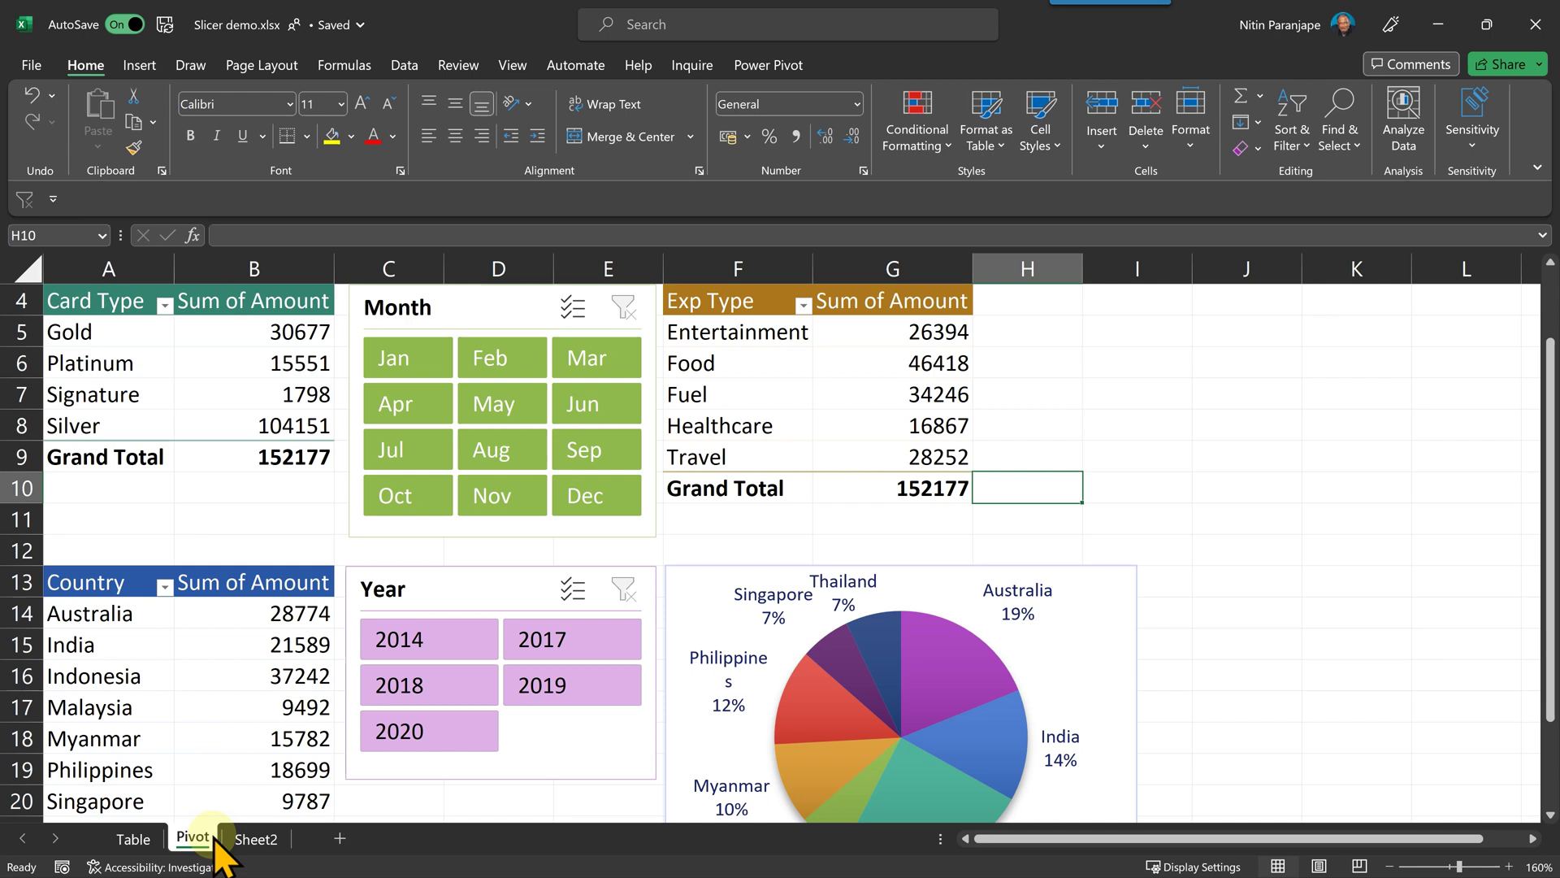
click(253, 362)
scroll(236, 331, up, 1)
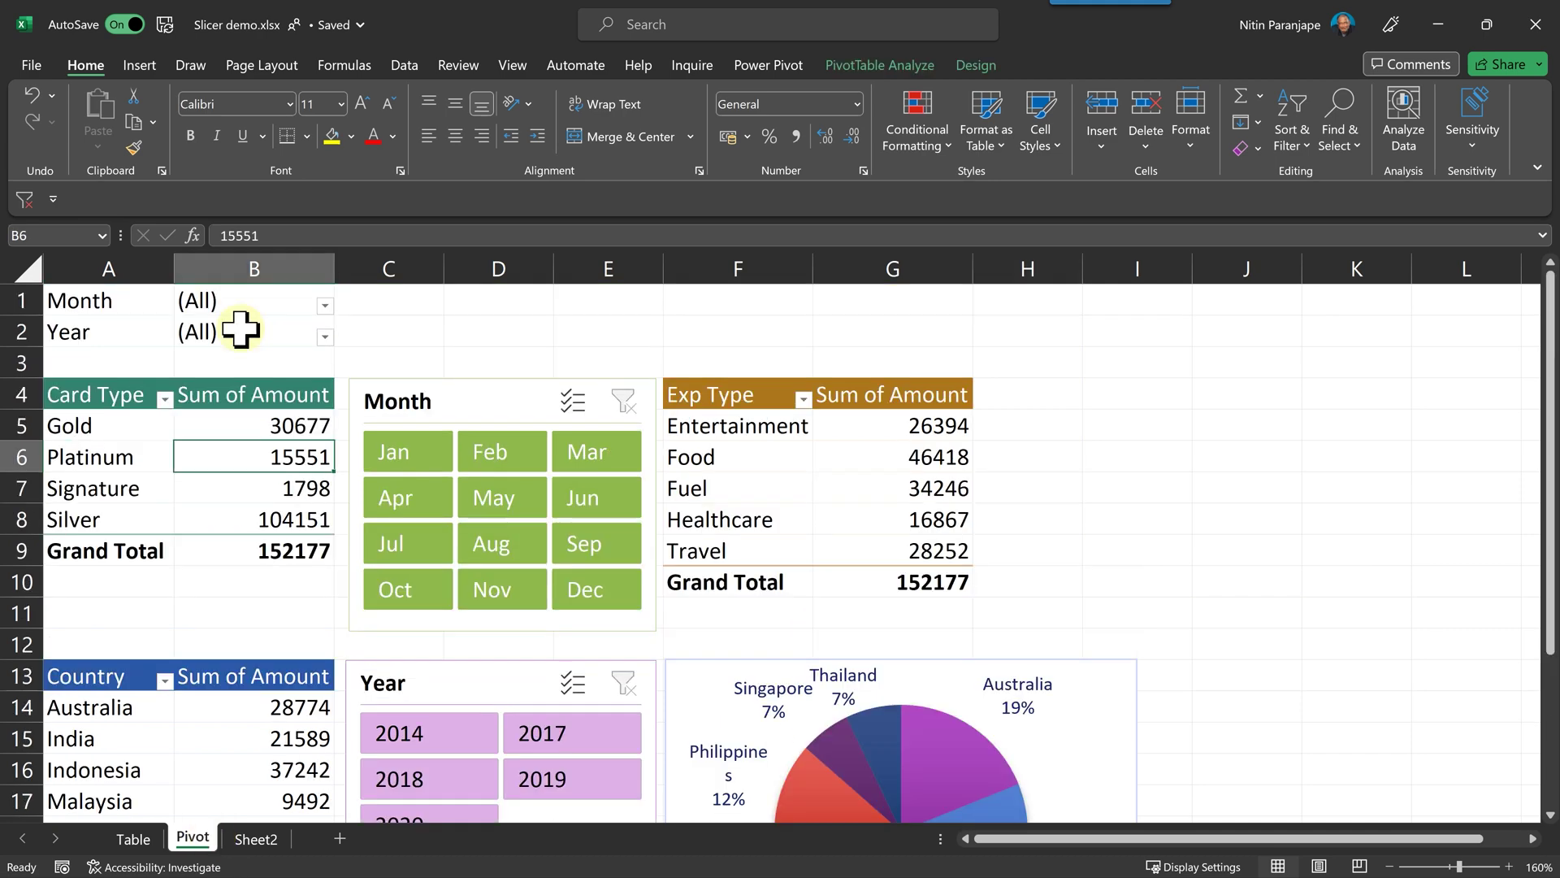
click(325, 305)
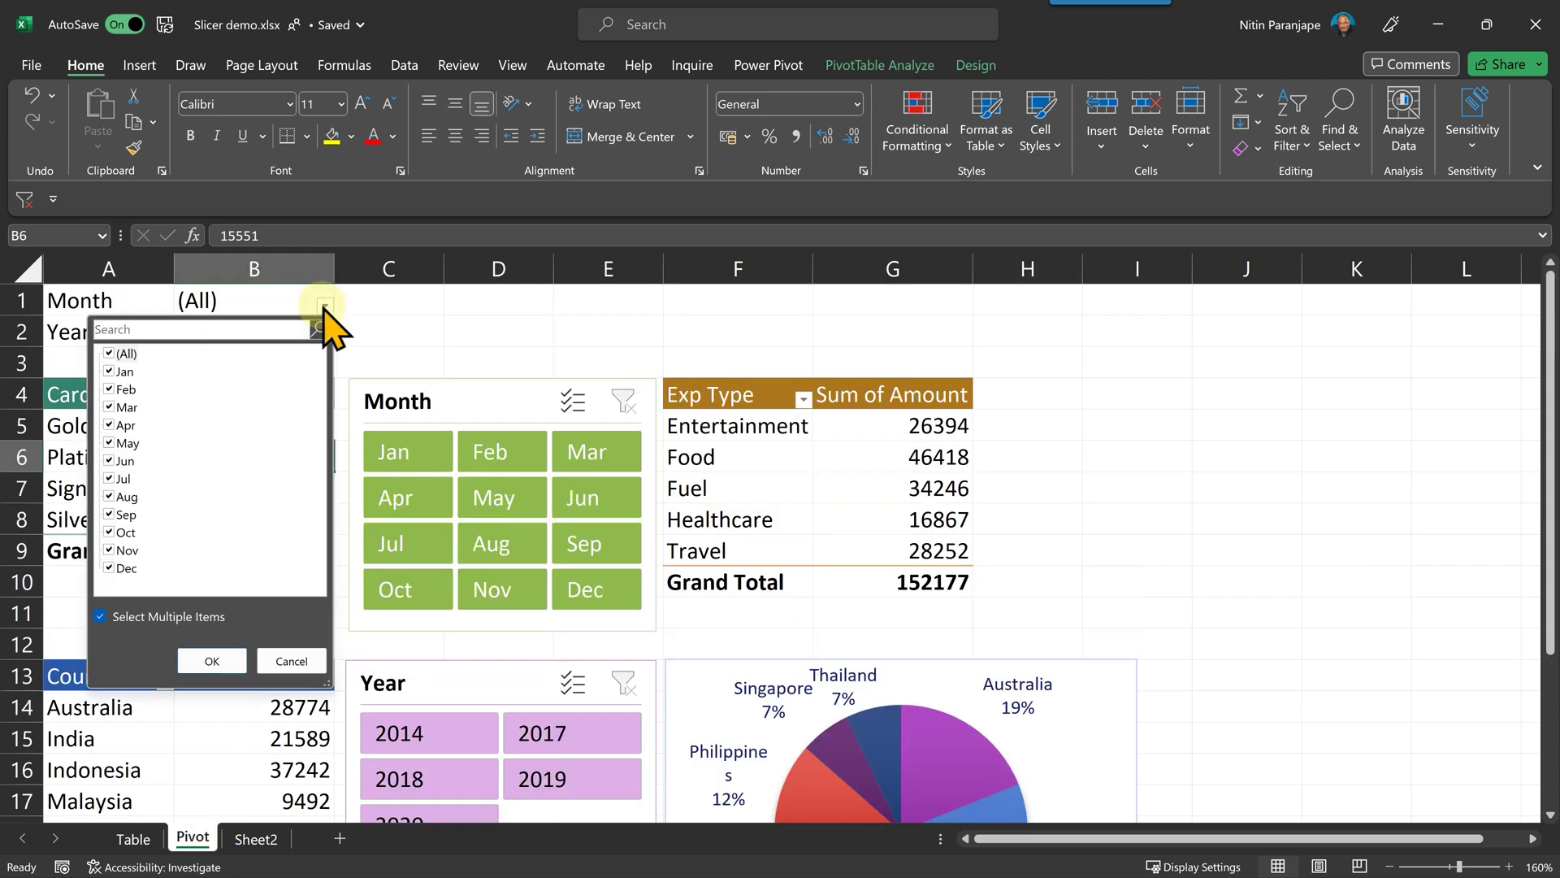
click(100, 616)
click(115, 496)
click(203, 660)
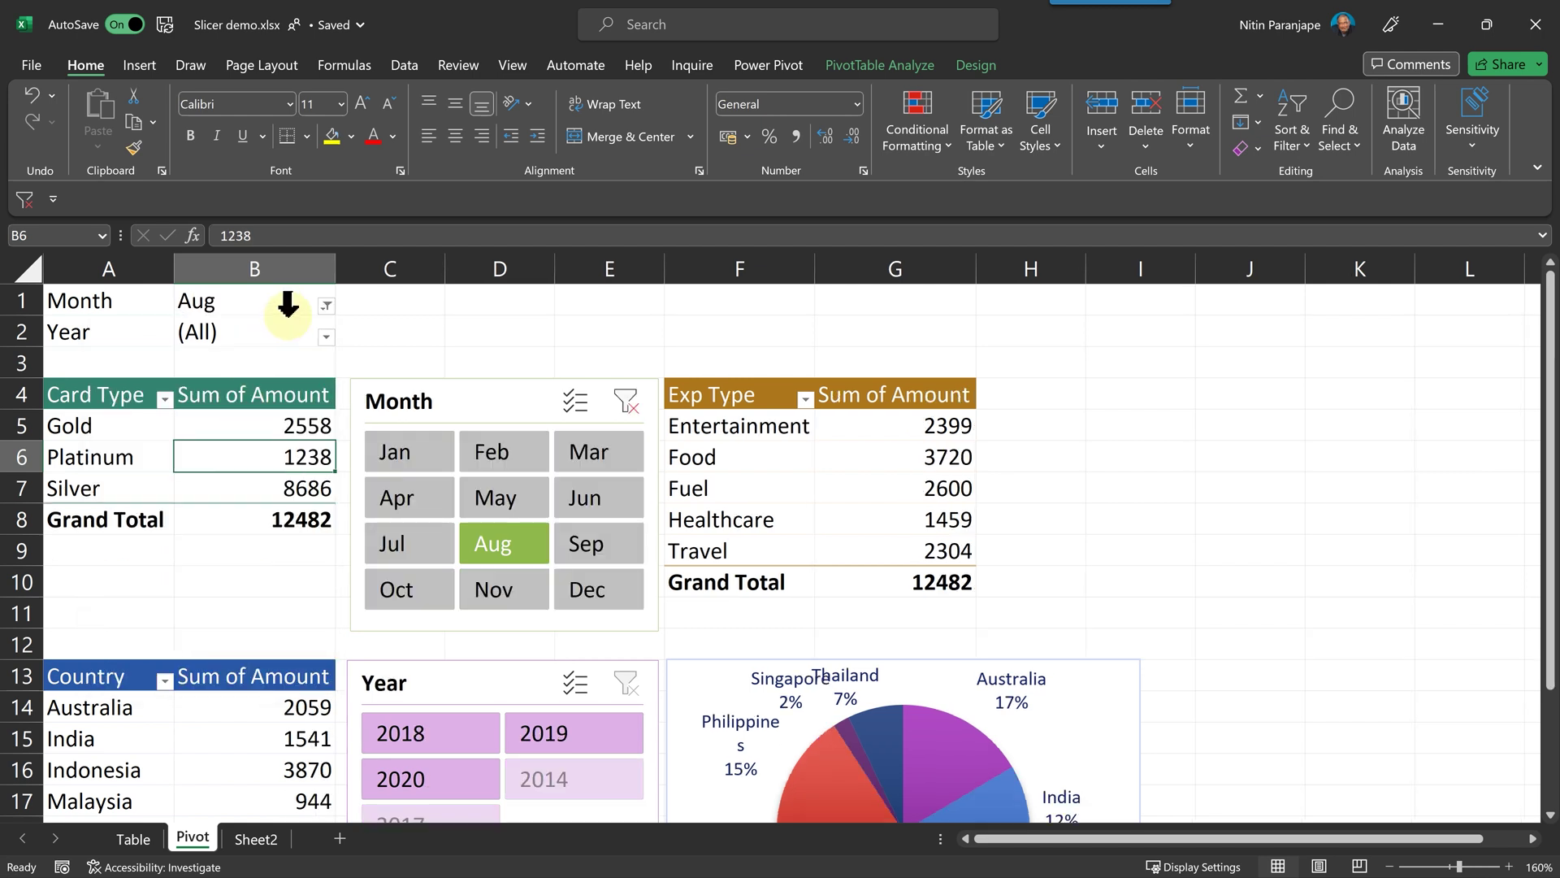
Extend the pivot's Month filter to both Aug and Nov.
click(326, 306)
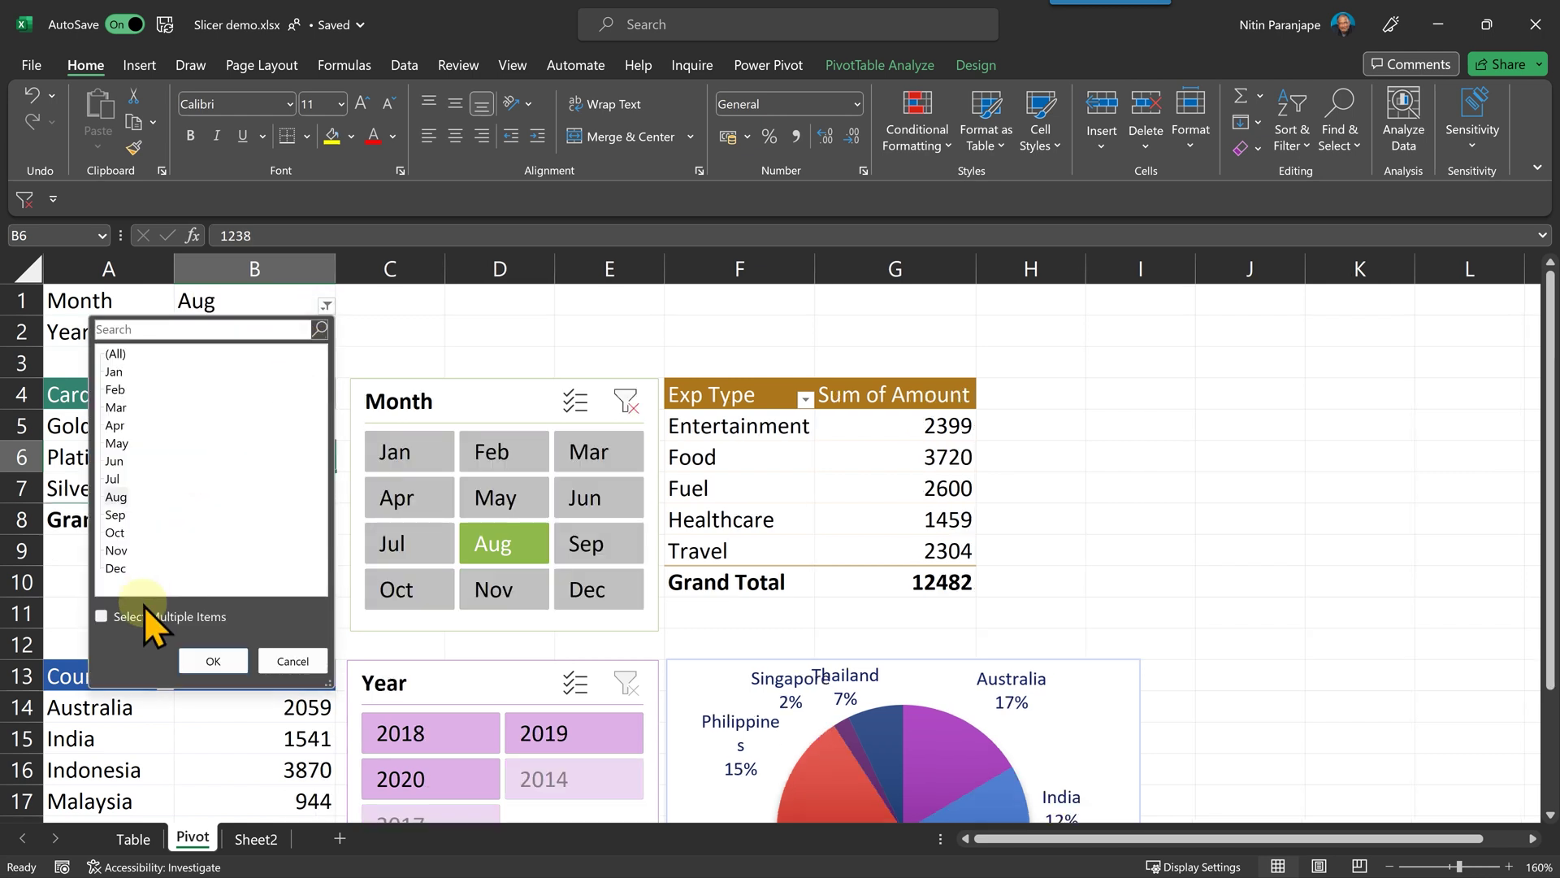
click(101, 616)
click(119, 551)
click(203, 661)
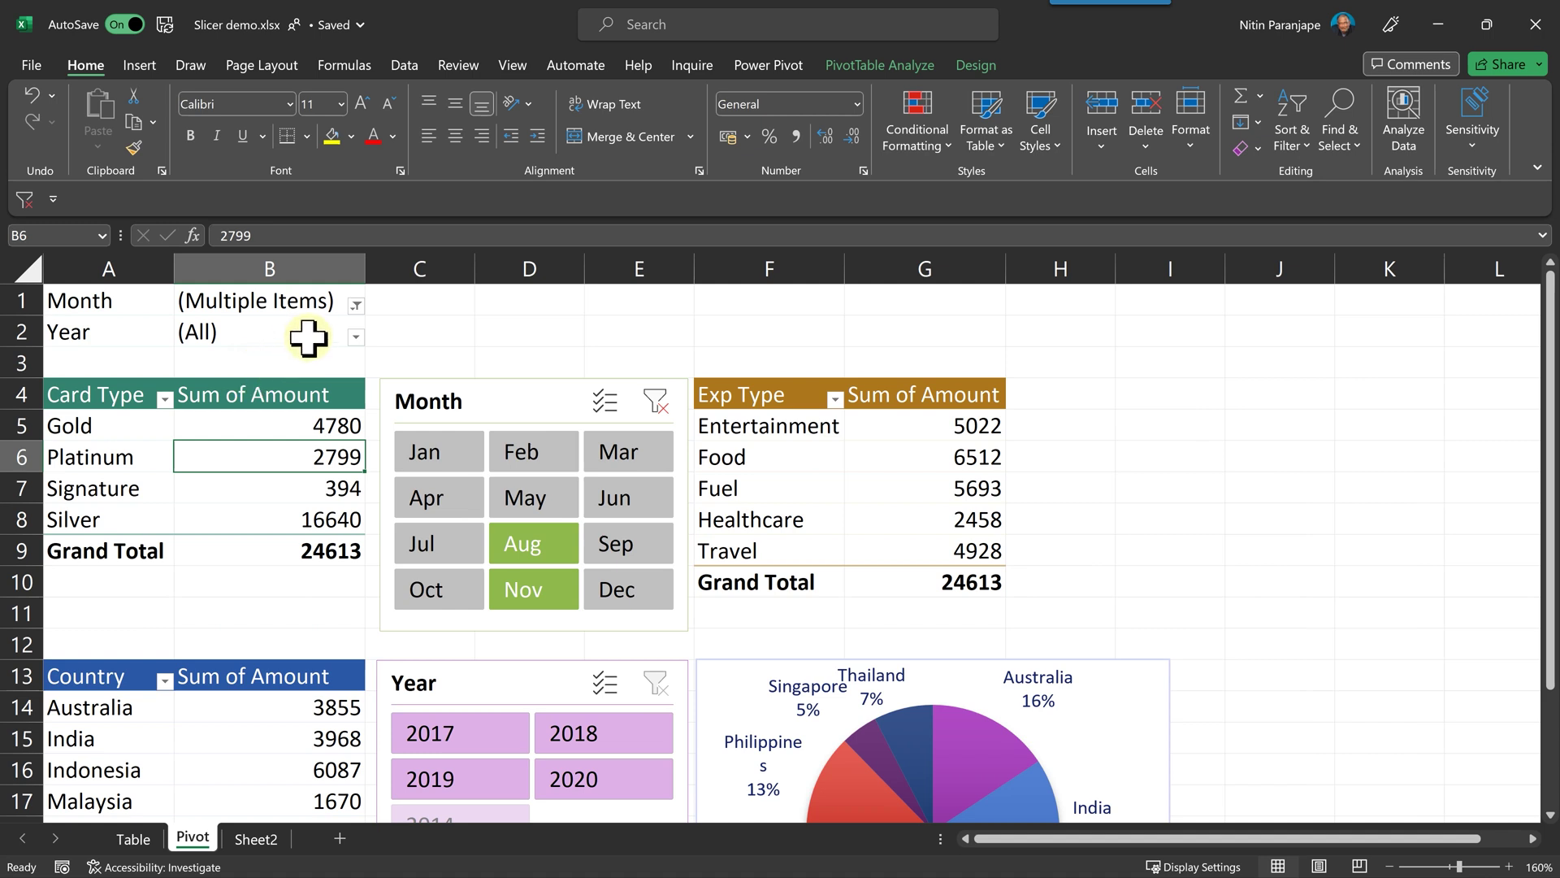
Delete the Month and Year slicers from the Pivot sheet.
click(507, 406)
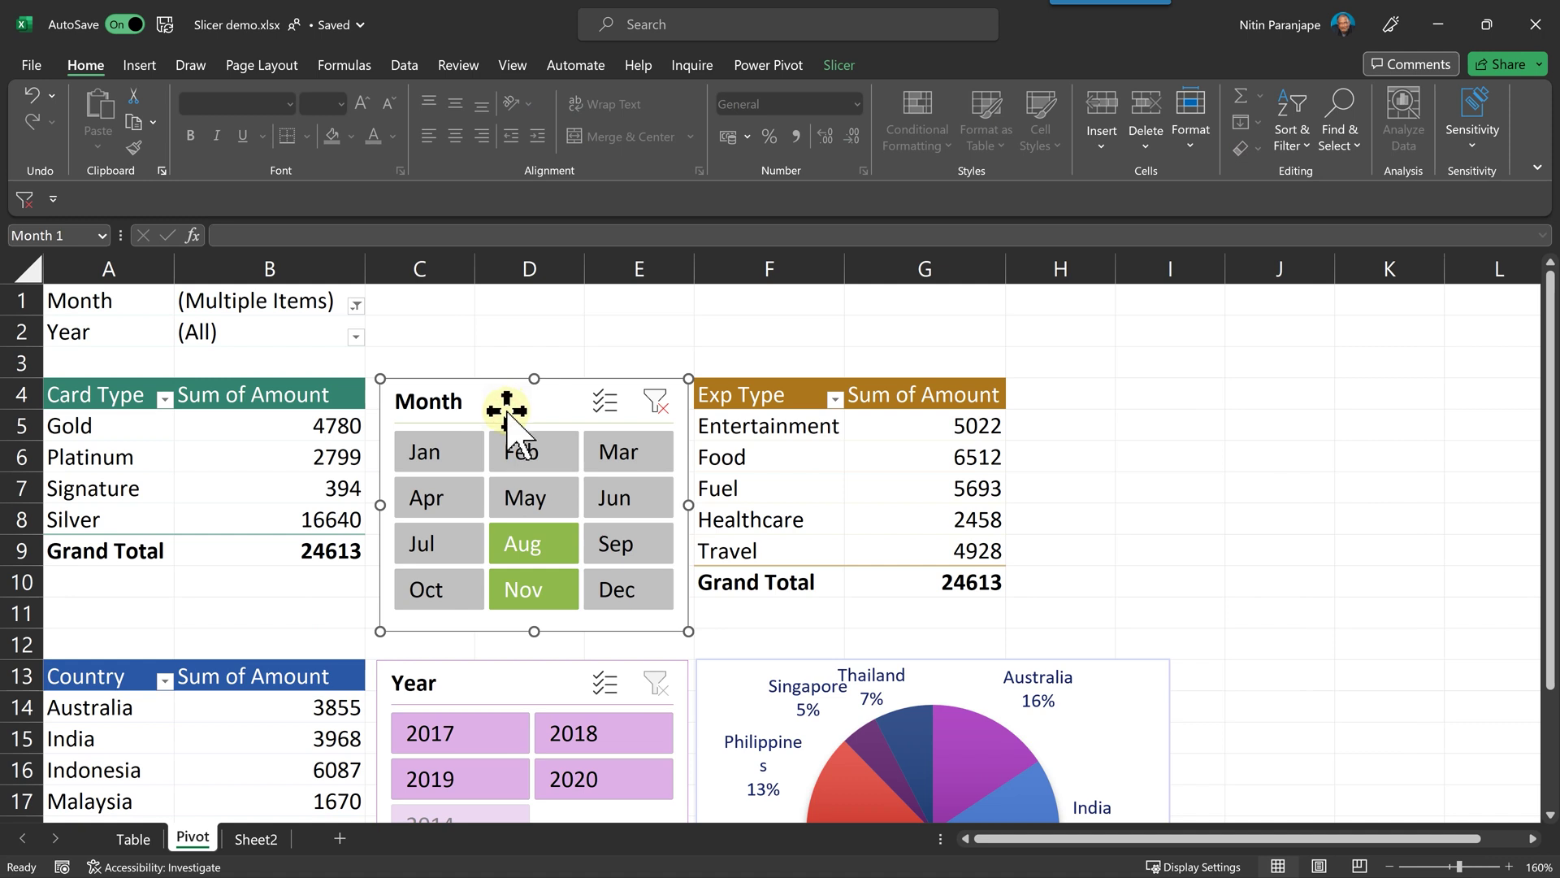
key(Delete)
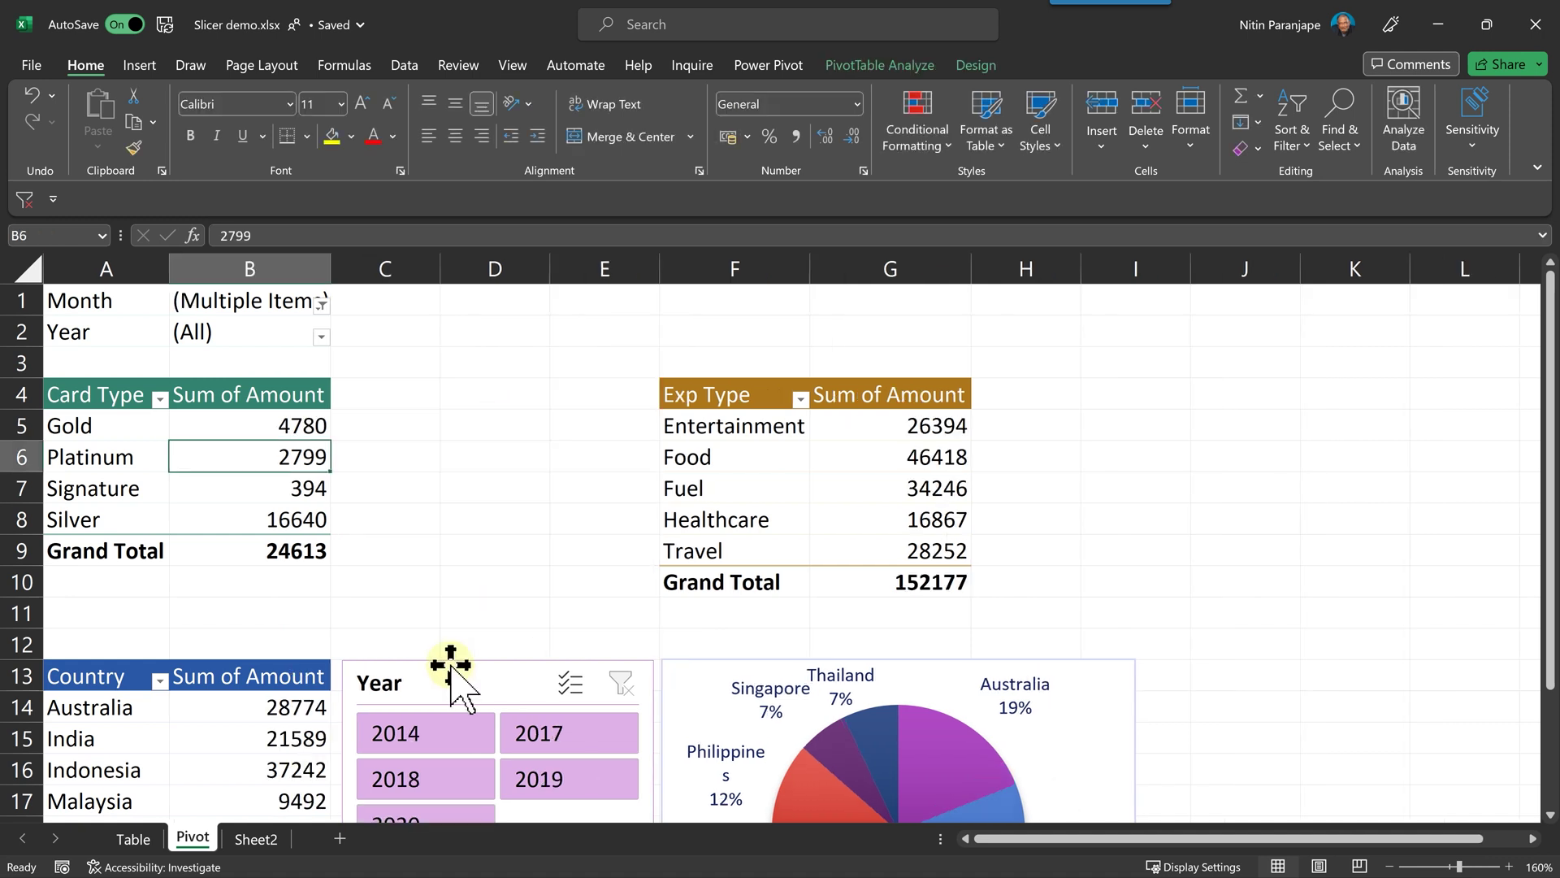
click(446, 670)
key(Delete)
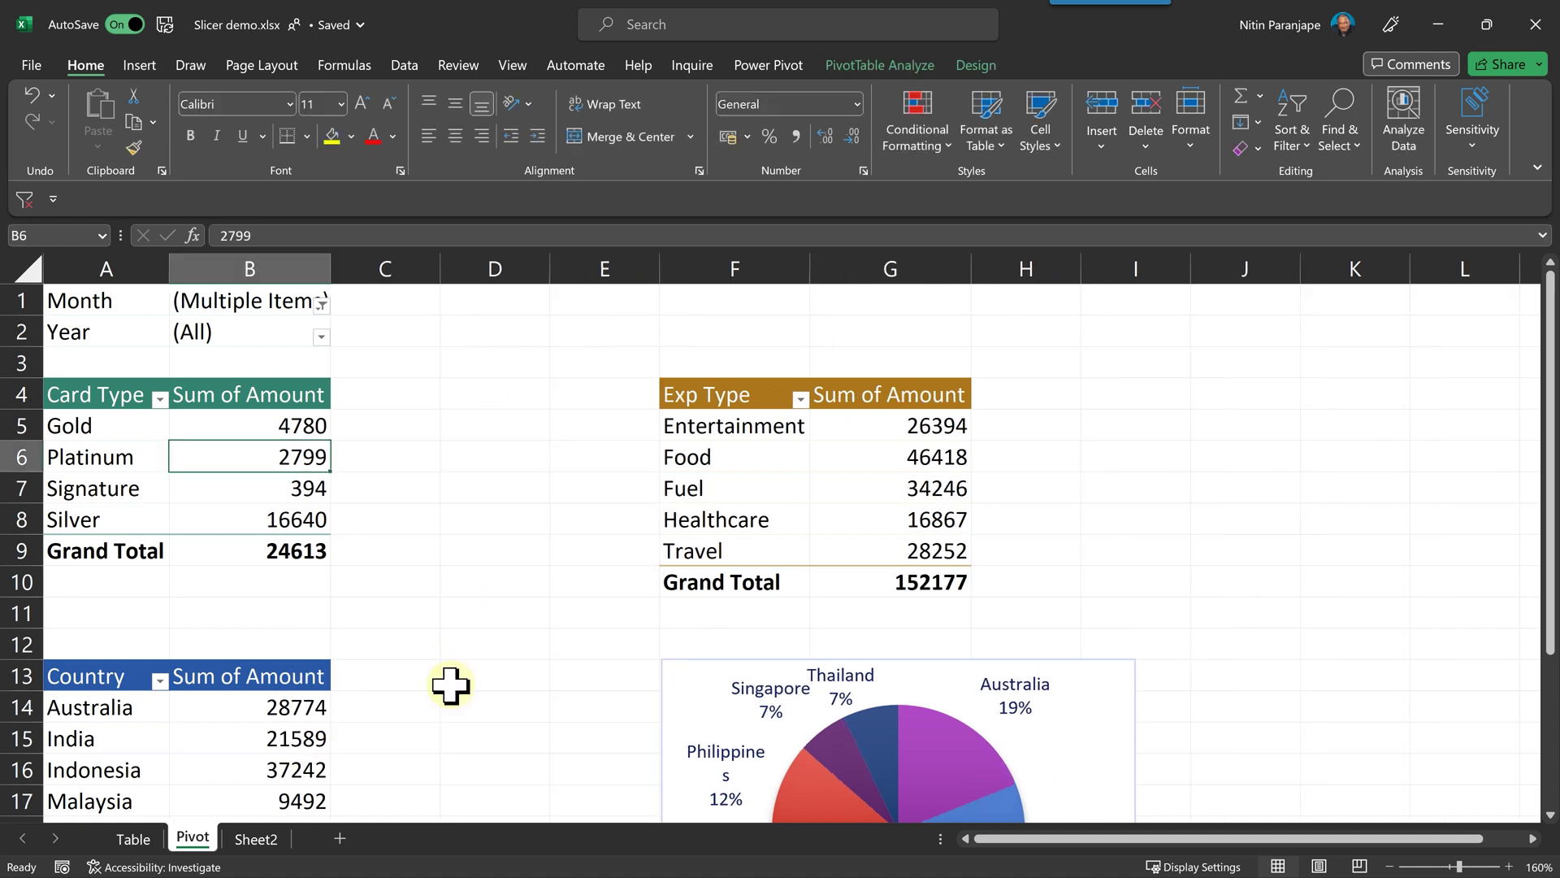
click(301, 487)
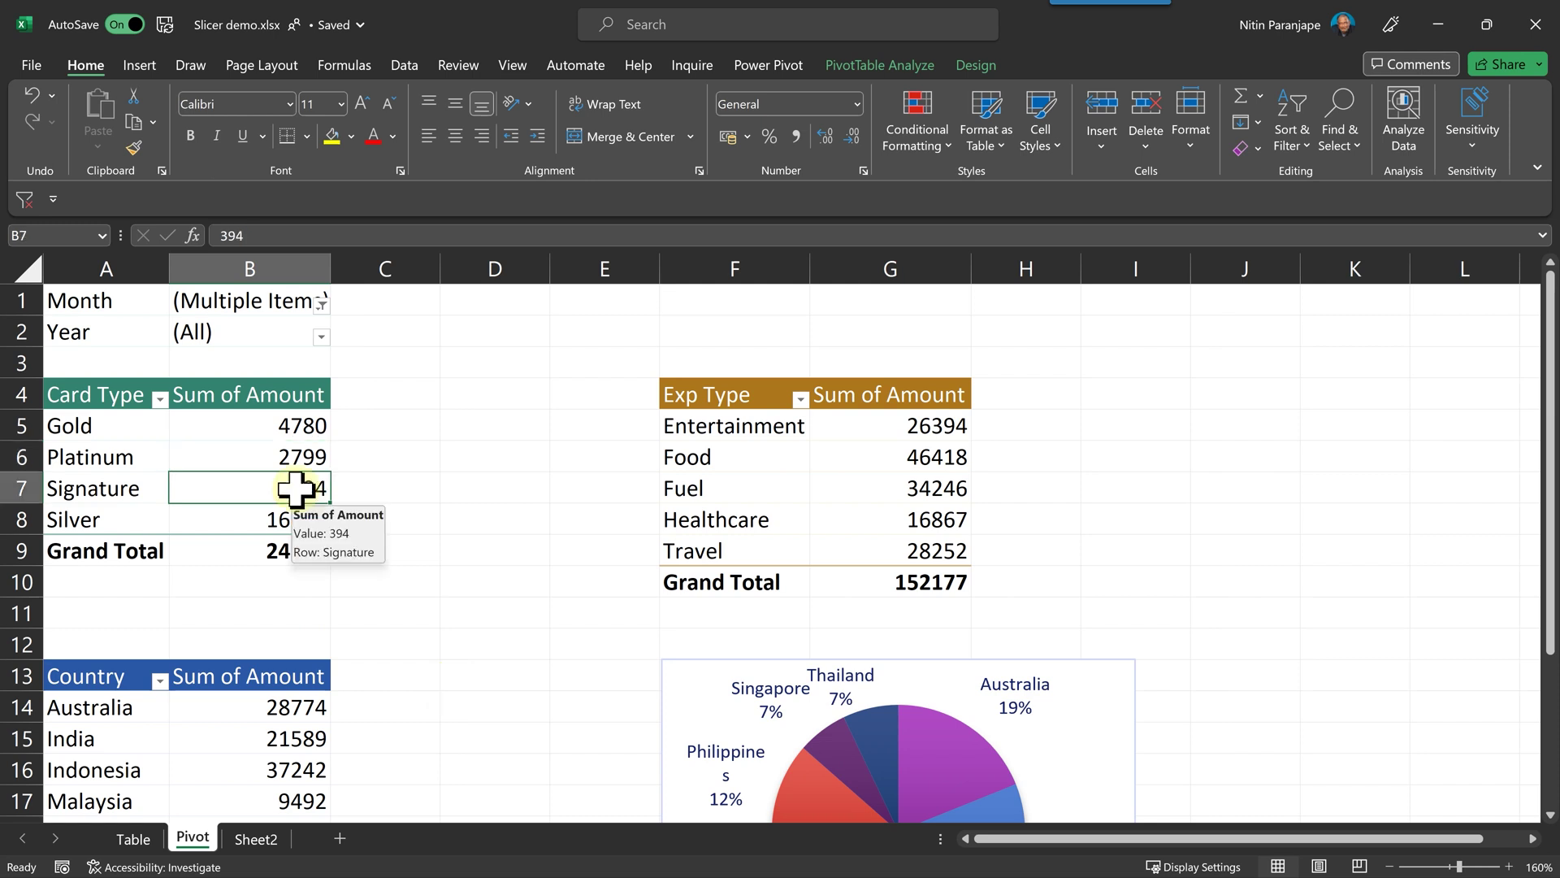
Insert Month and Year slicers for the pivot, laying out the Year slicer in two columns.
click(869, 75)
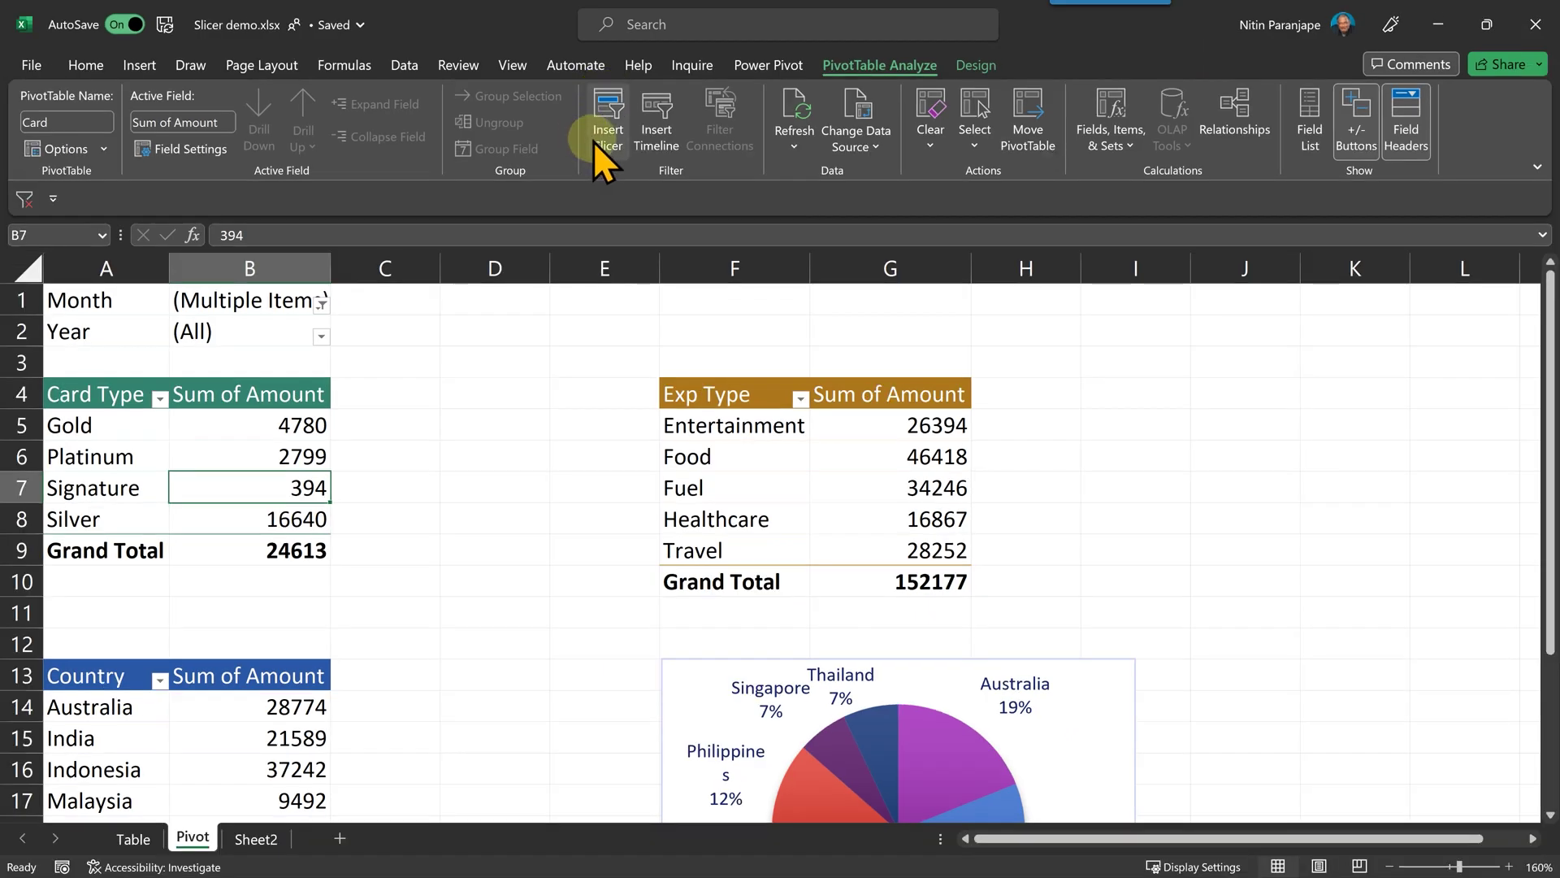
click(593, 141)
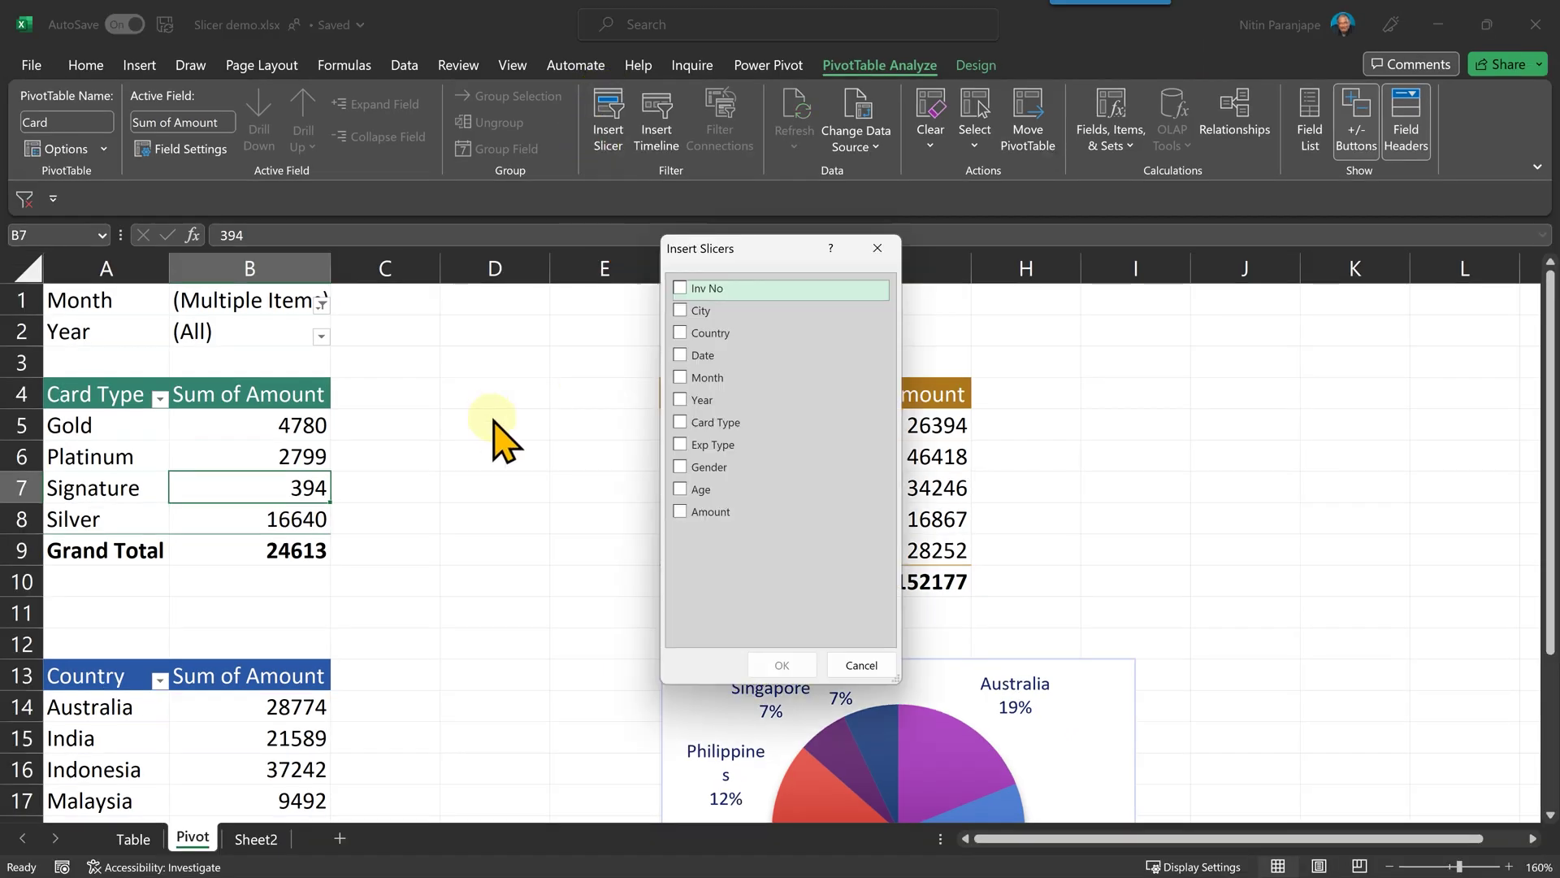
click(682, 379)
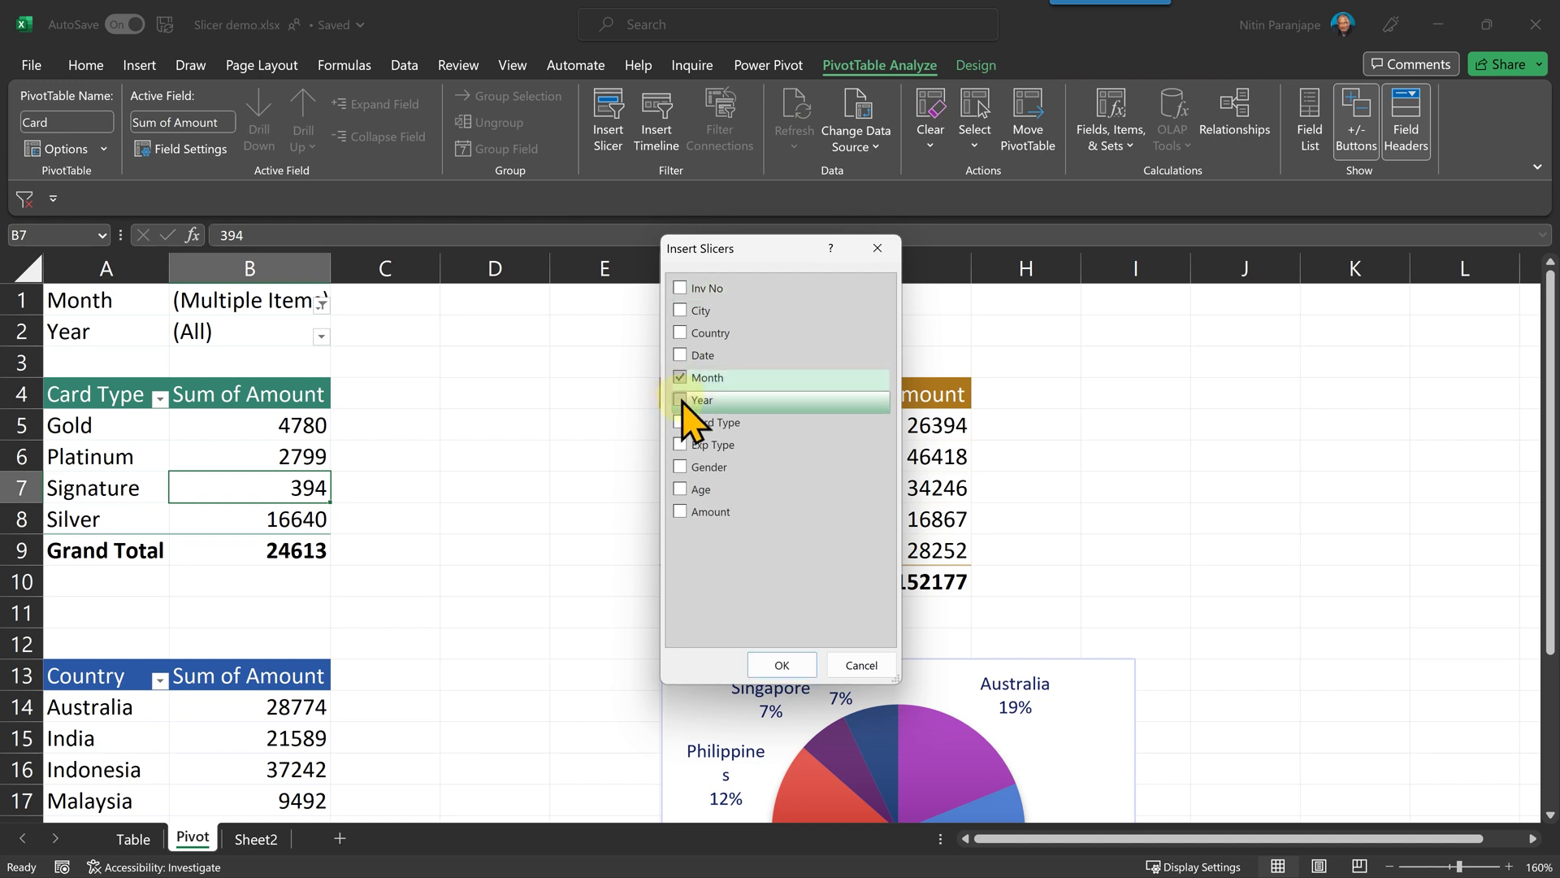
click(689, 401)
click(781, 666)
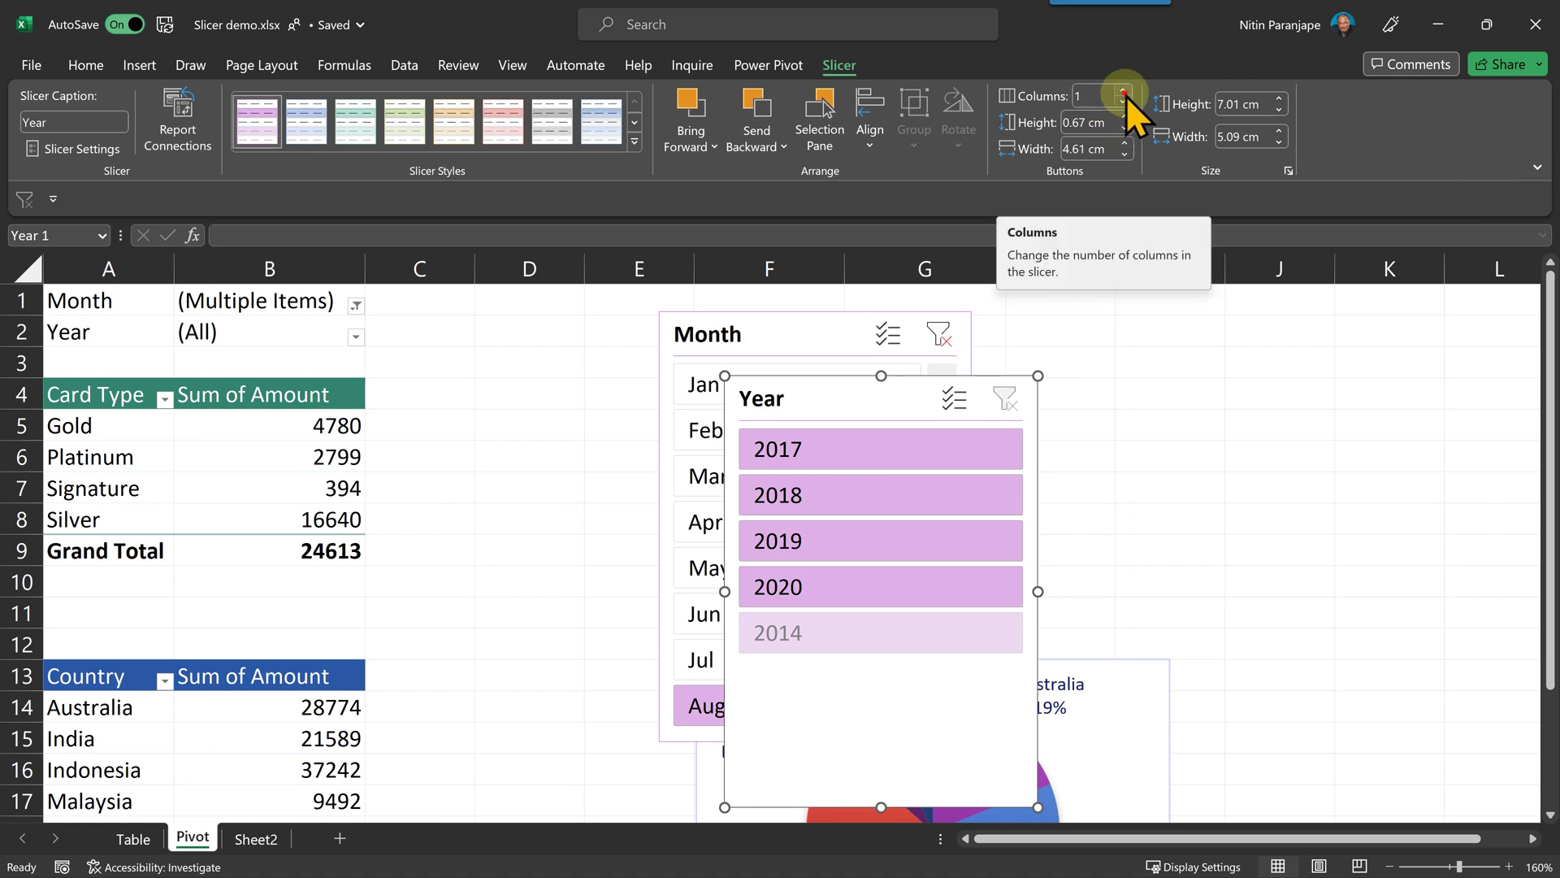
click(1123, 91)
click(902, 313)
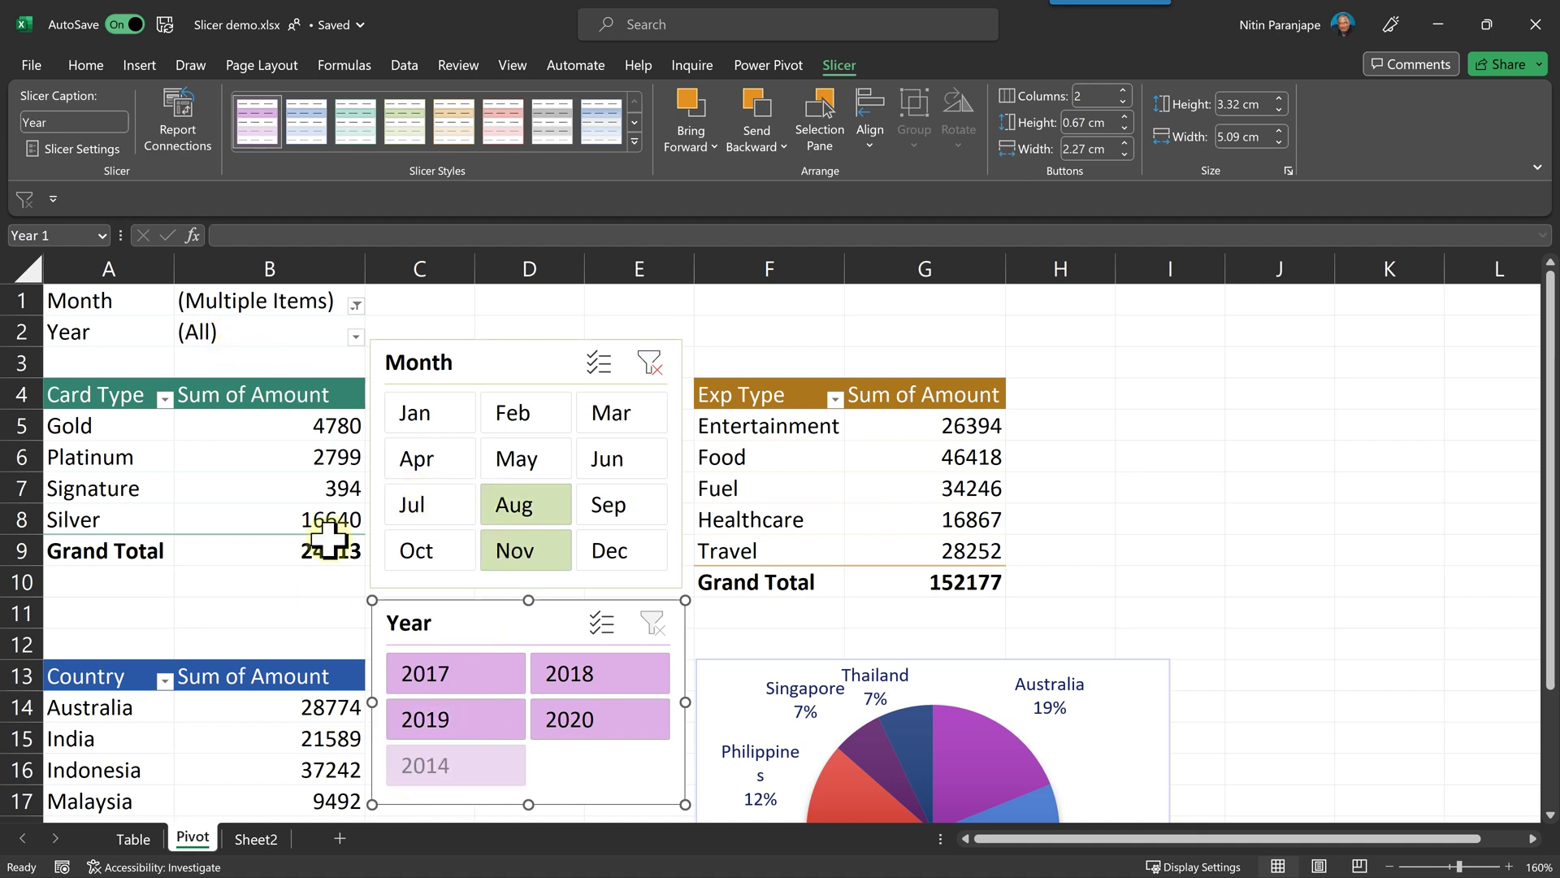
click(355, 336)
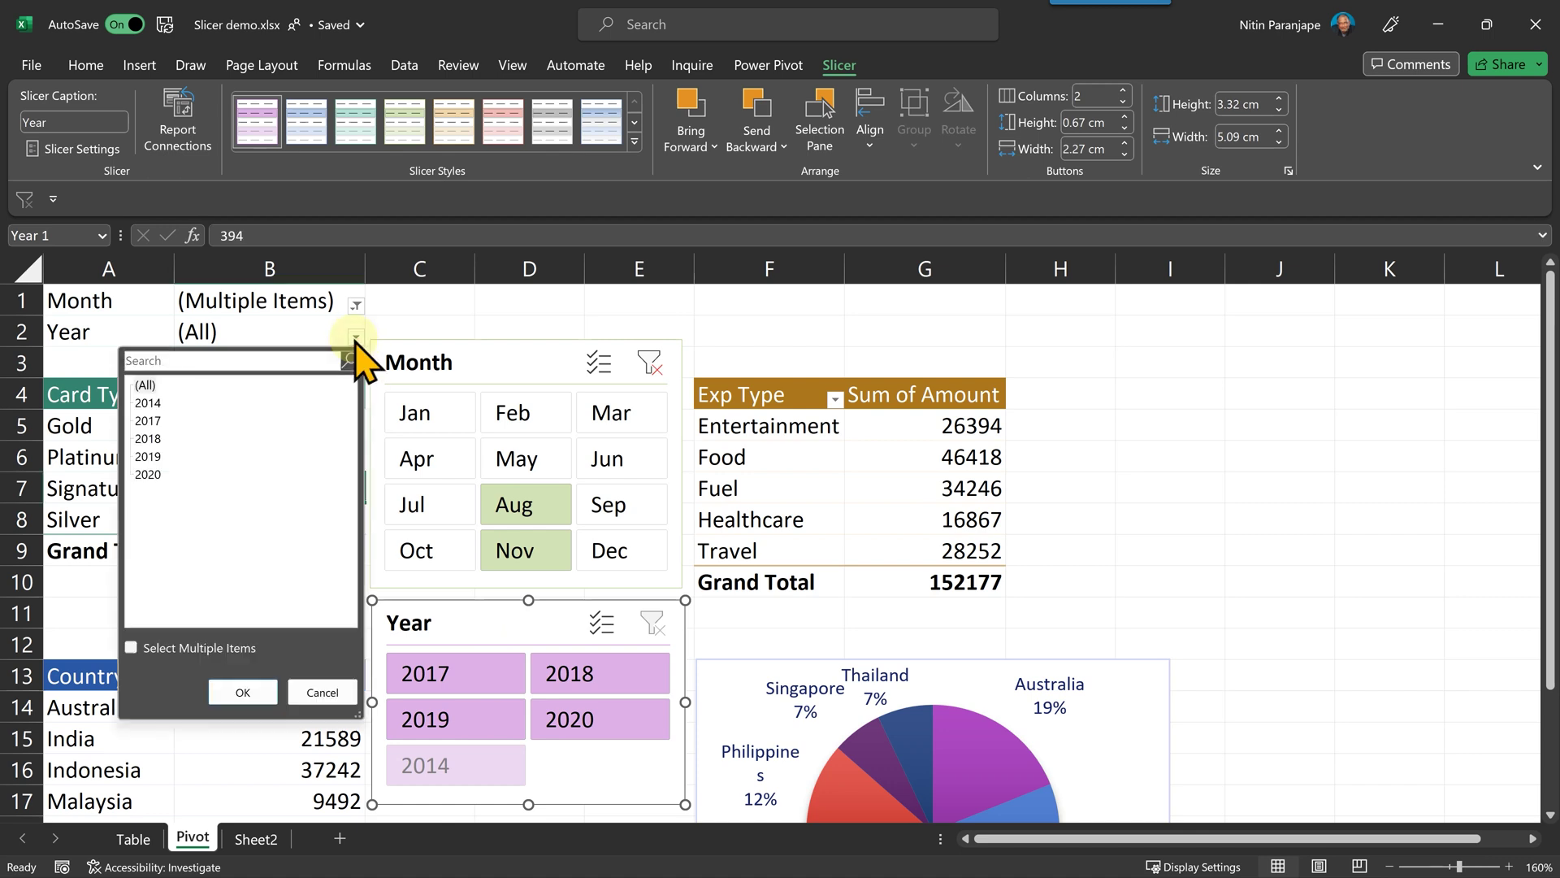
click(238, 689)
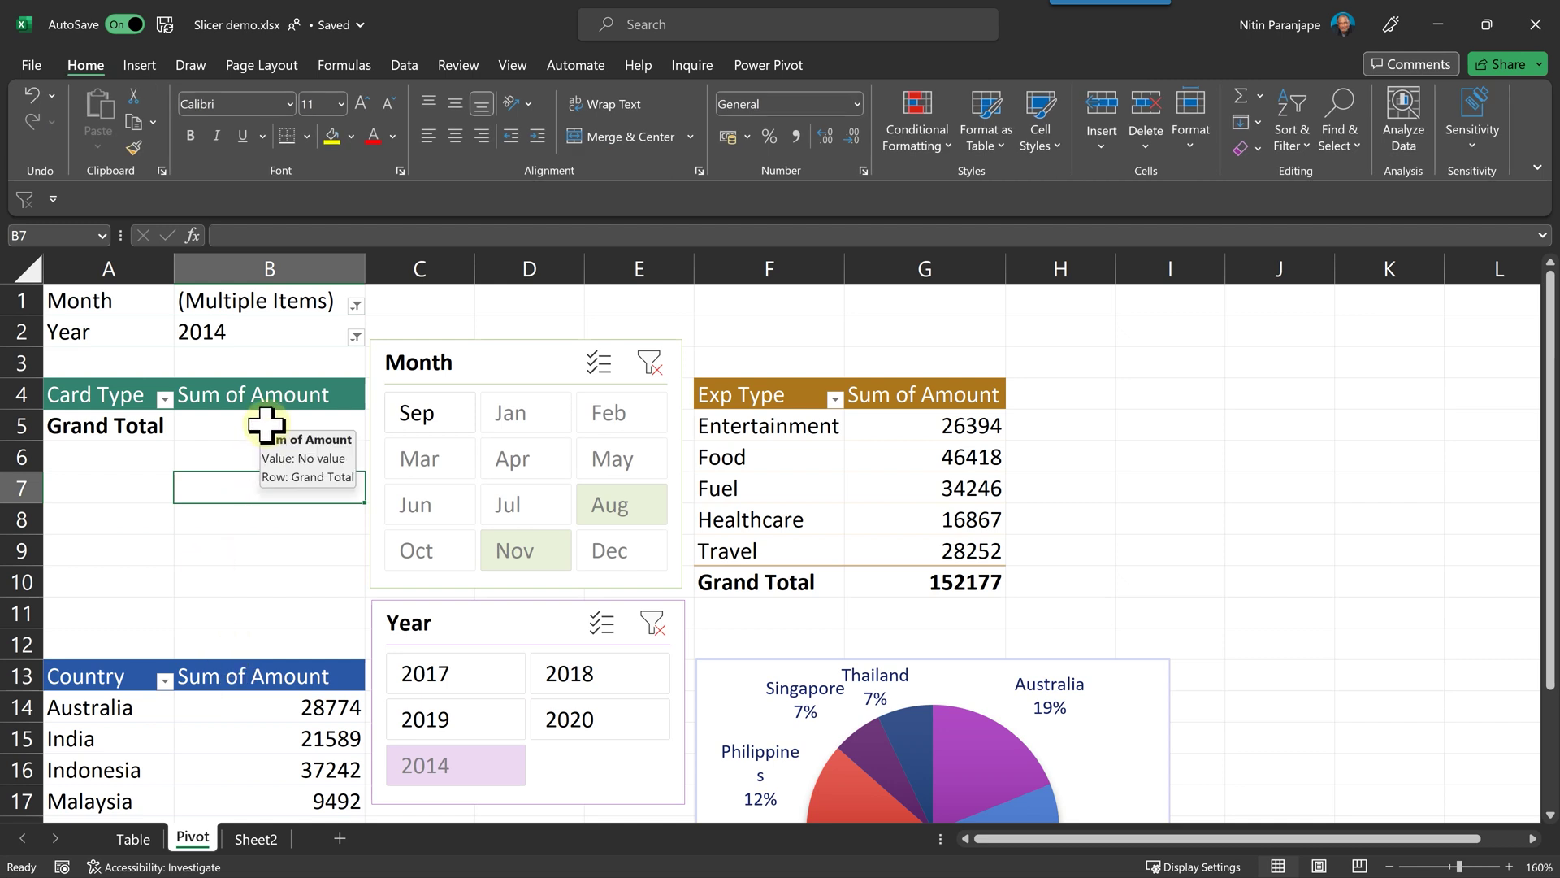
click(651, 622)
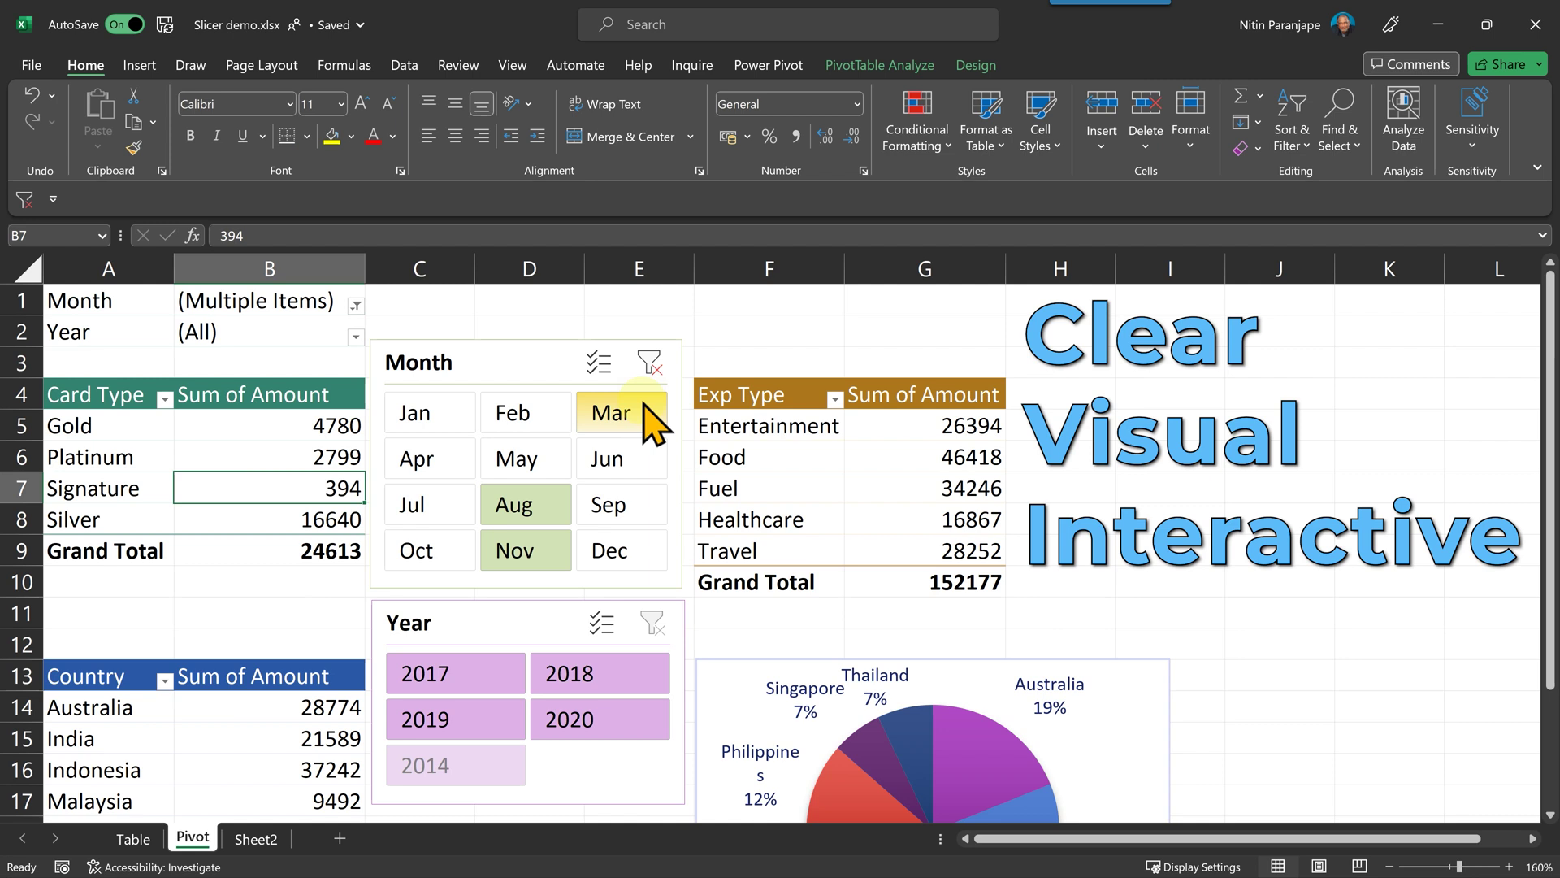
Try Oct and 2014 in the slicers, then clear both so Card Type totals 152177.
click(650, 362)
click(396, 550)
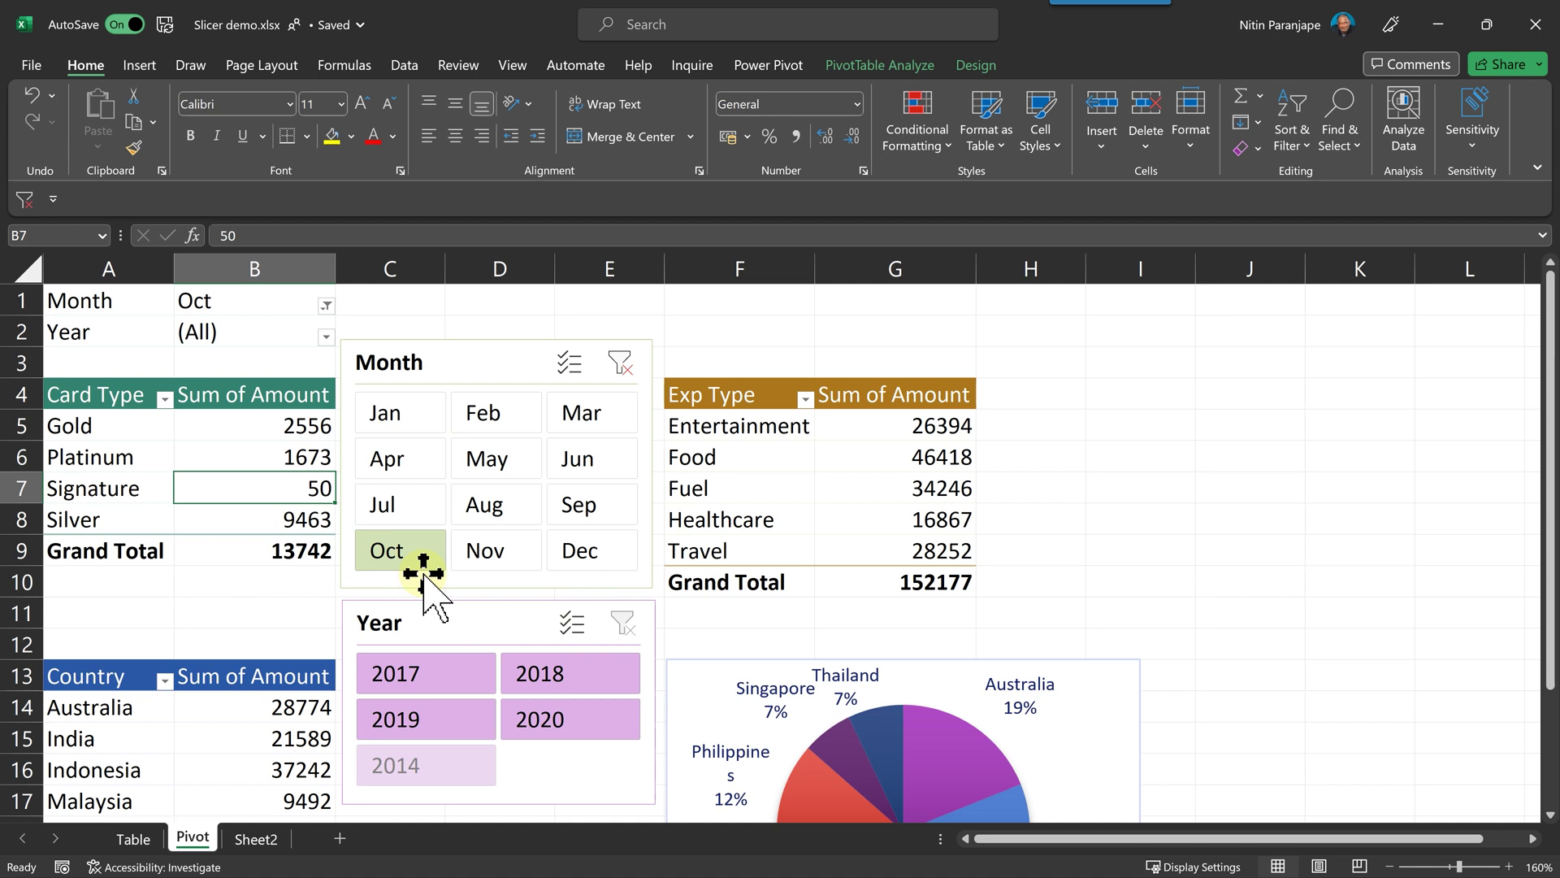
click(619, 363)
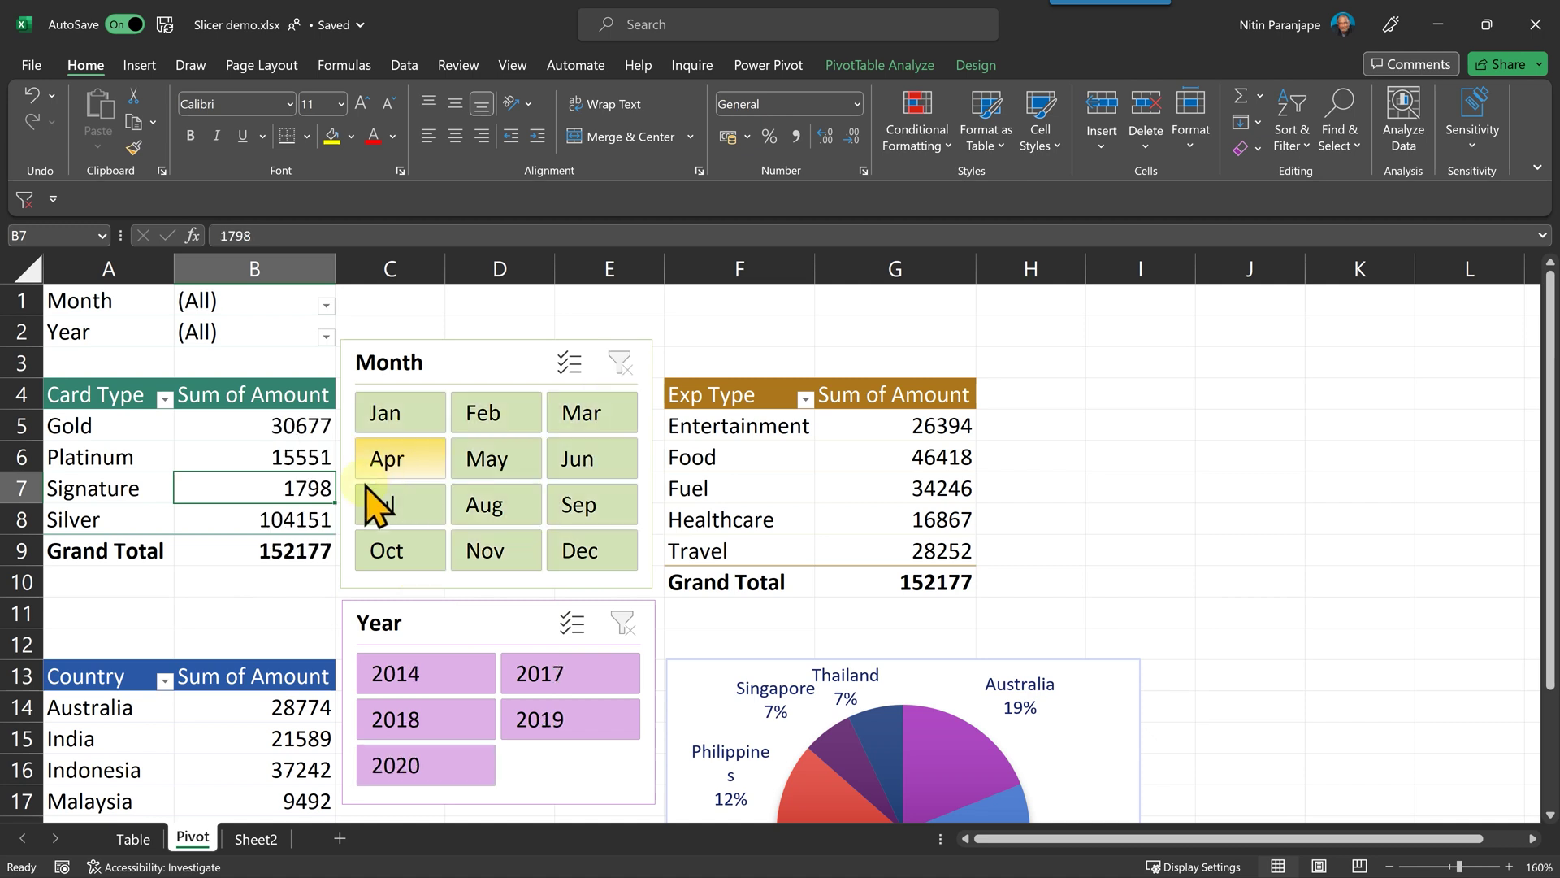
click(387, 683)
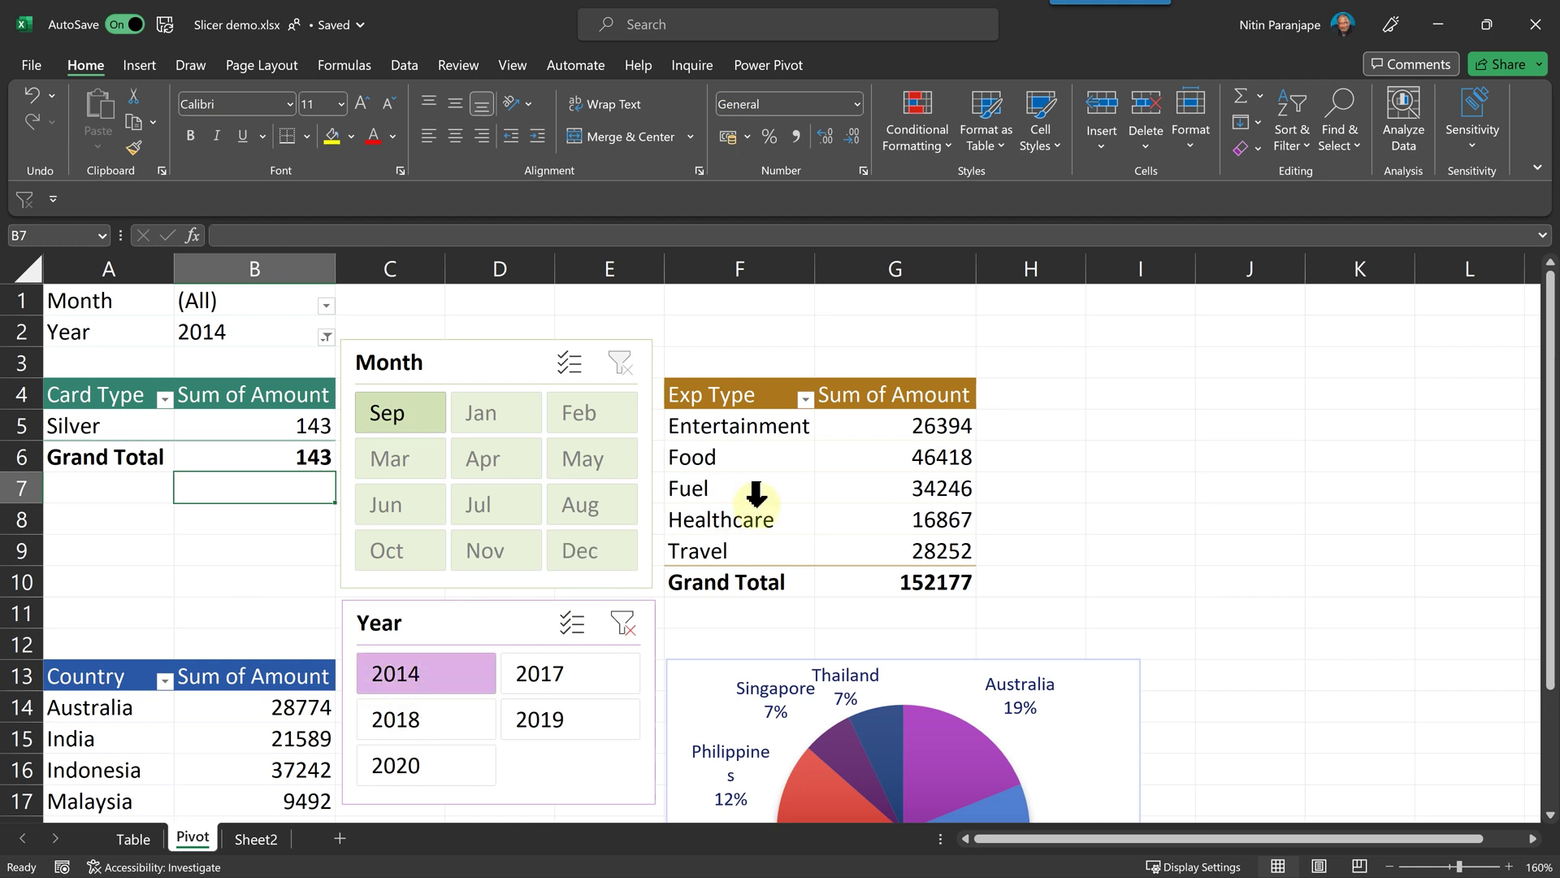
click(621, 625)
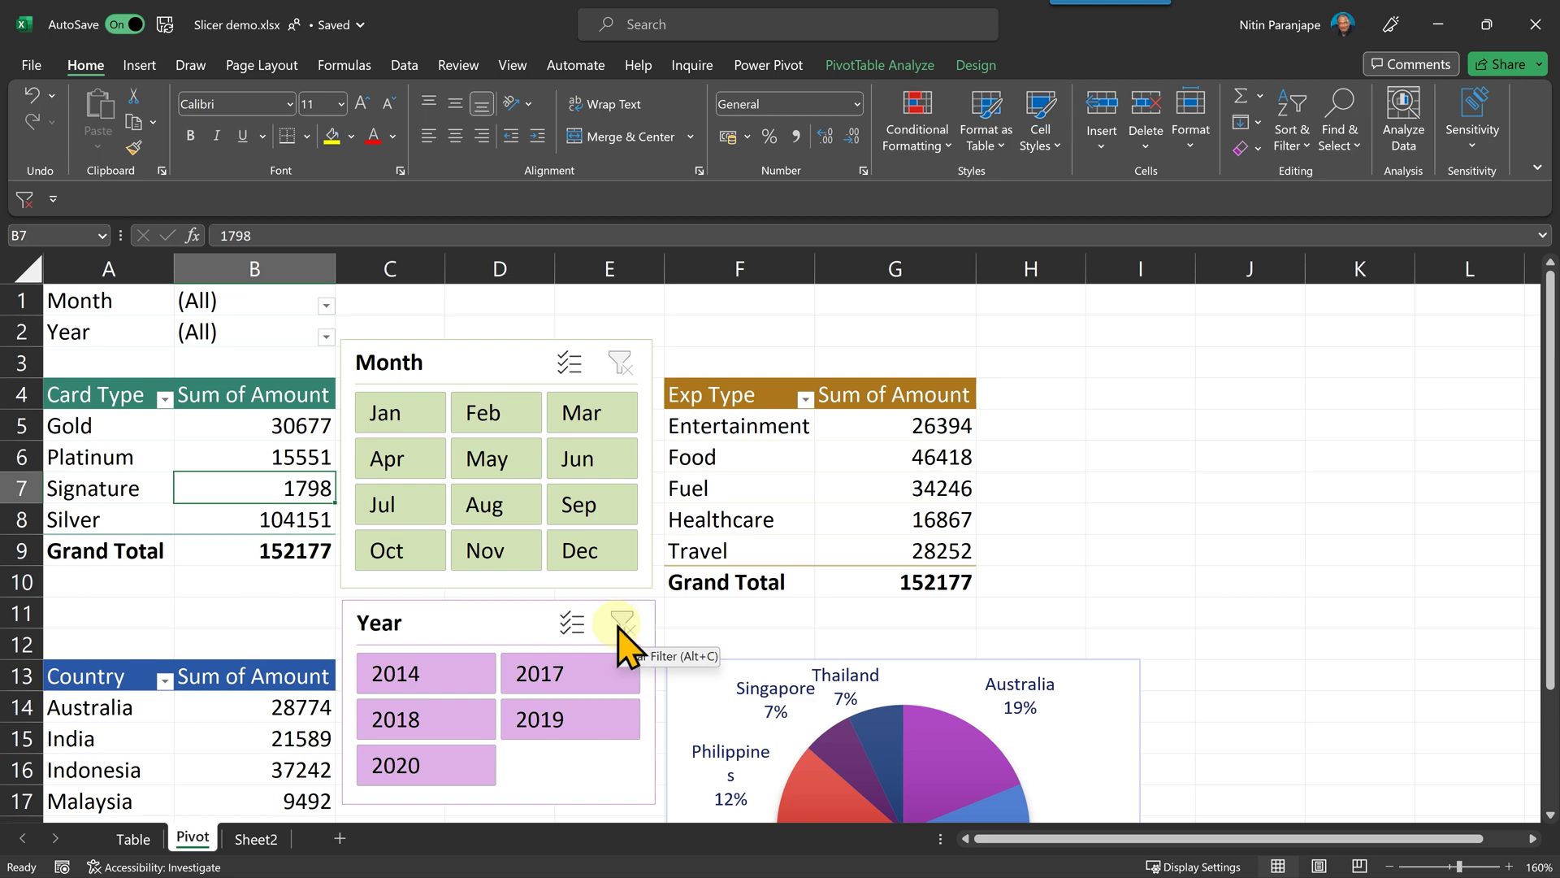
click(261, 840)
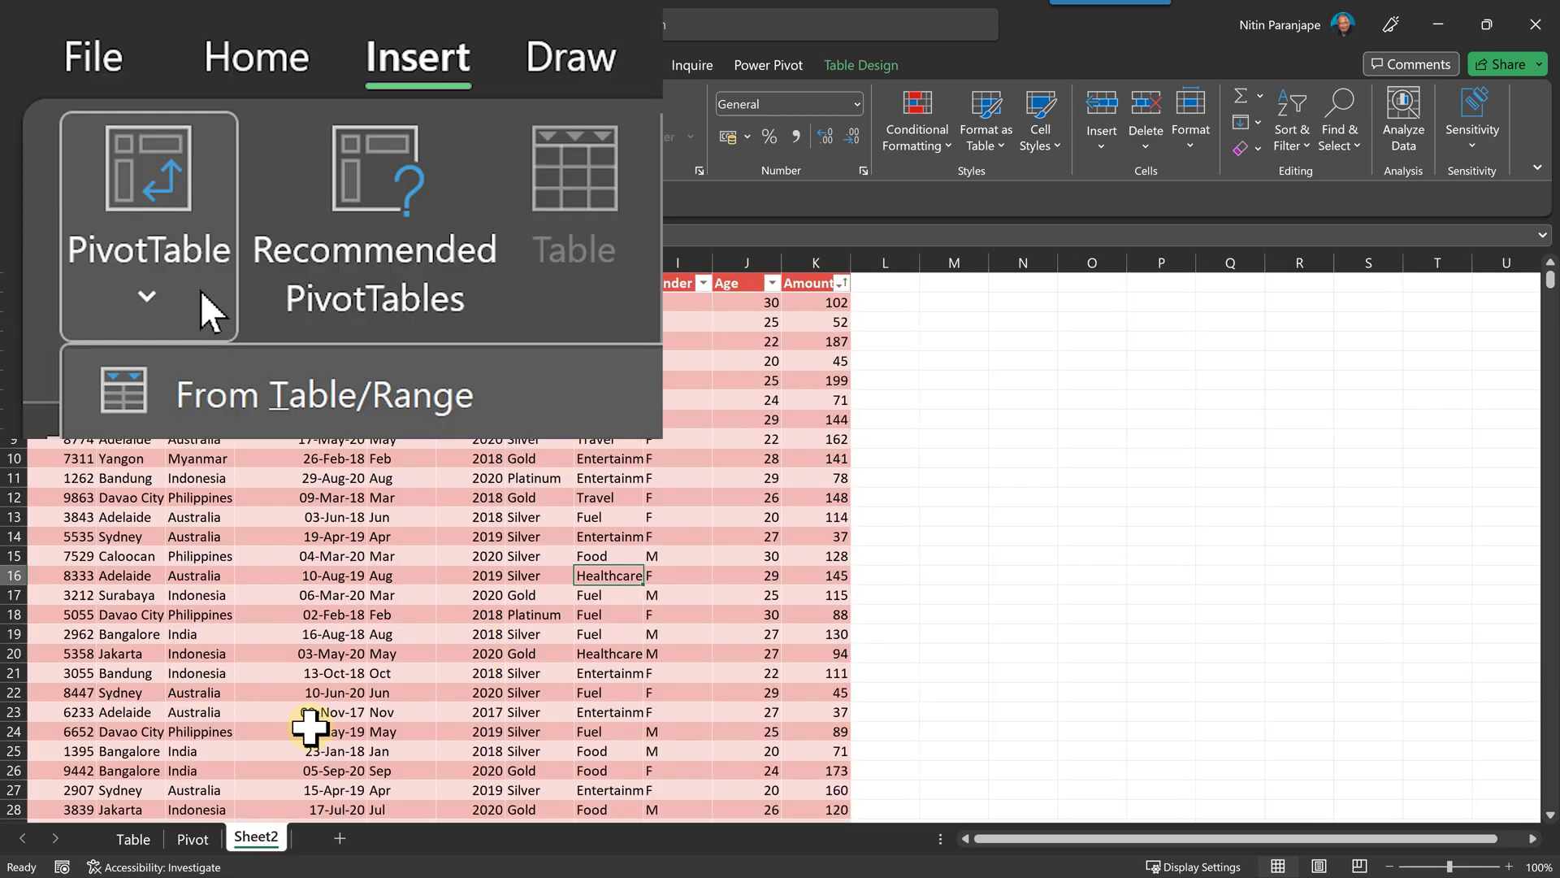
click(193, 839)
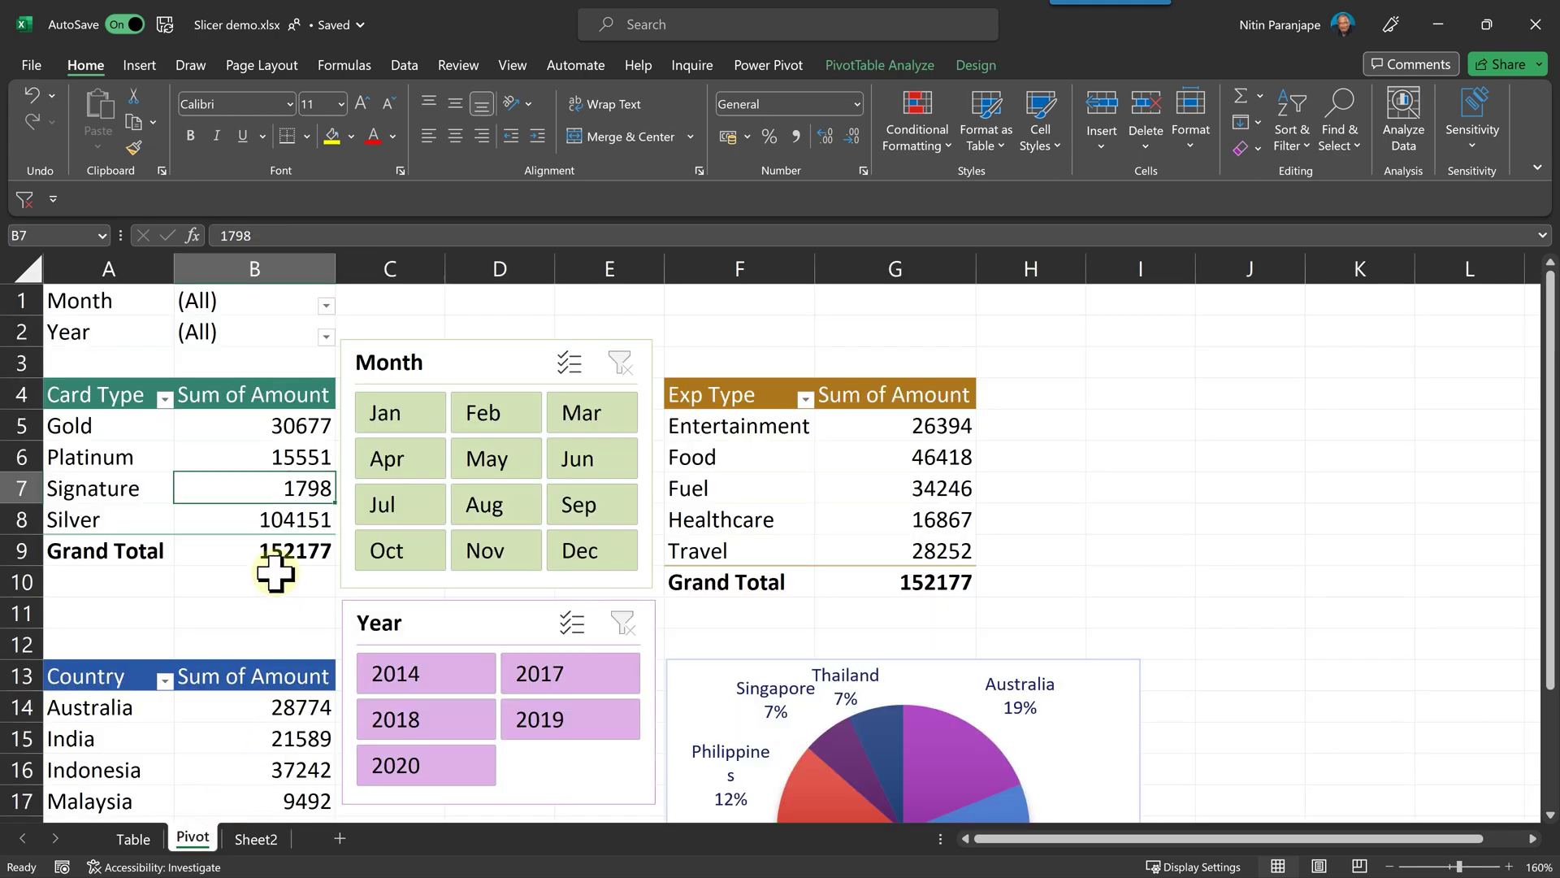
click(271, 524)
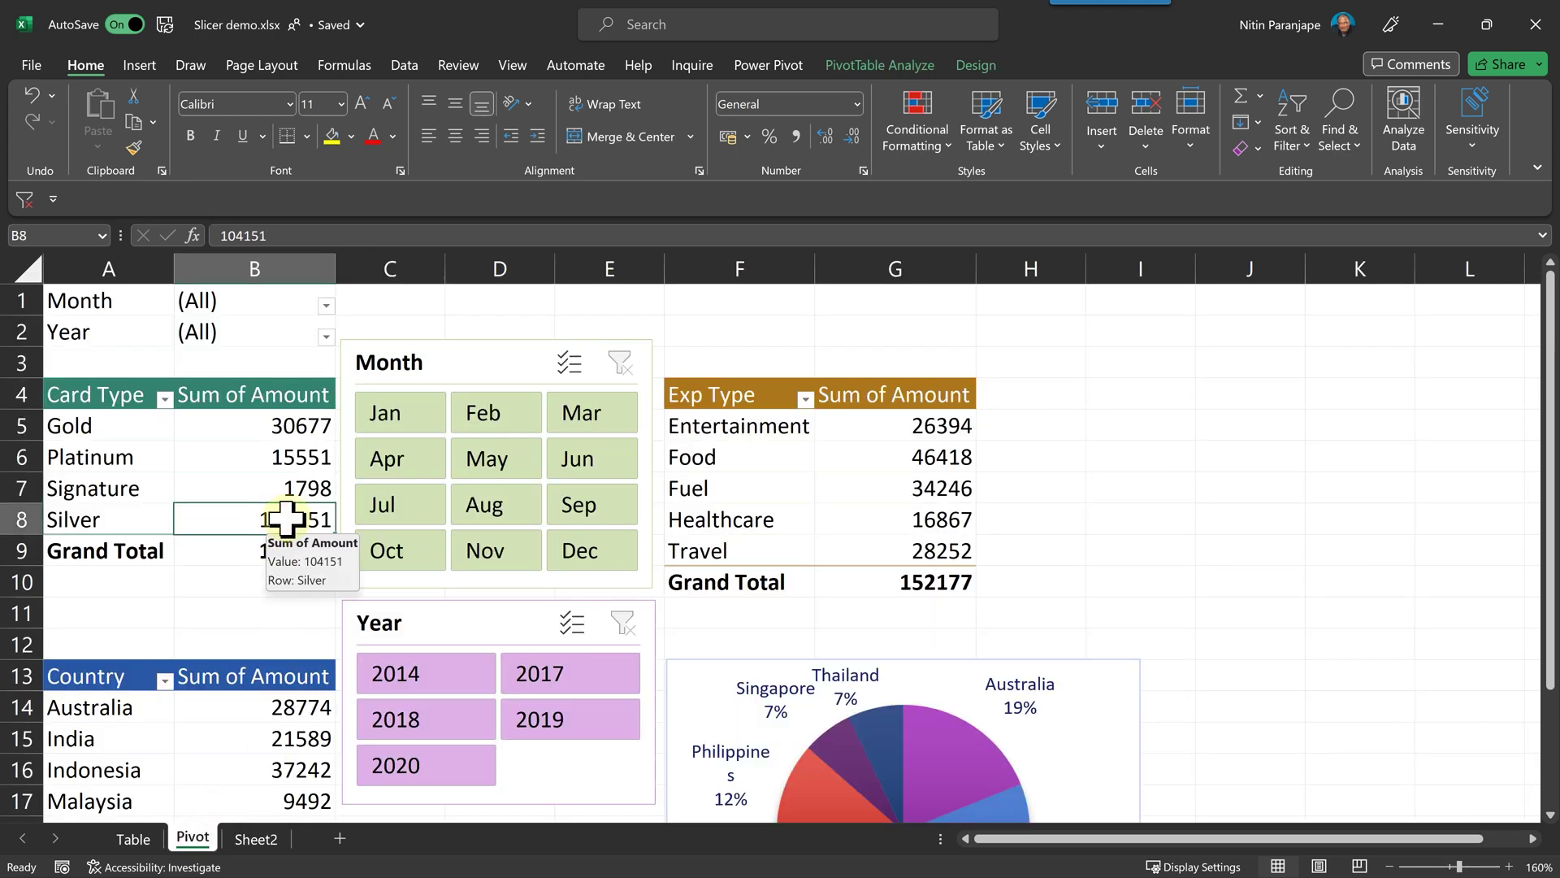
click(759, 522)
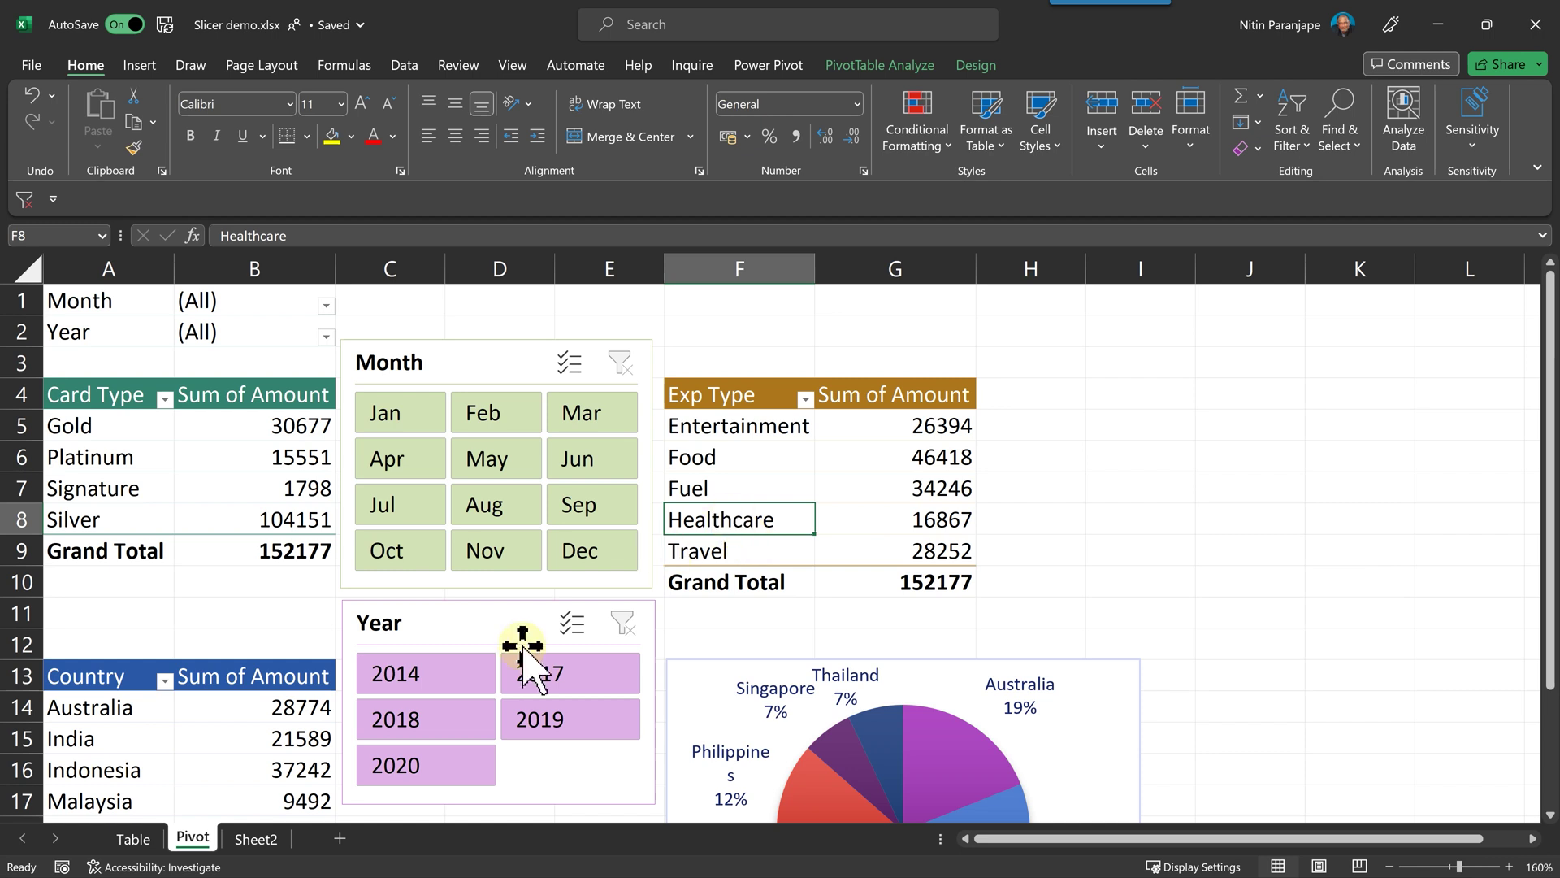
click(274, 836)
click(393, 654)
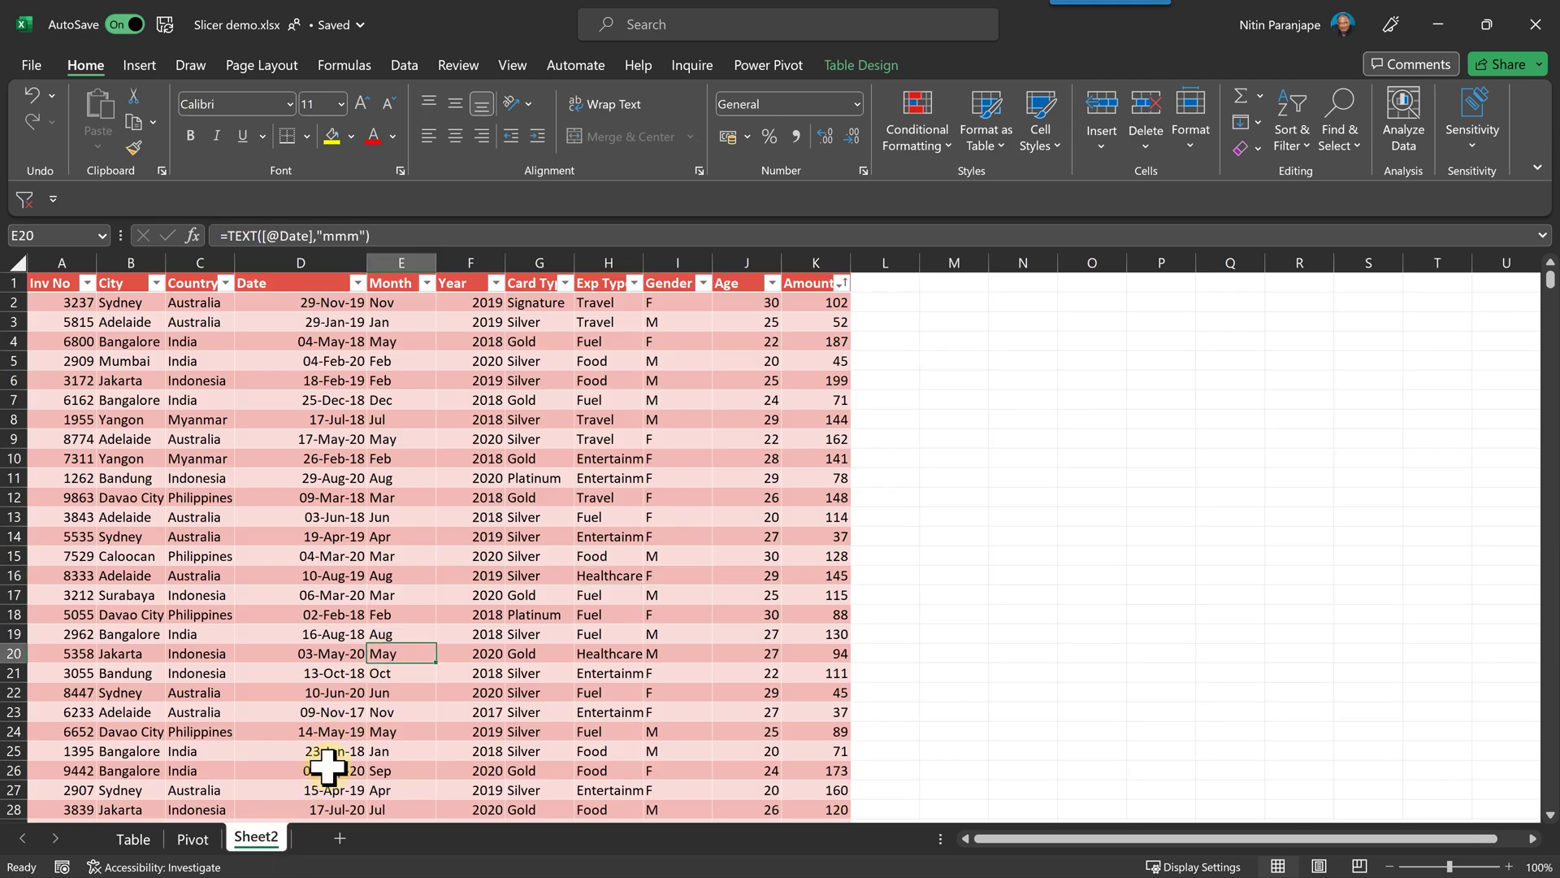
click(193, 837)
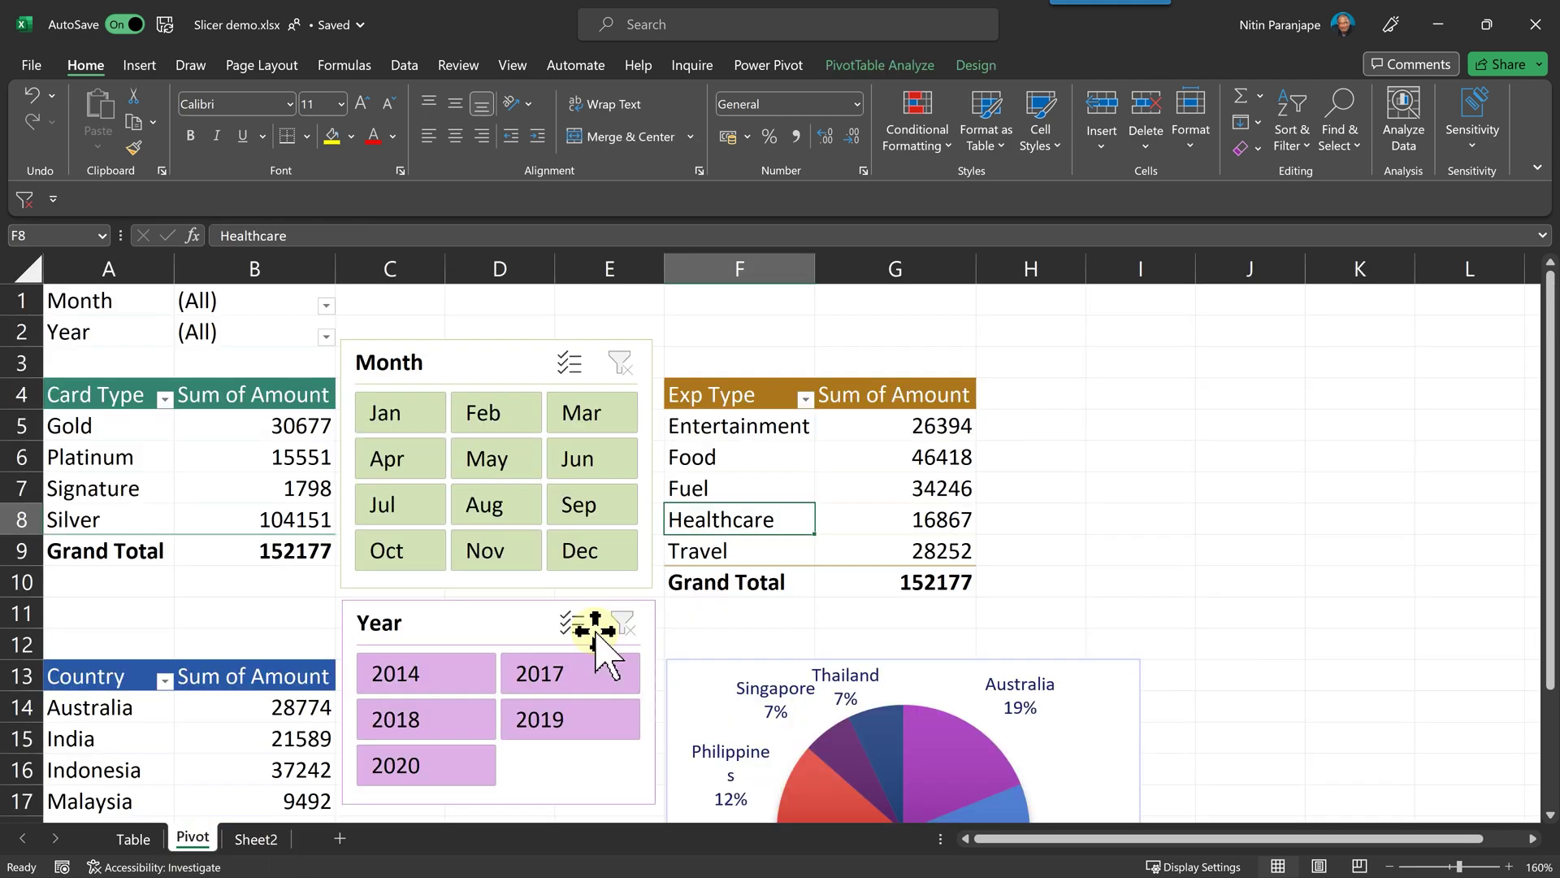
click(476, 413)
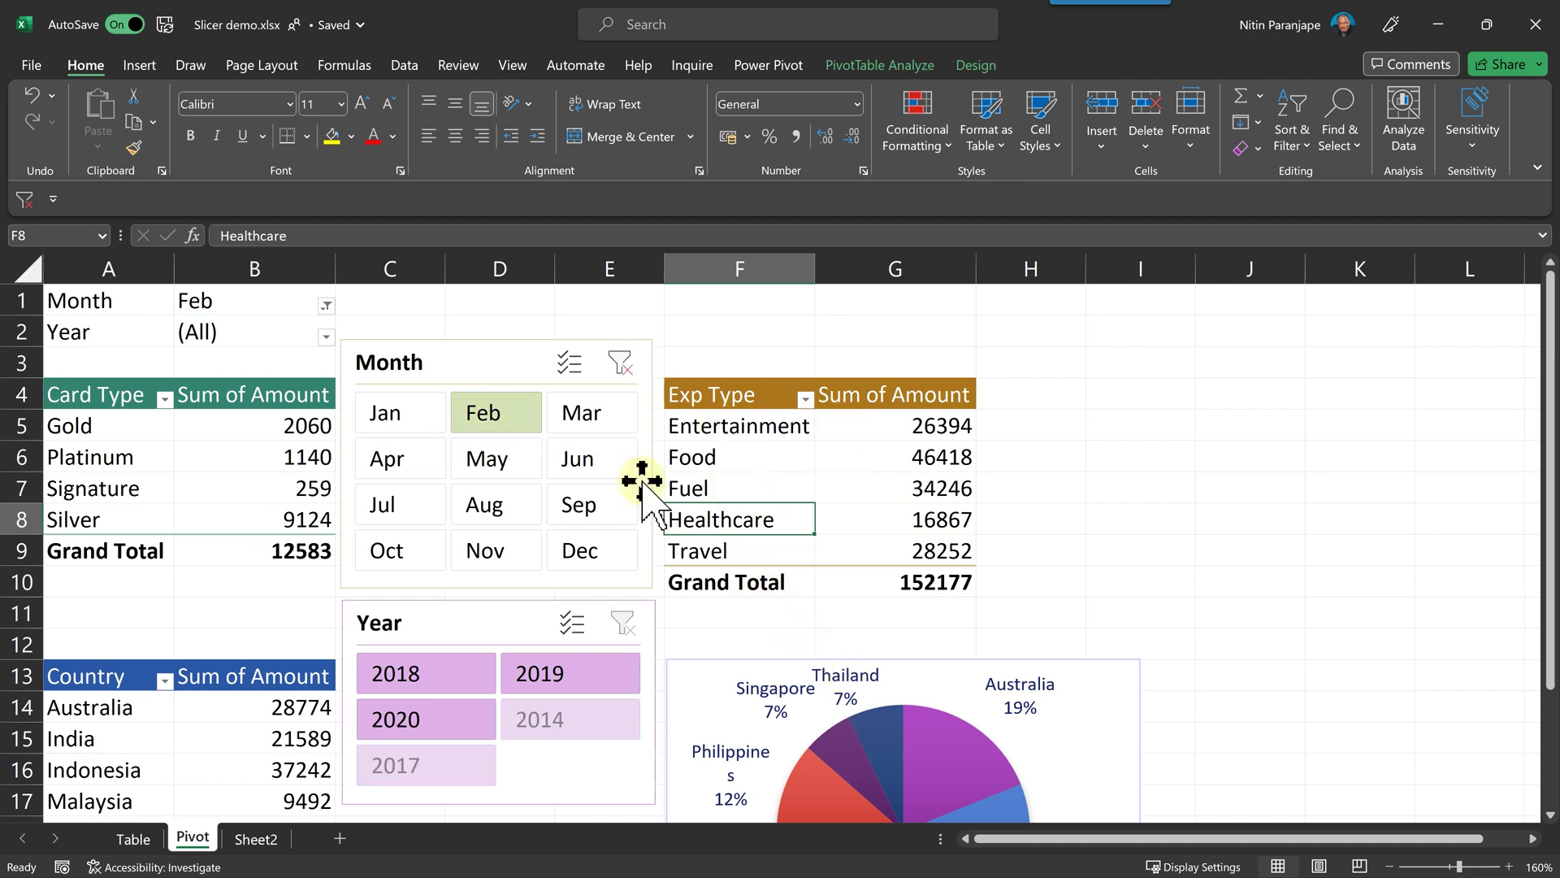
click(510, 431)
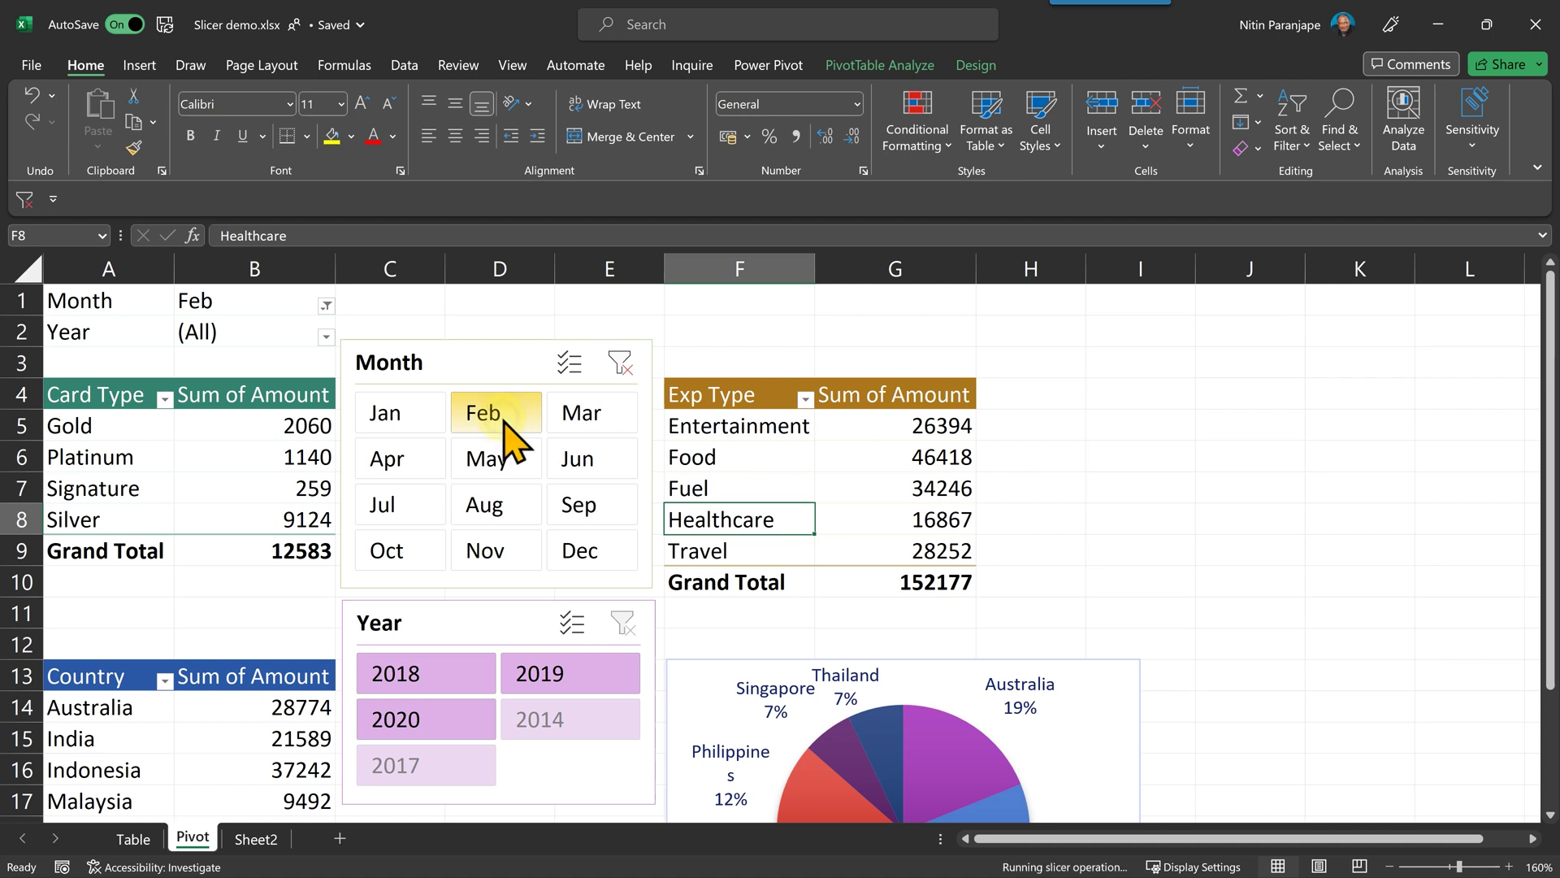
click(619, 360)
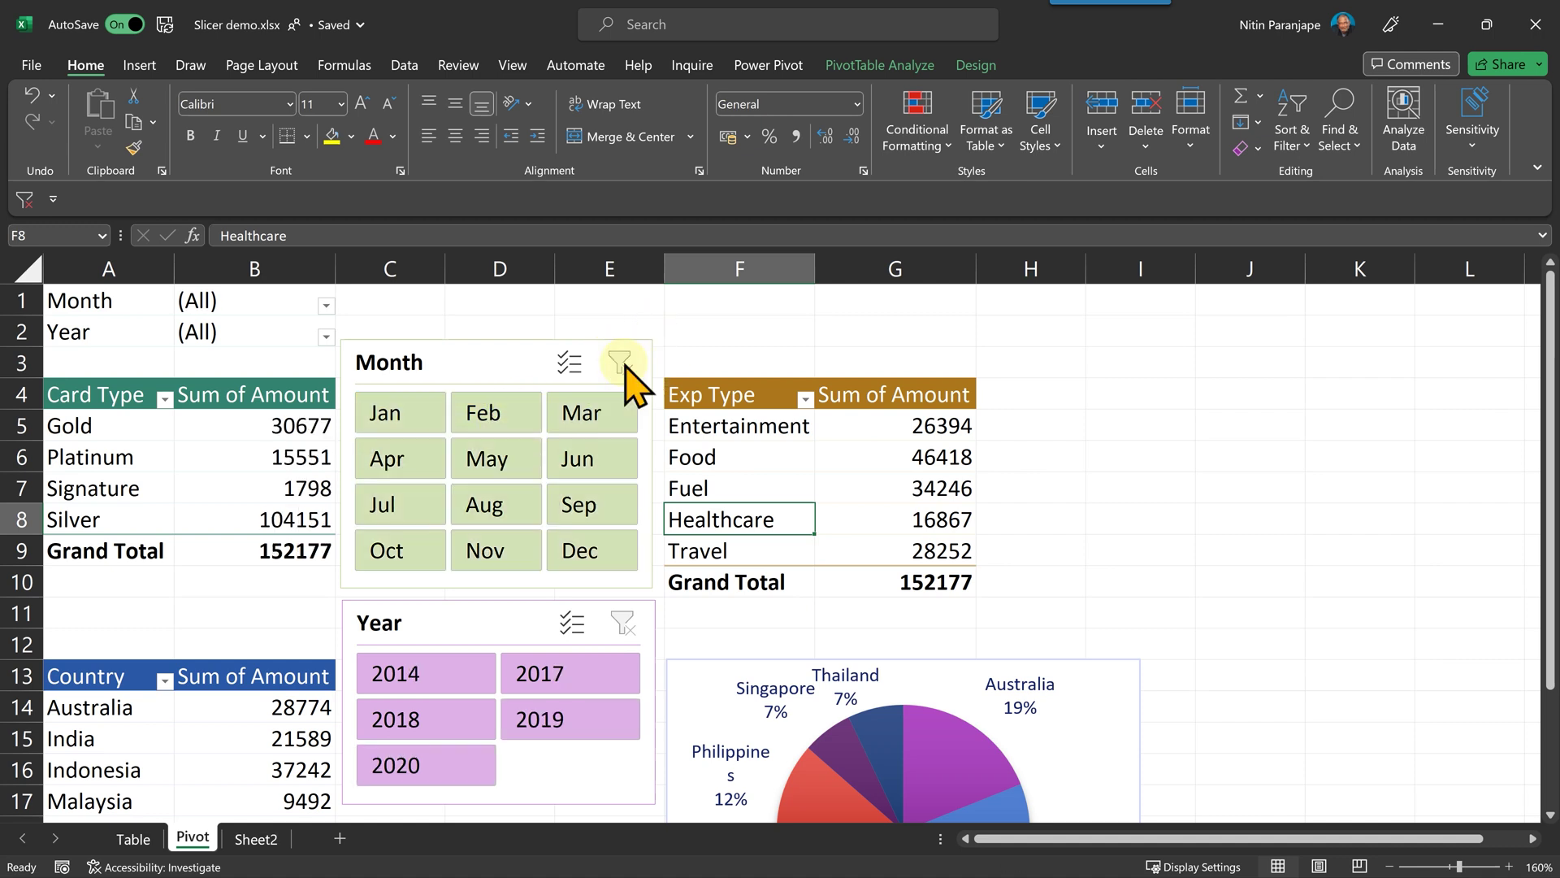
click(510, 363)
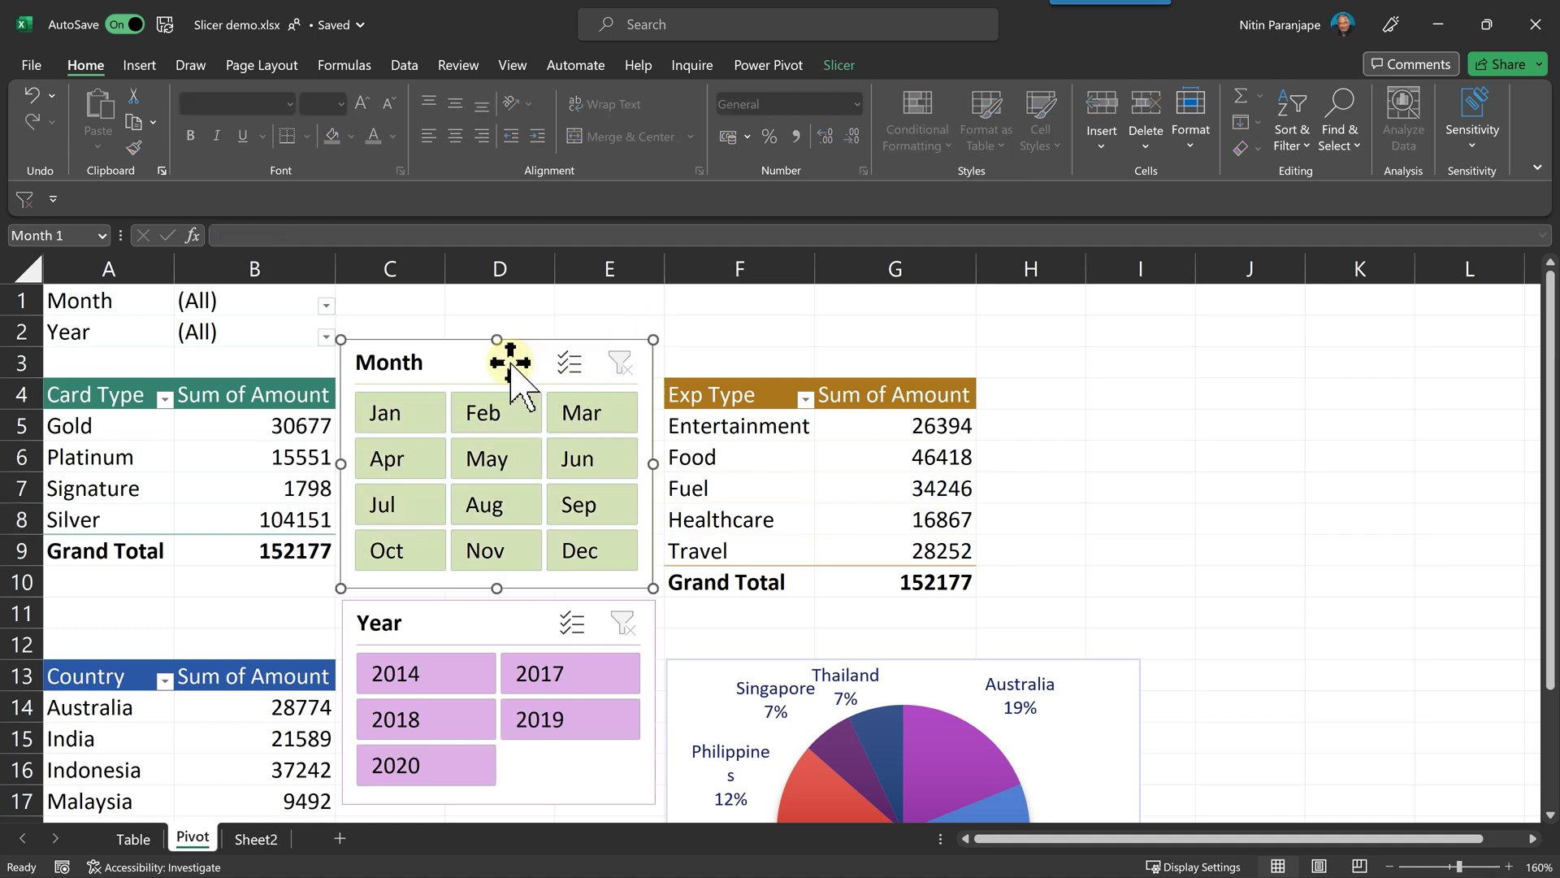
Compare the Table sheet's Month slicer options, then return to the Pivot sheet.
click(837, 68)
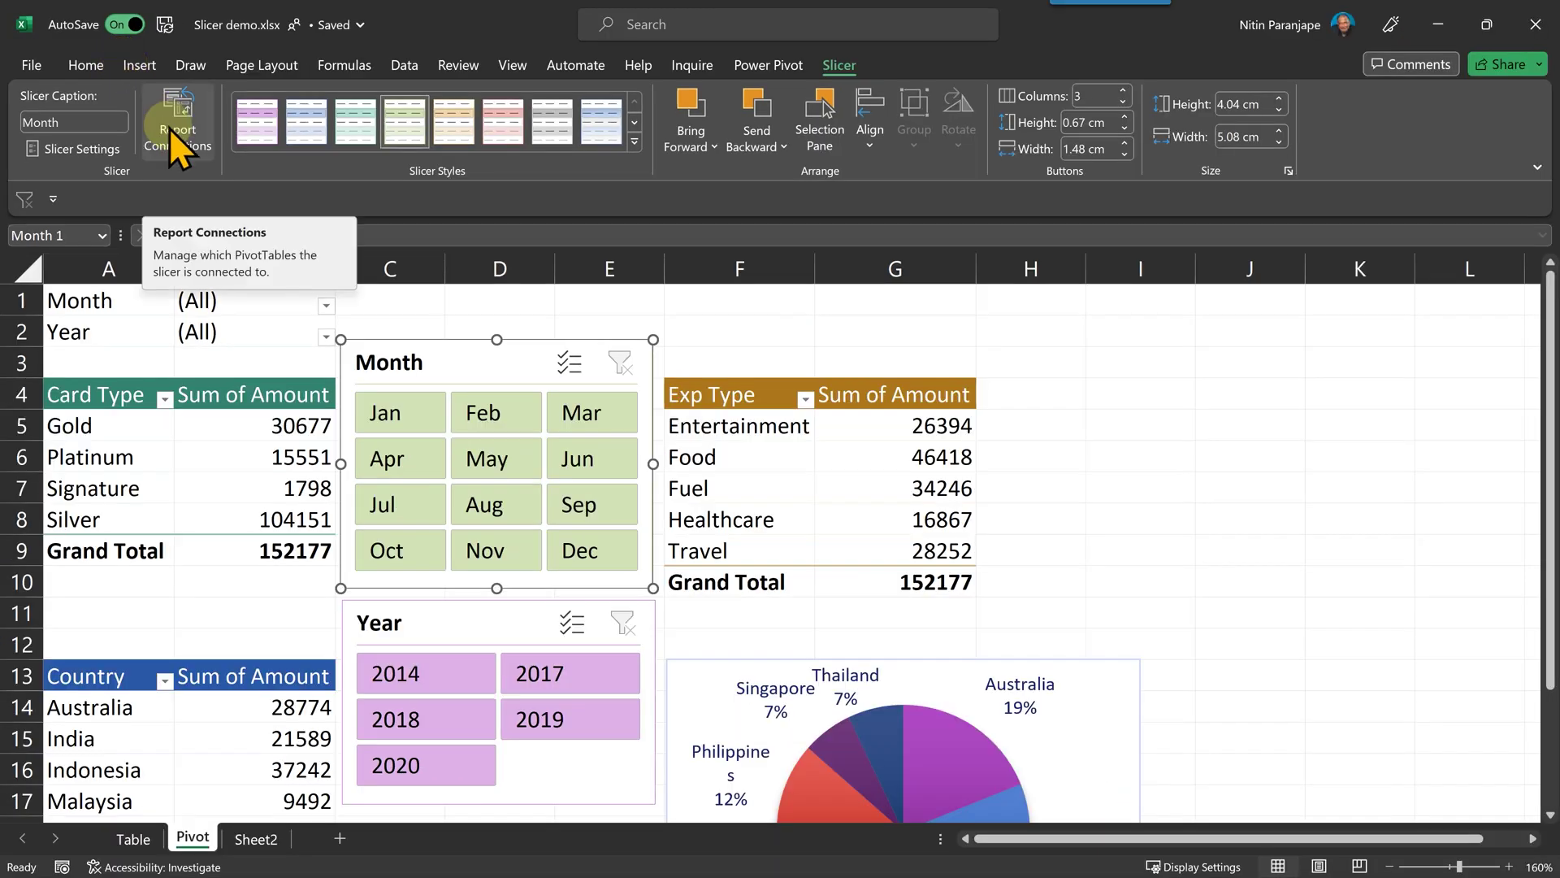
click(134, 838)
click(1140, 344)
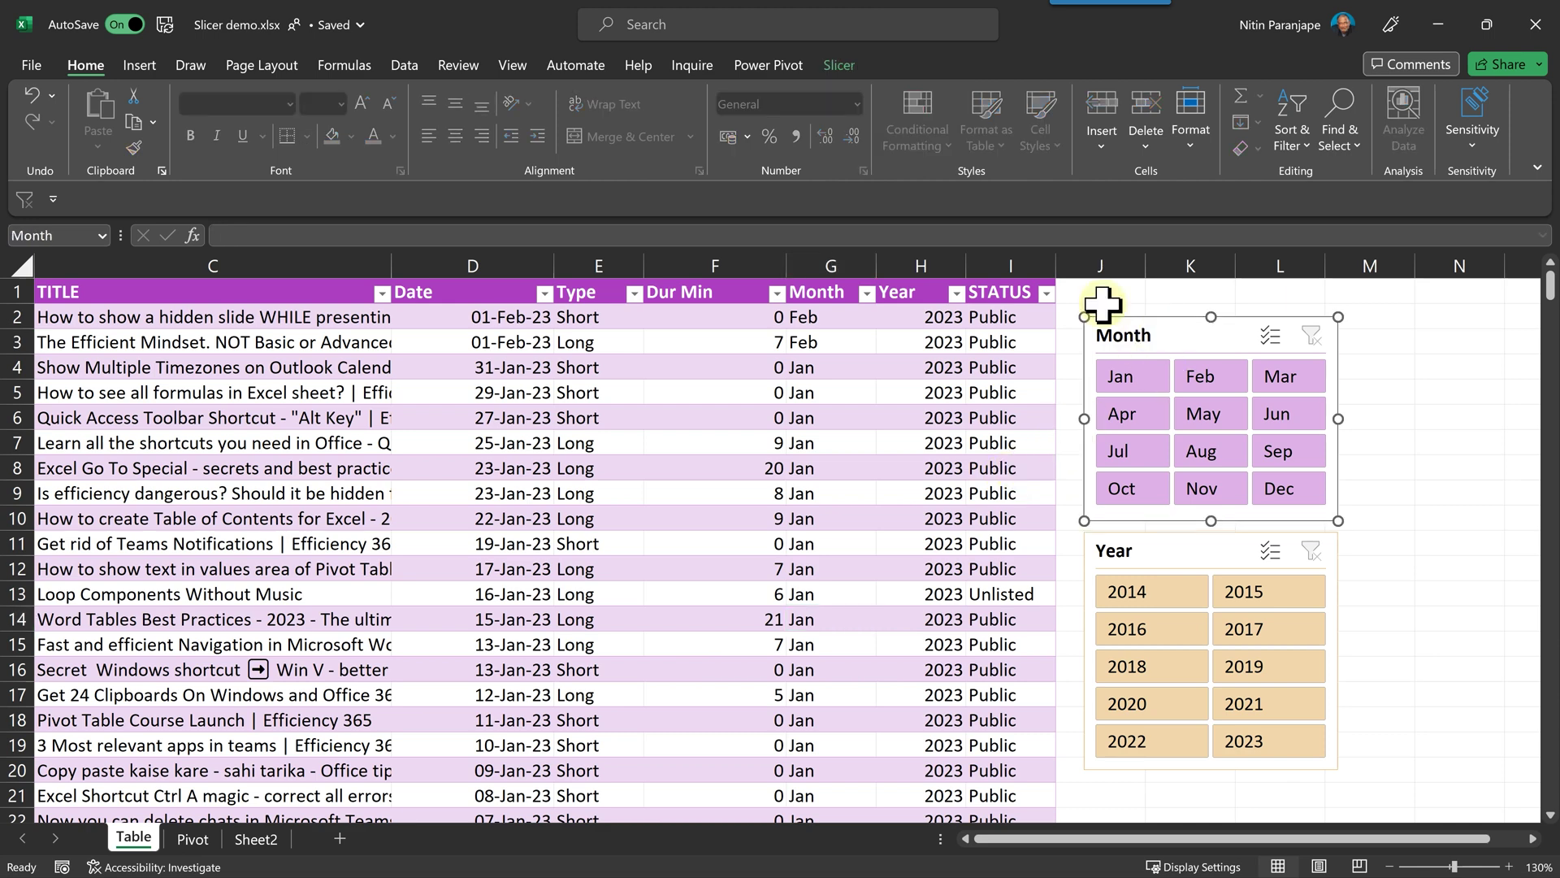
click(837, 65)
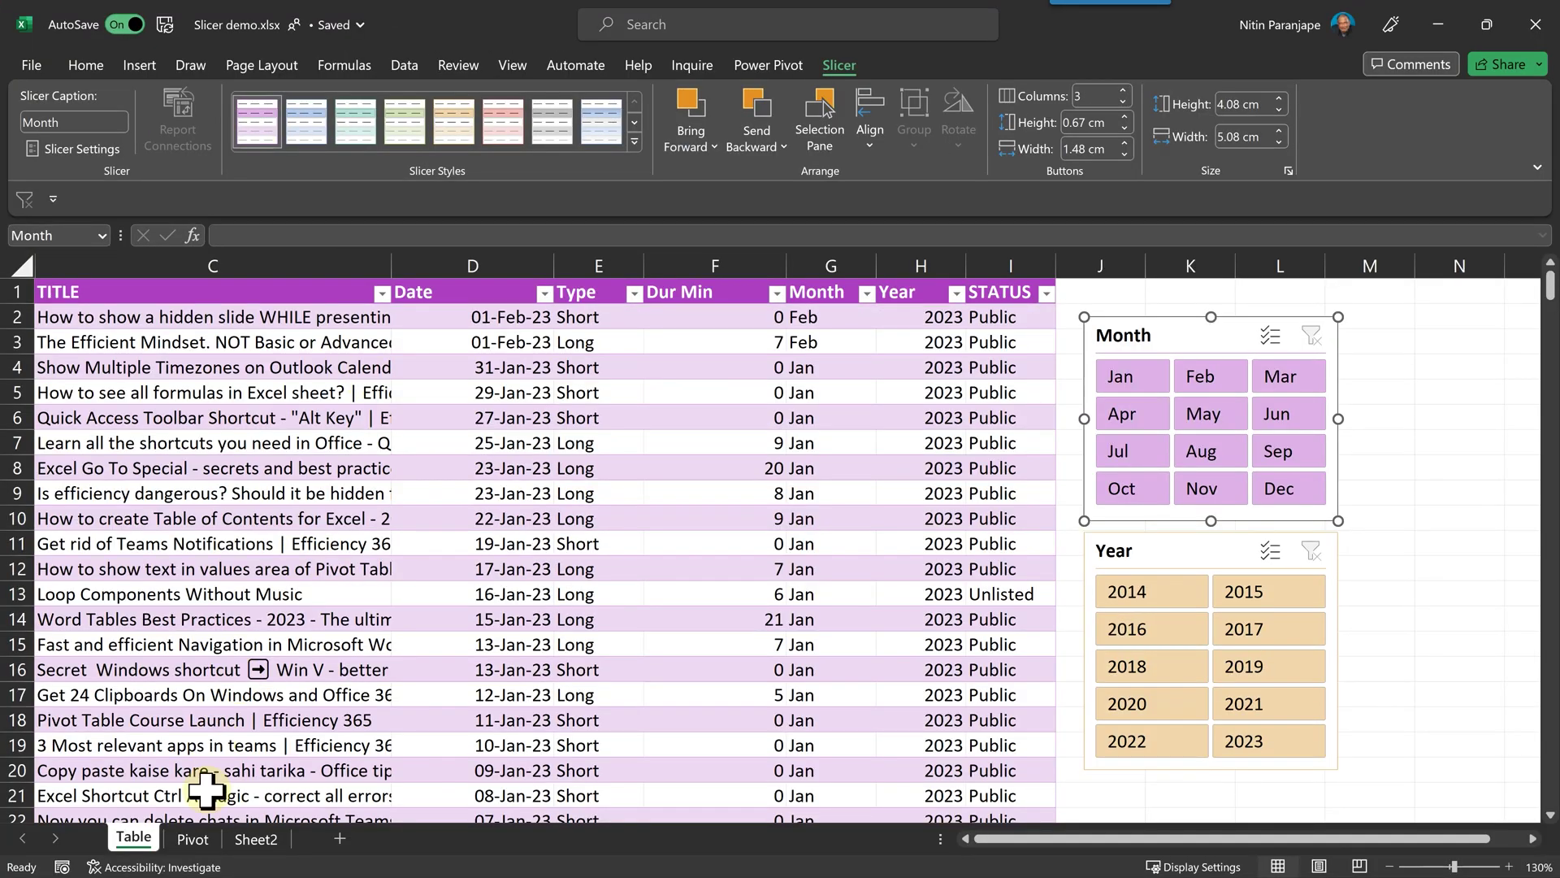
click(195, 838)
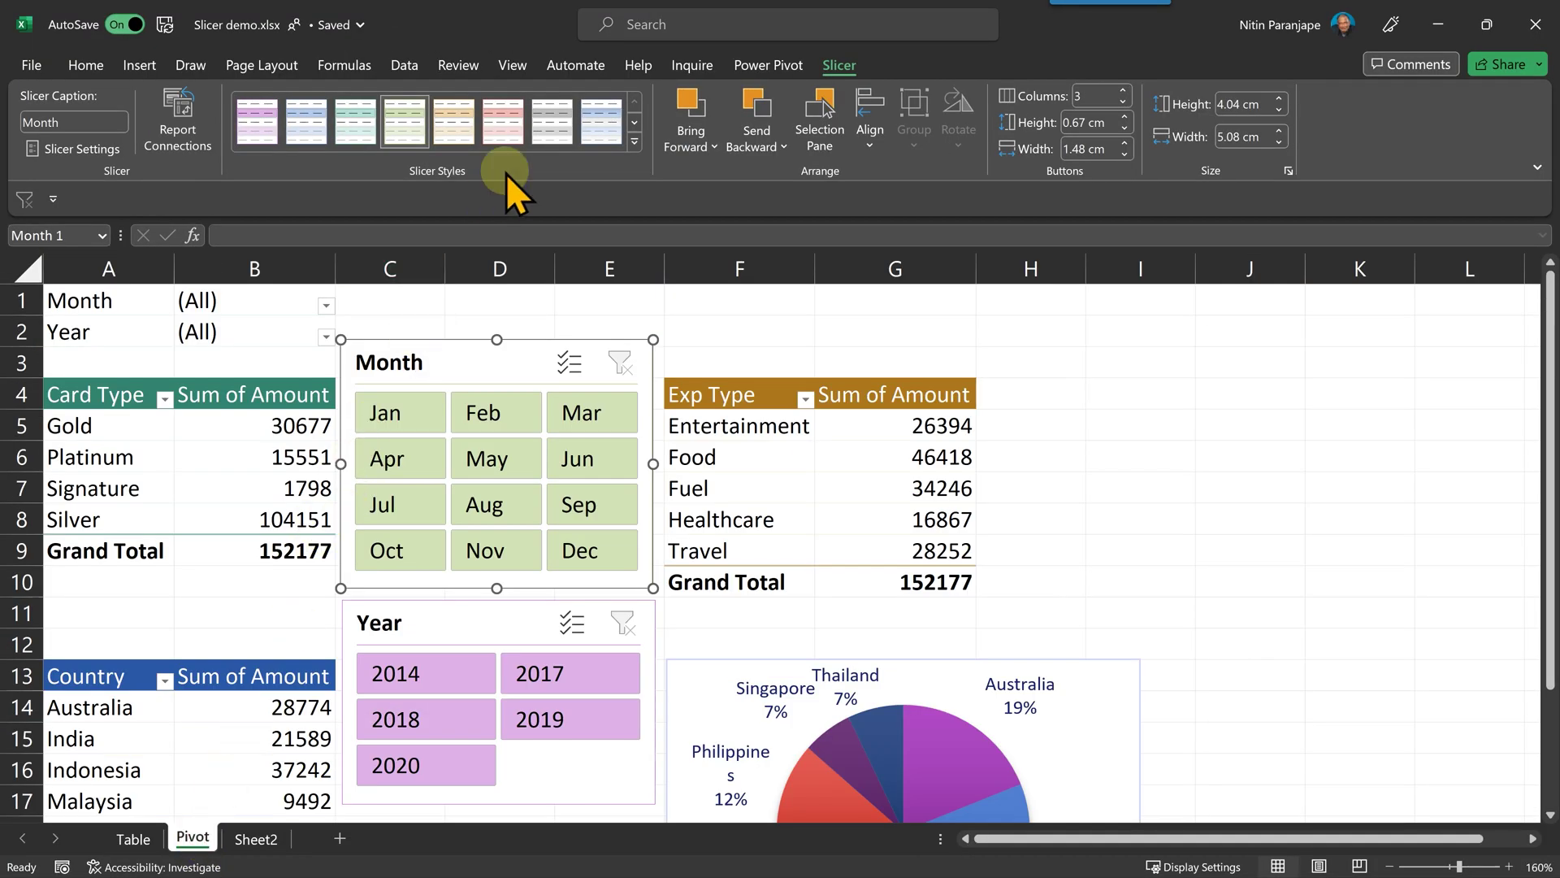
click(168, 127)
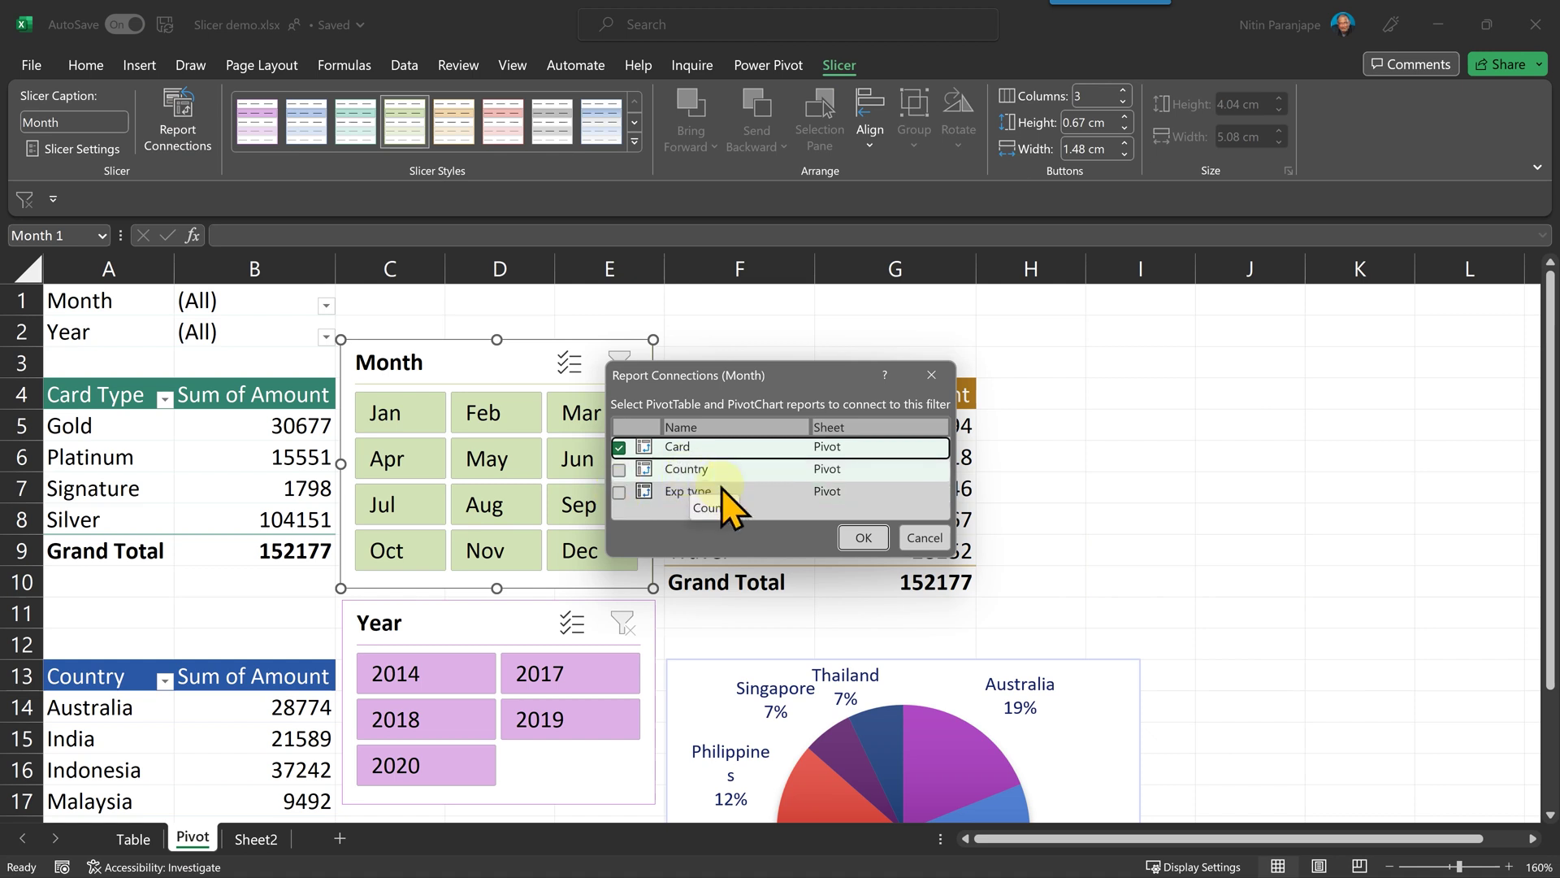
click(923, 538)
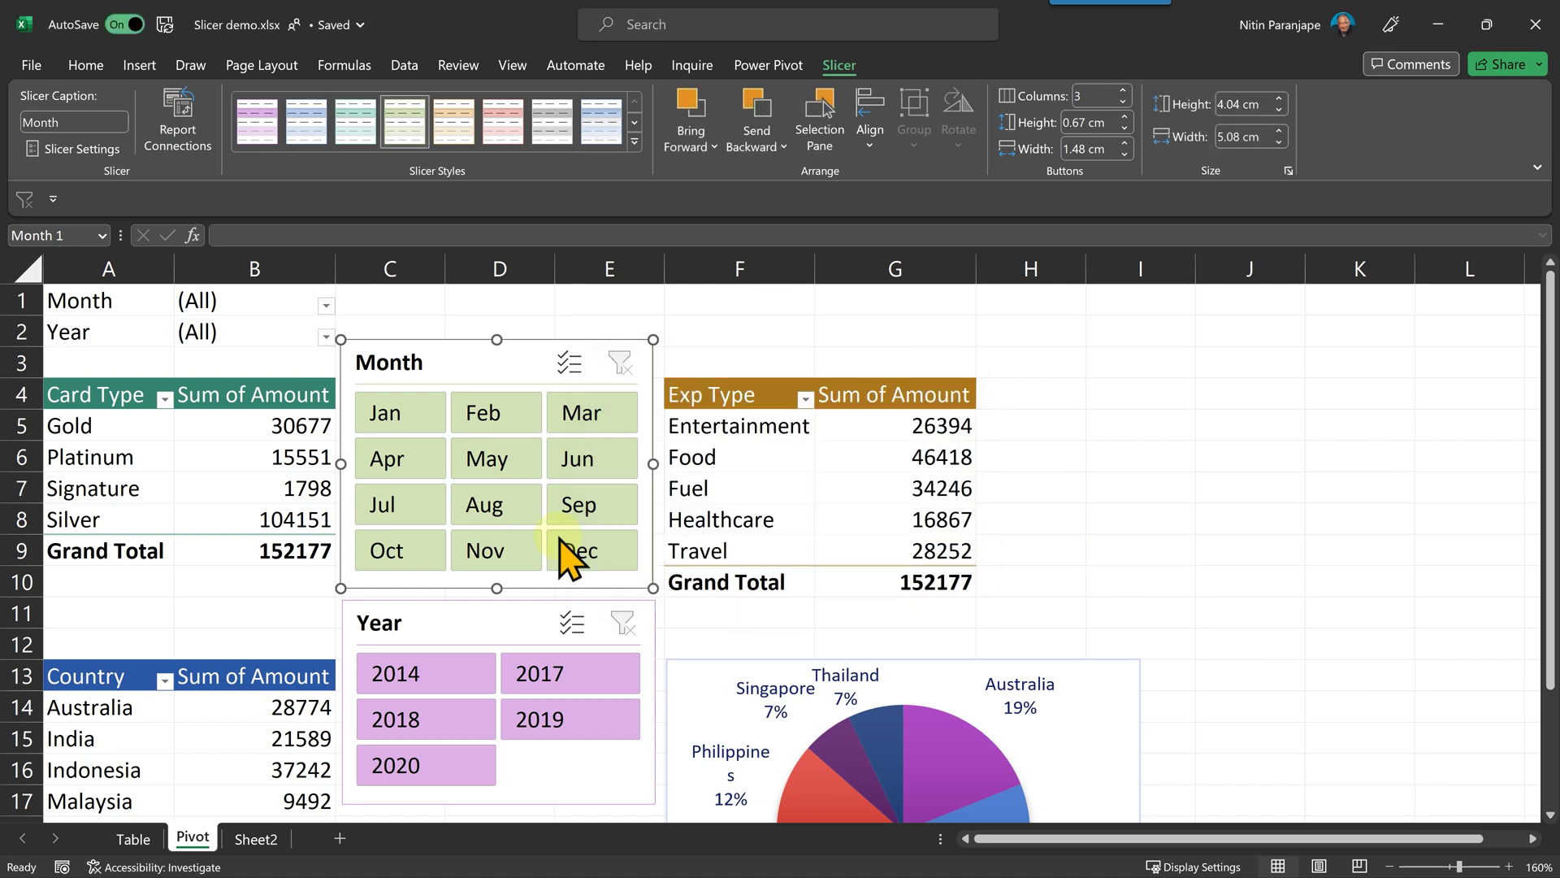
click(226, 492)
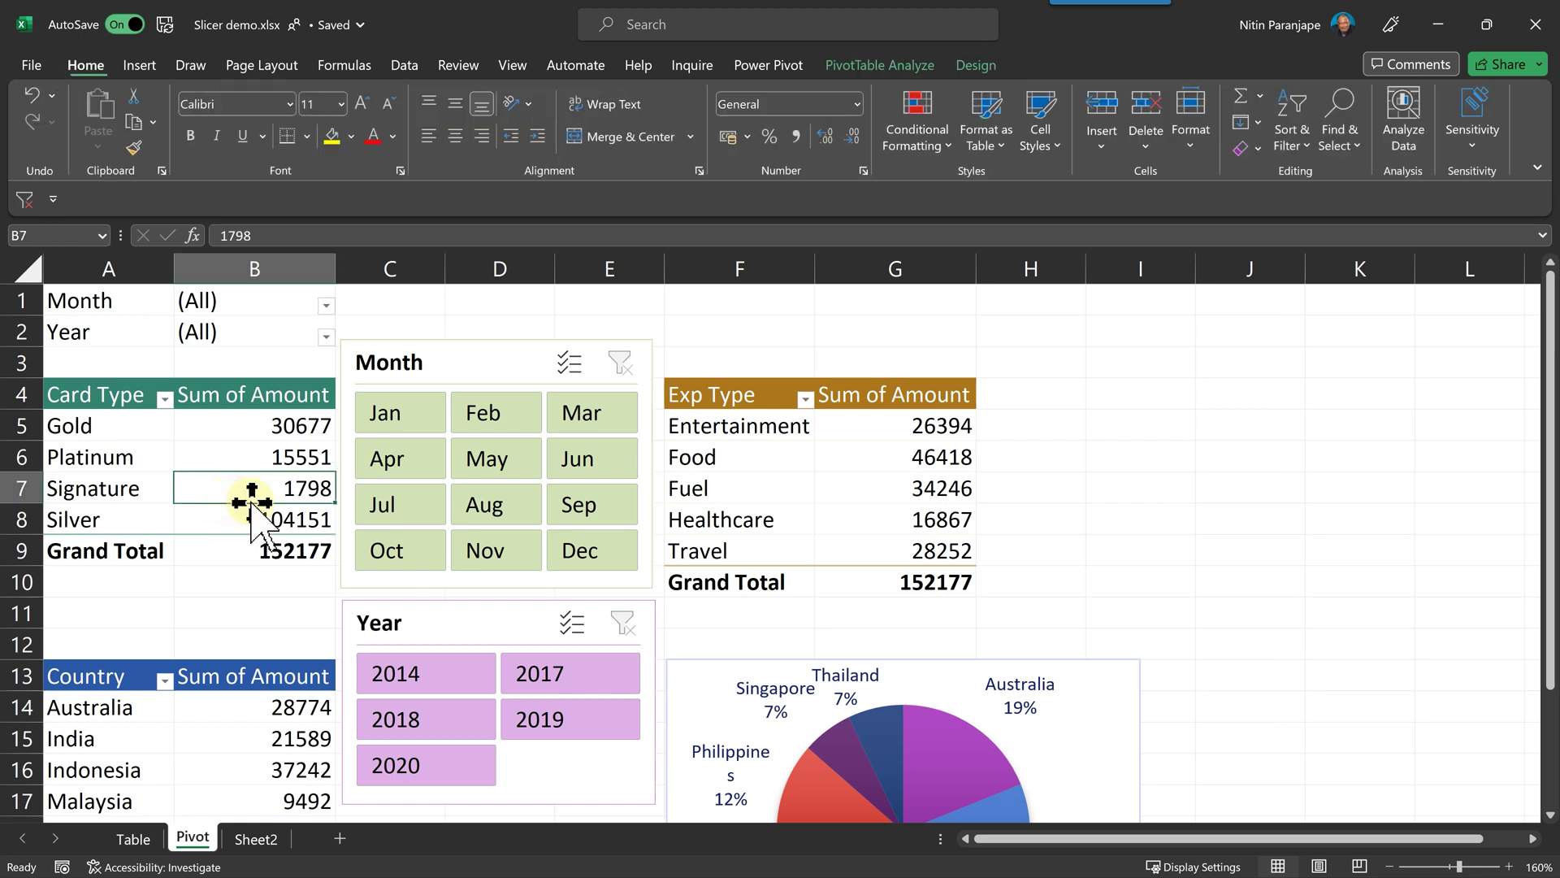
click(855, 76)
click(65, 120)
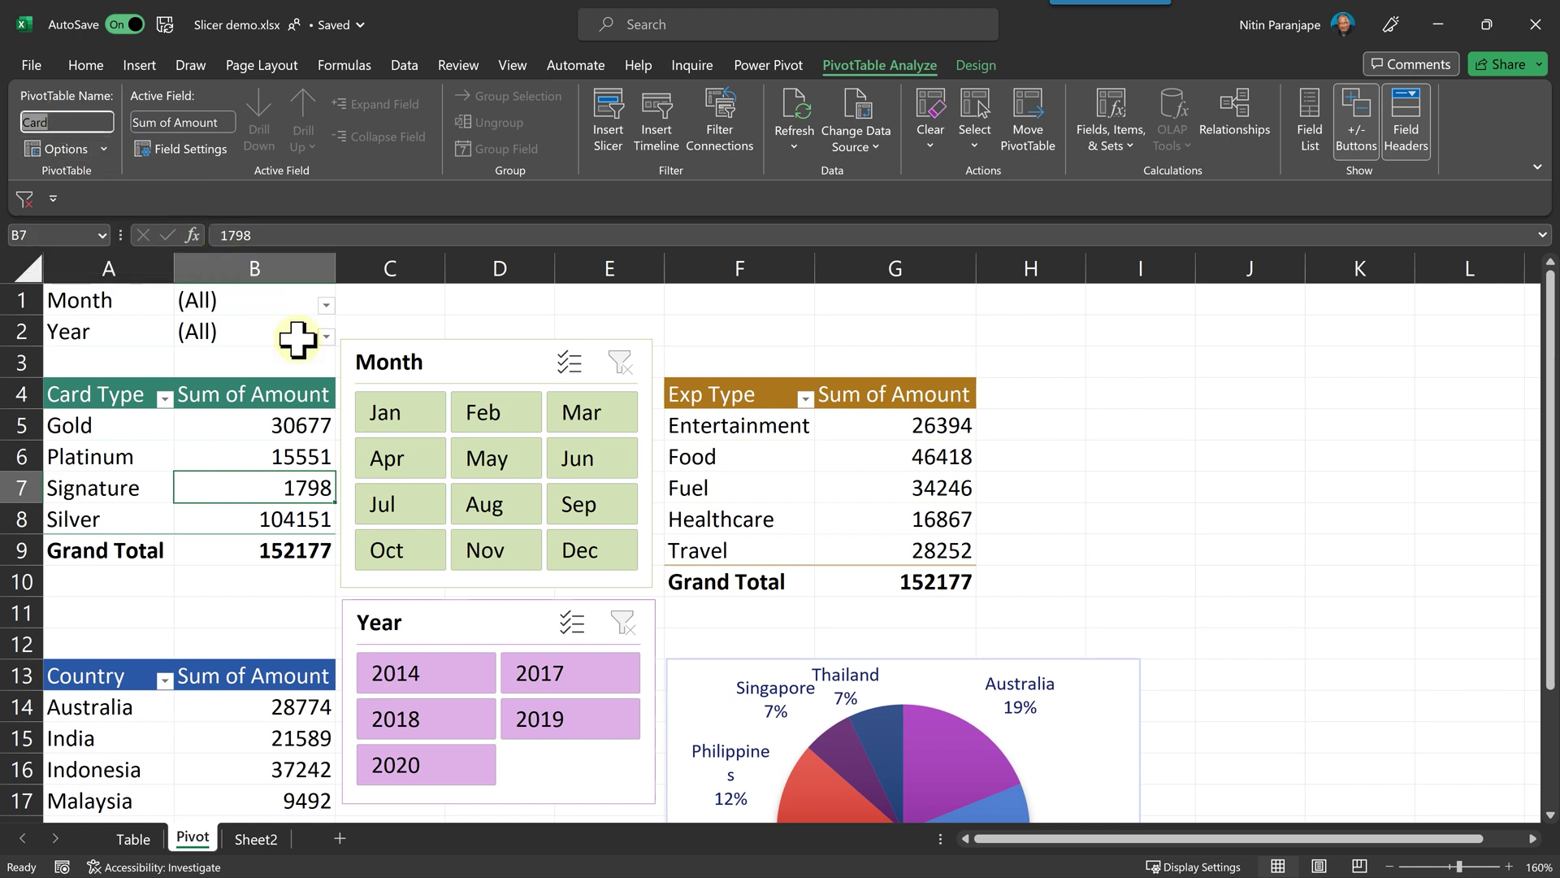
Connect the Month slicer to the Country and Exp type pivots as well as Card.
click(466, 371)
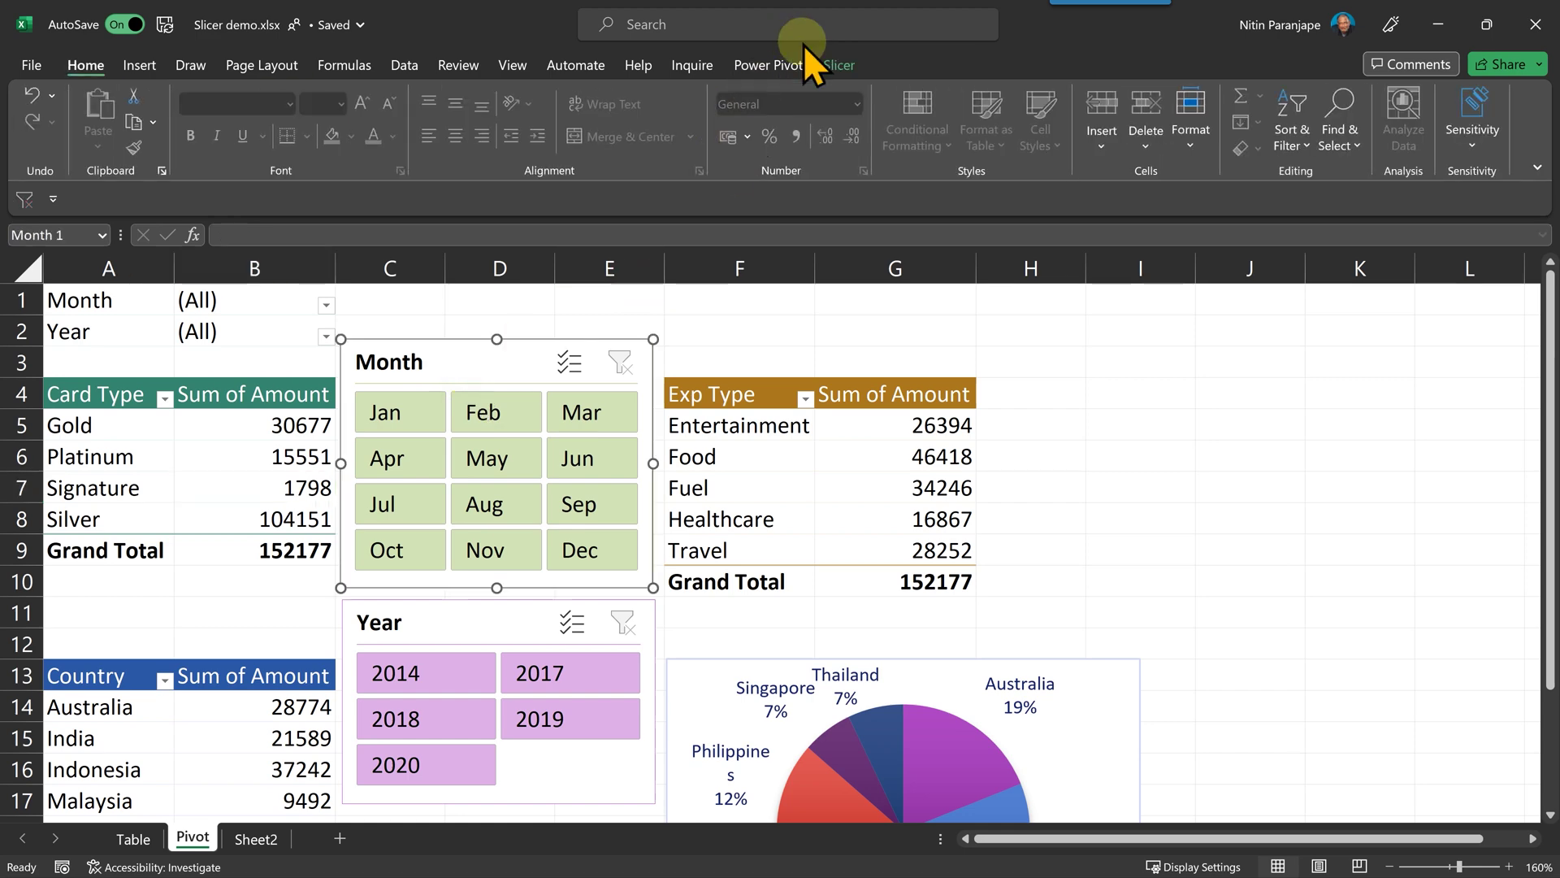
click(840, 66)
click(159, 148)
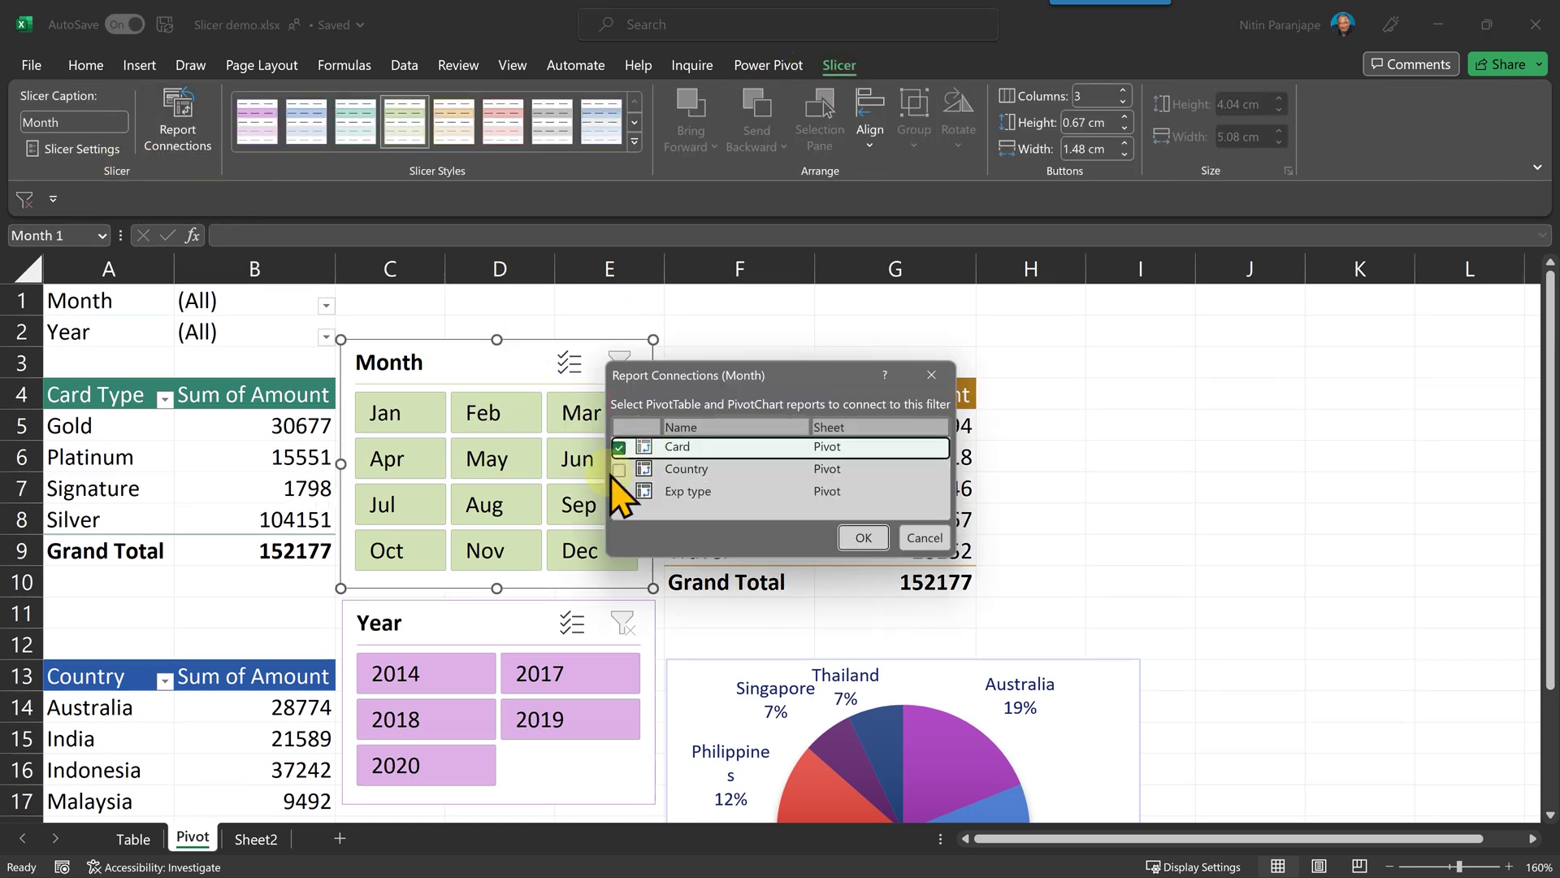
click(619, 470)
click(620, 490)
click(863, 537)
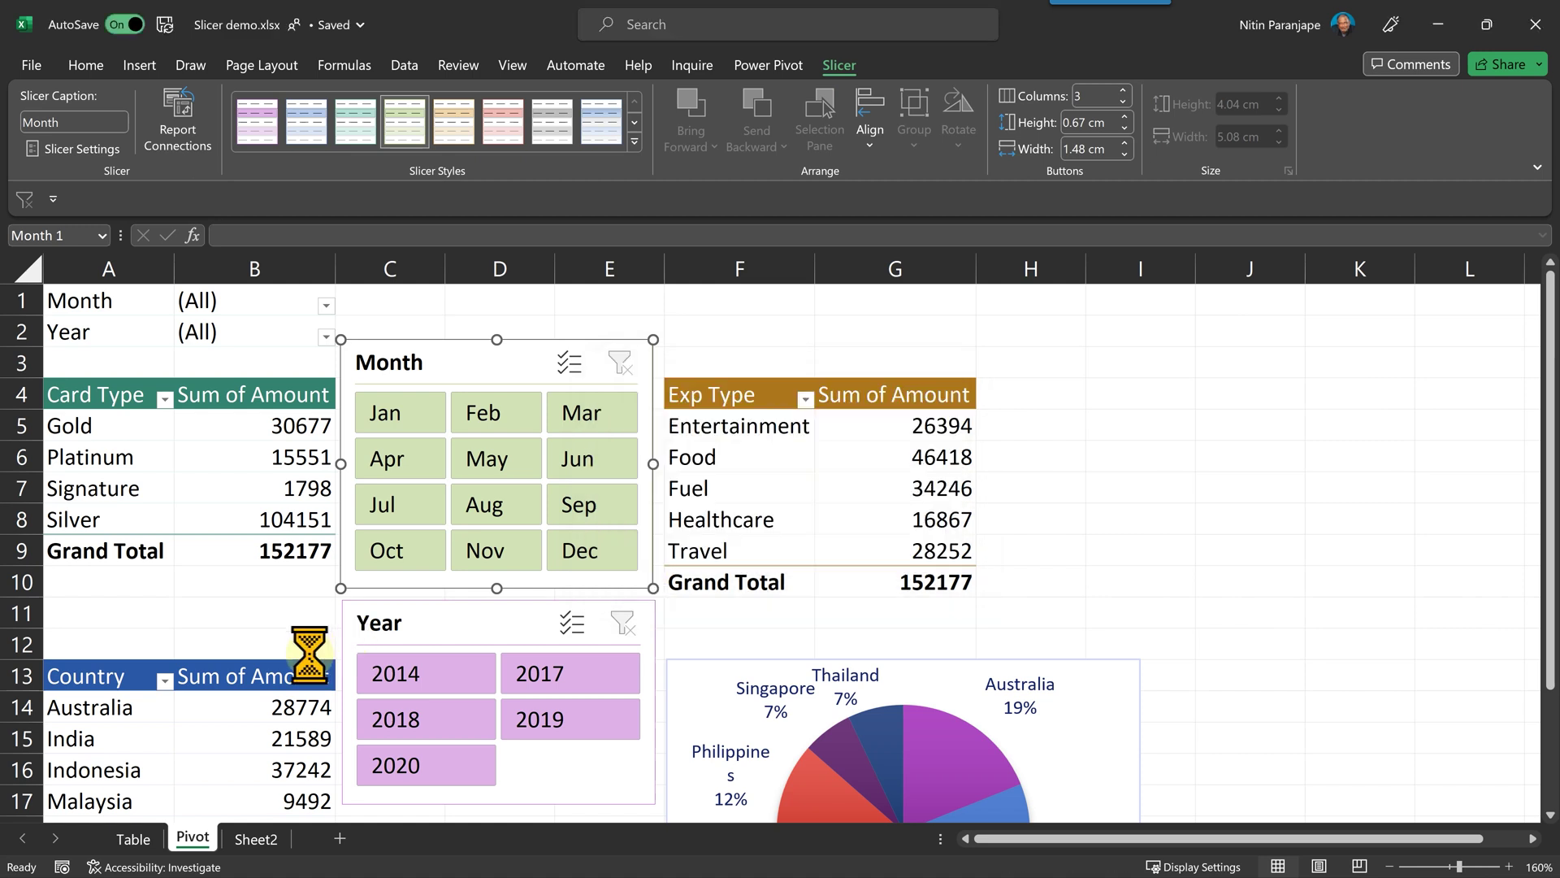
Confirm the Year slicer's report connections to the Card, Country and Exp type pivots.
click(531, 617)
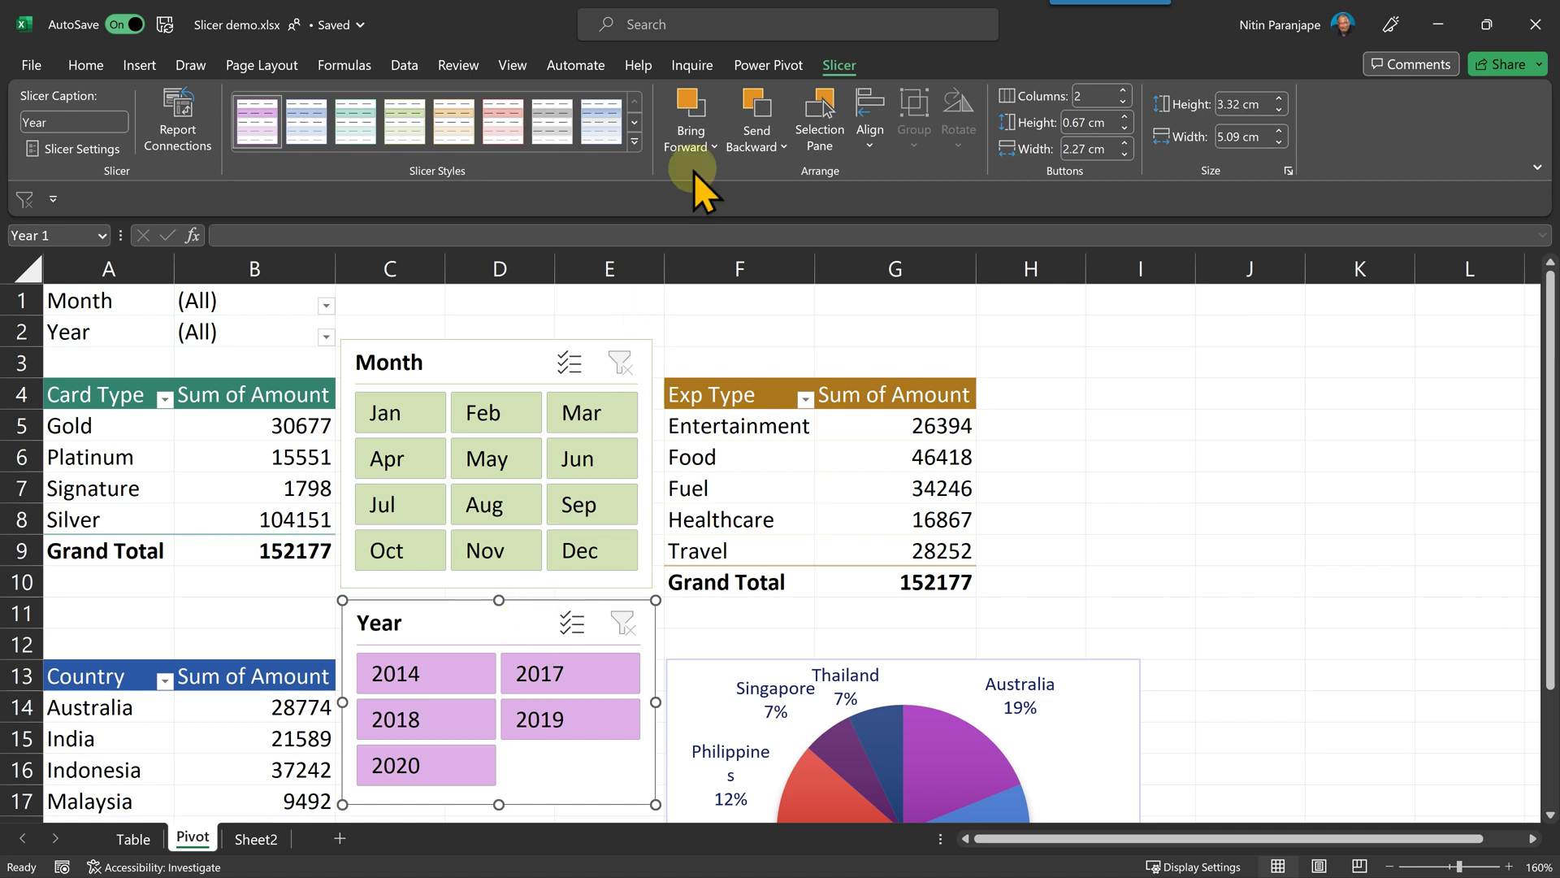
click(177, 122)
click(857, 536)
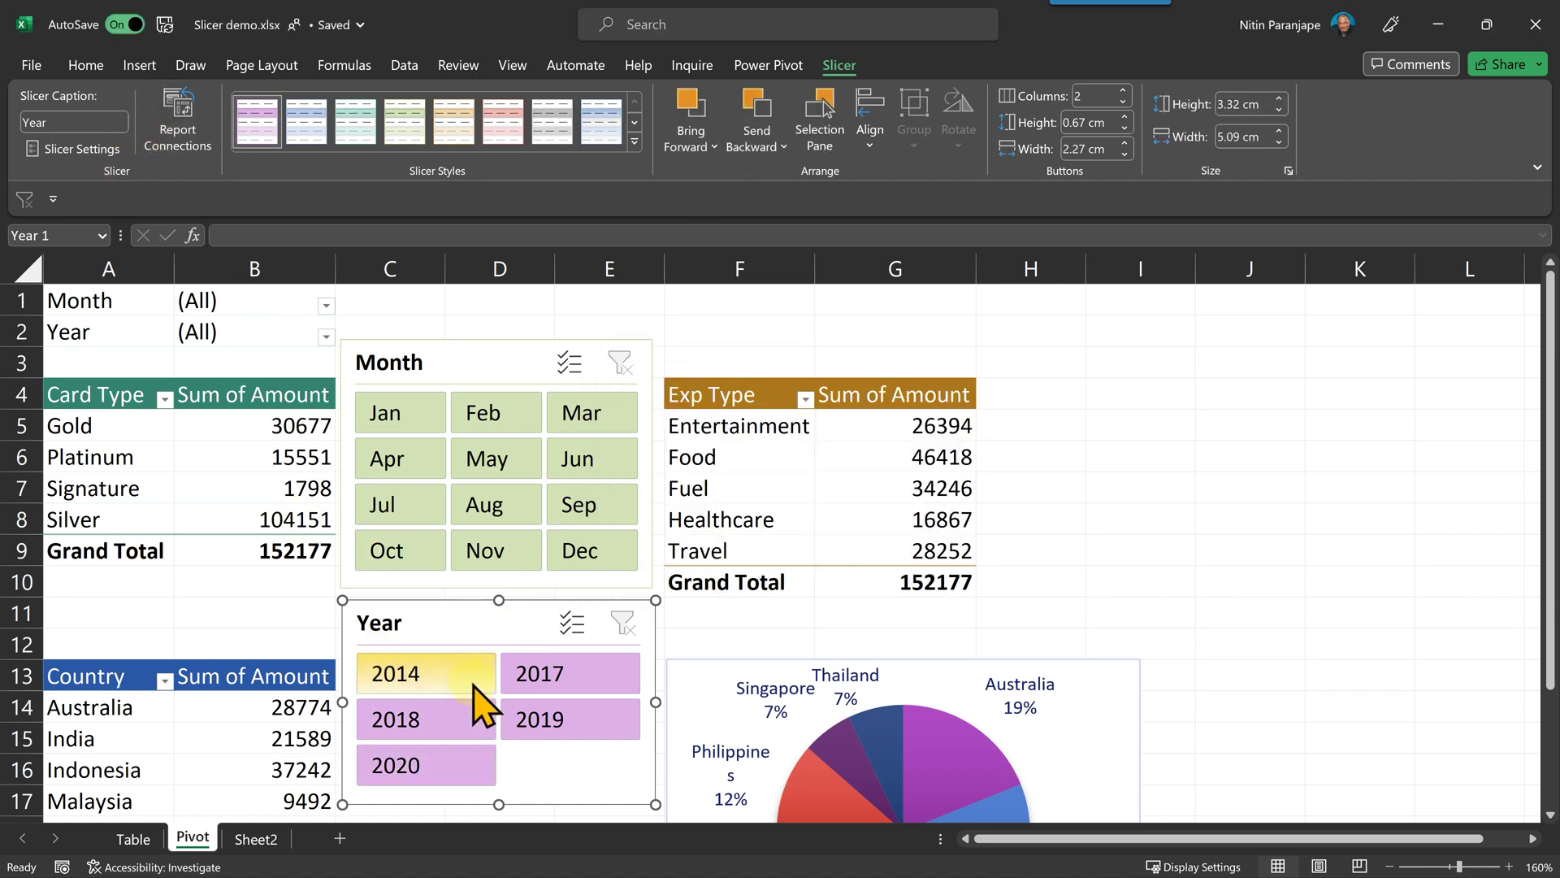
click(223, 613)
scroll(223, 614, down, 1)
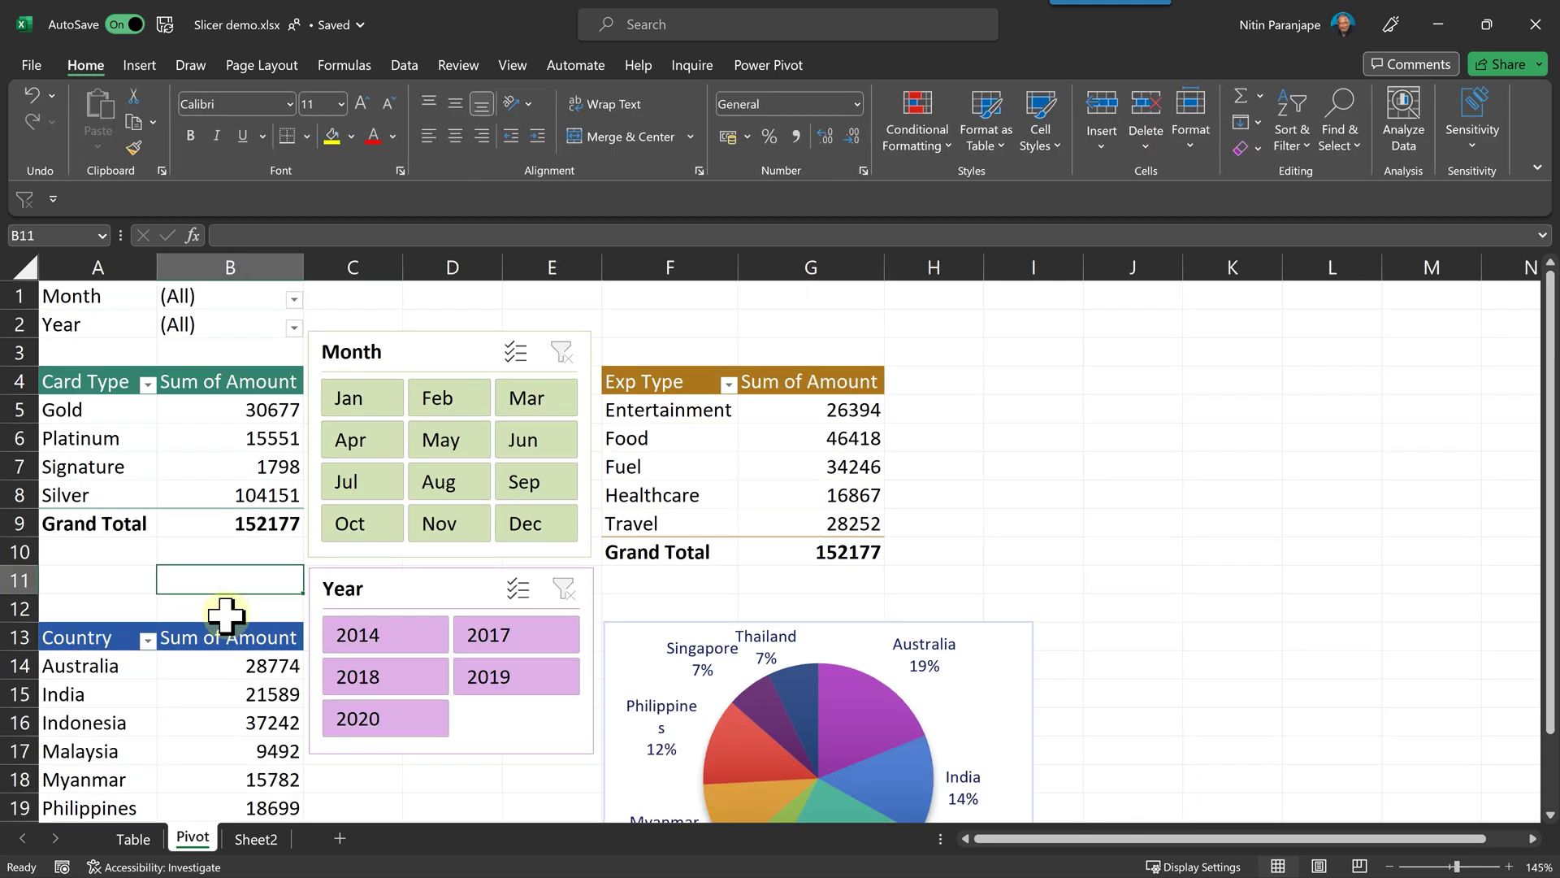
scroll(228, 619, down, 2)
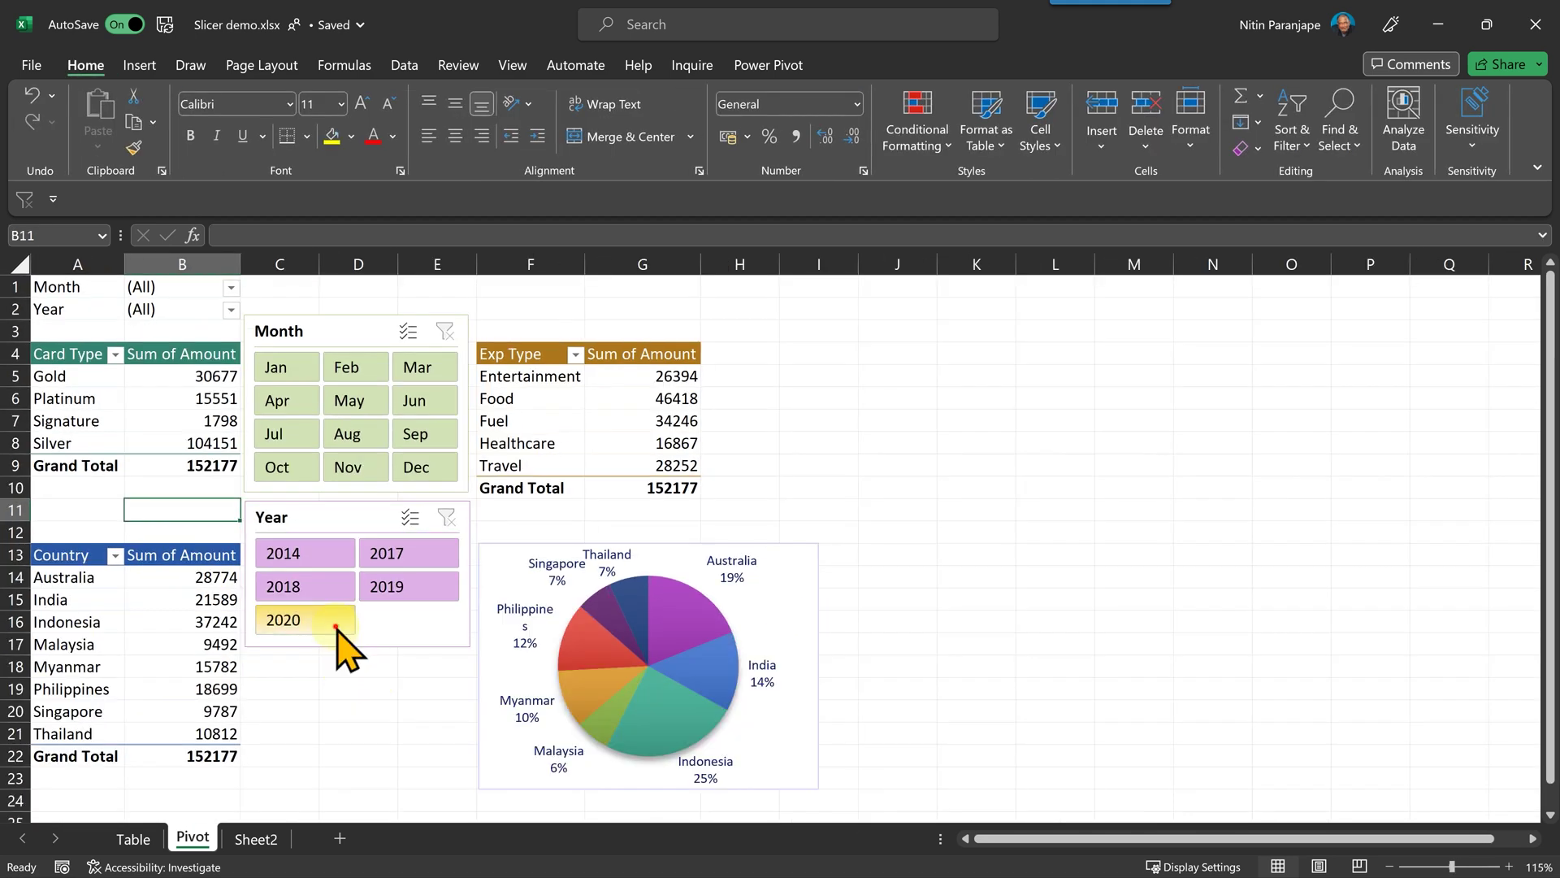
Test the slicers by filtering to 2020, then 2014, then Oct, Mar and Sep.
click(333, 629)
click(267, 551)
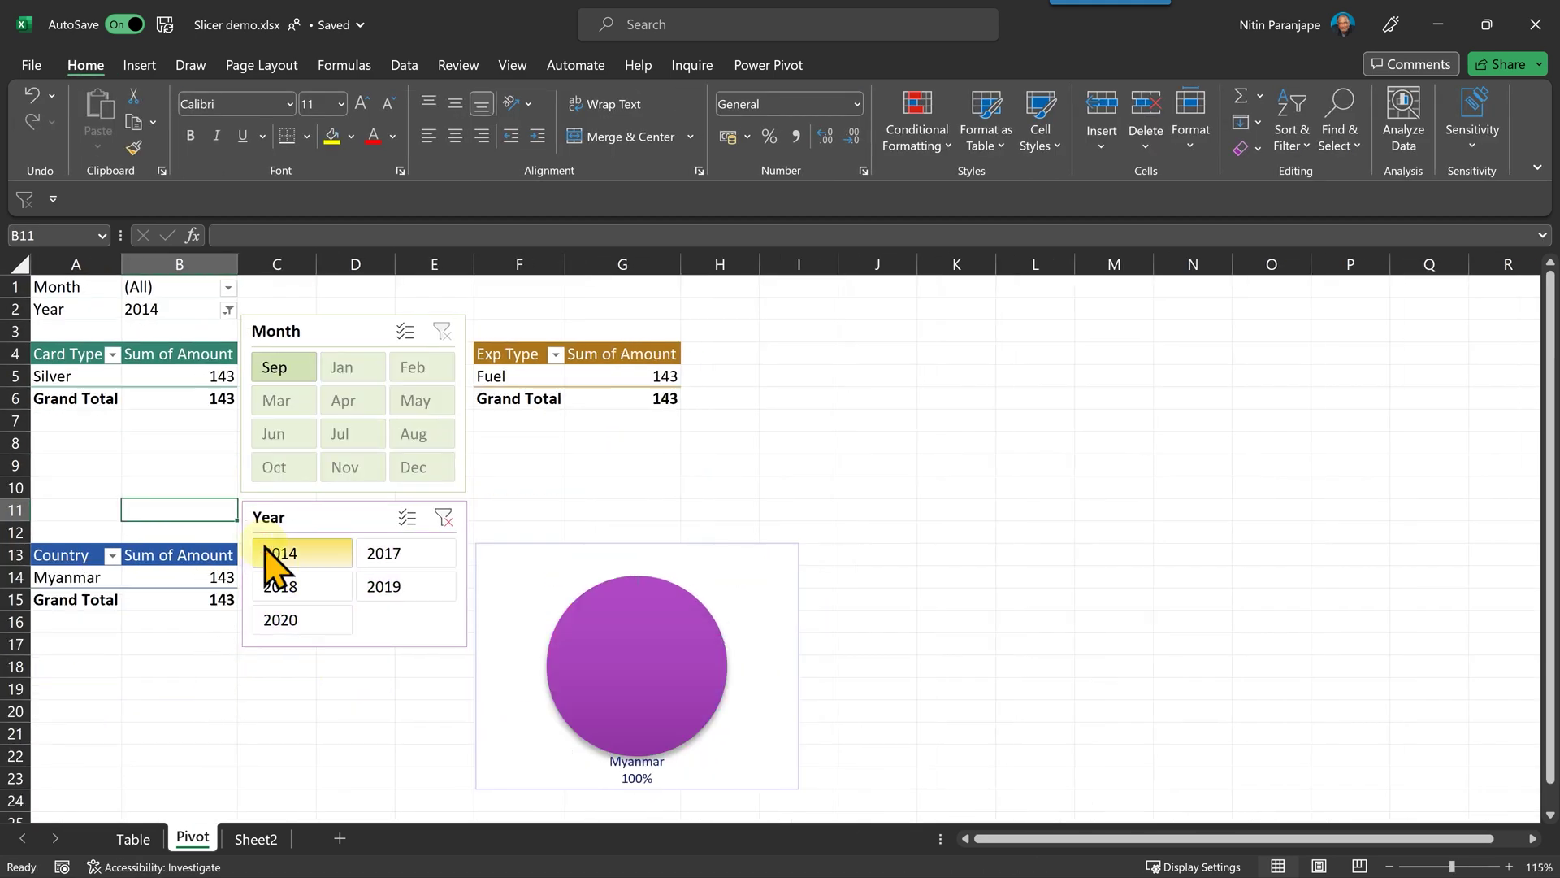
click(281, 466)
click(280, 398)
click(290, 372)
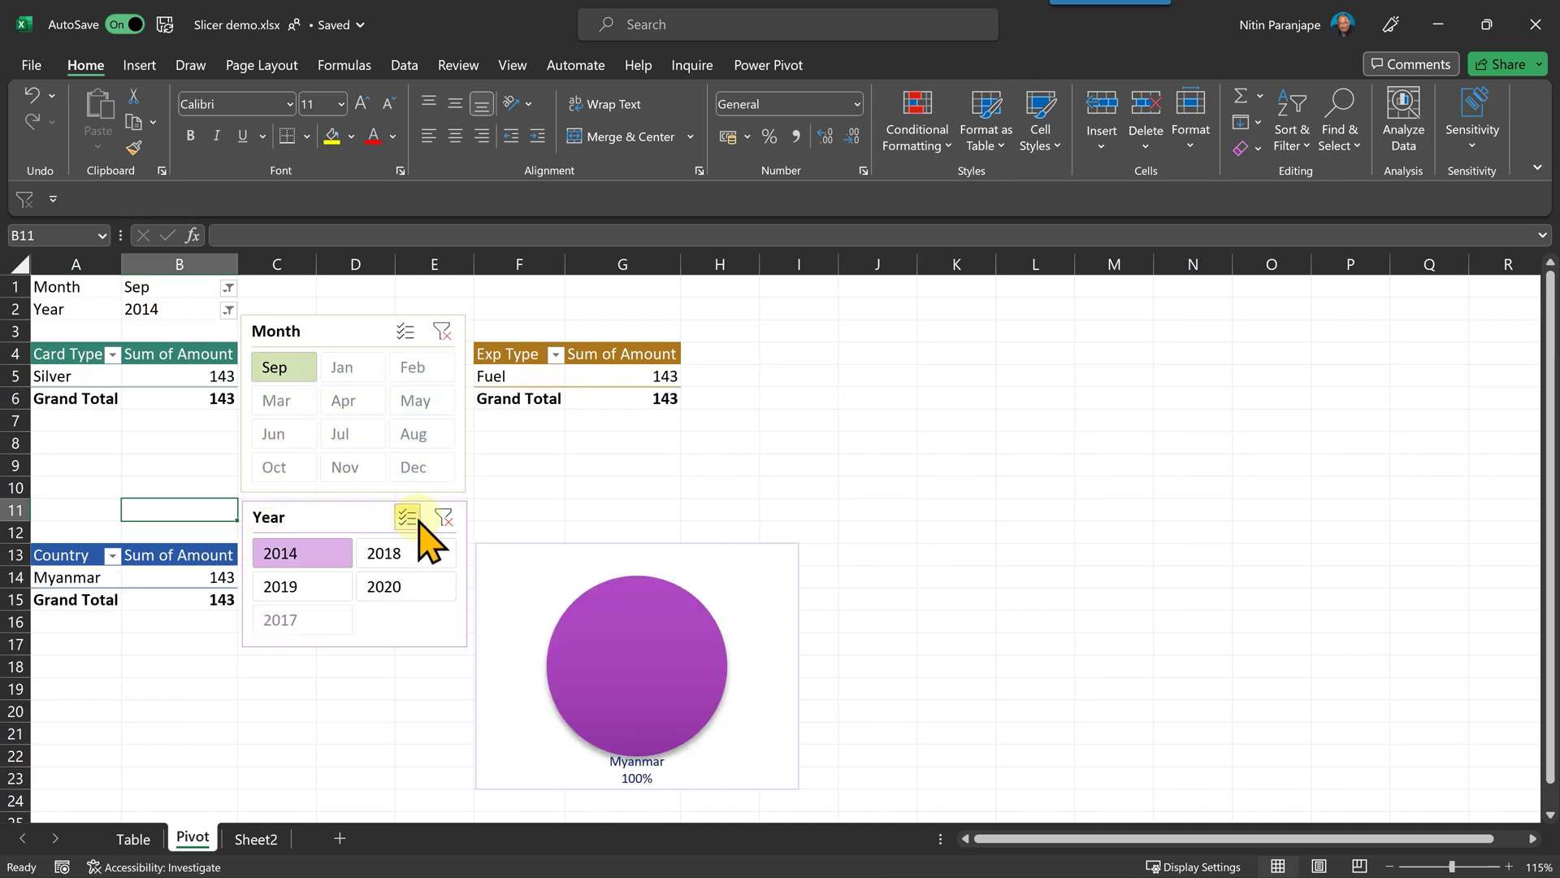
Clear the Year and Month slicer filters so every pivot shows its full total.
click(444, 517)
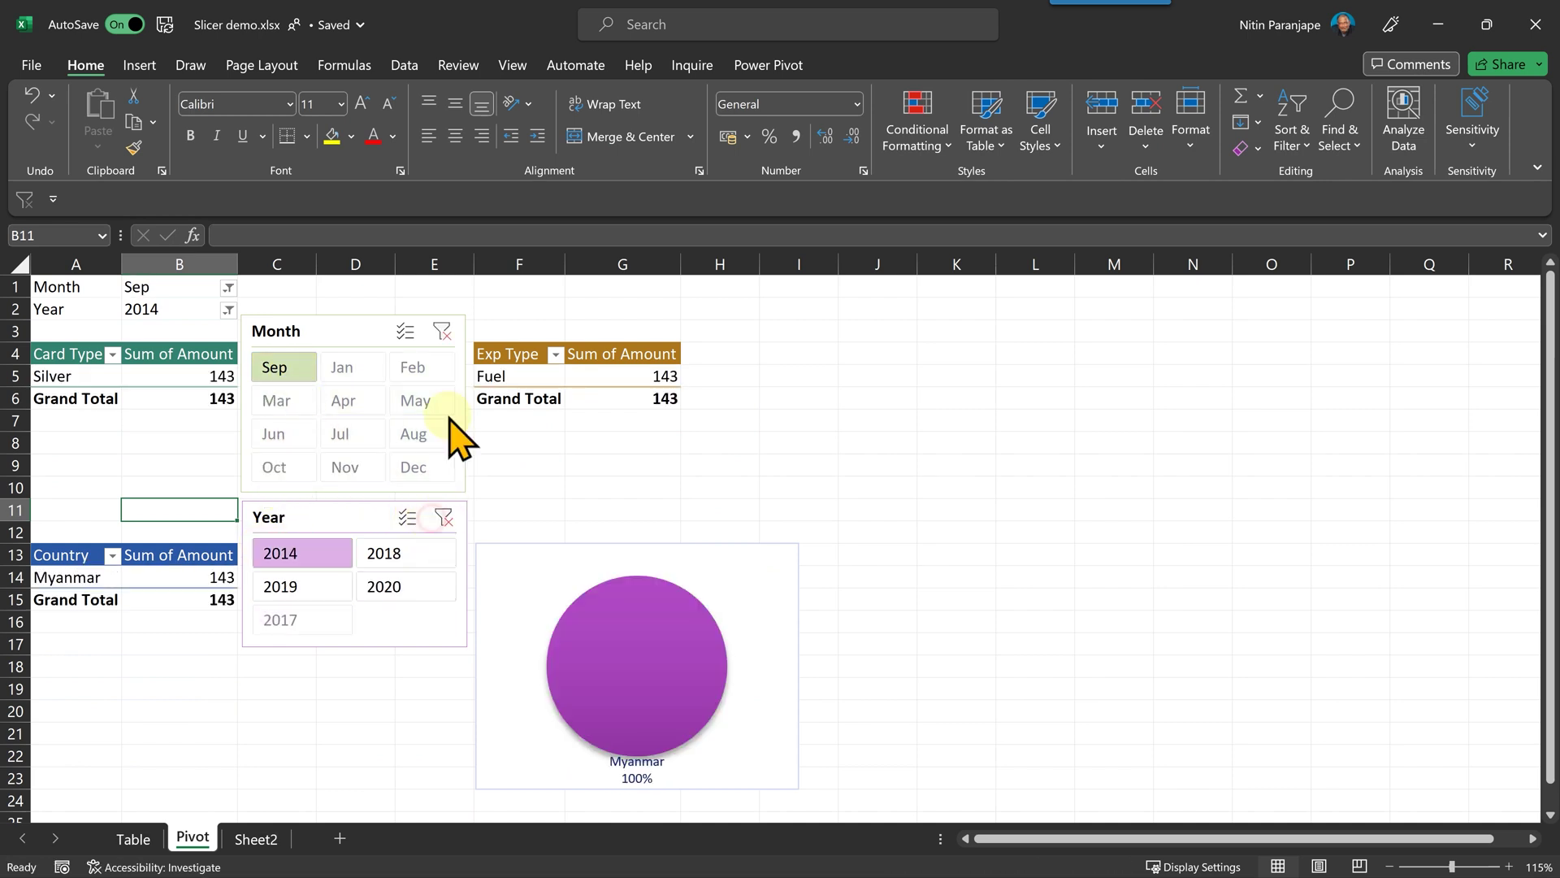
click(442, 329)
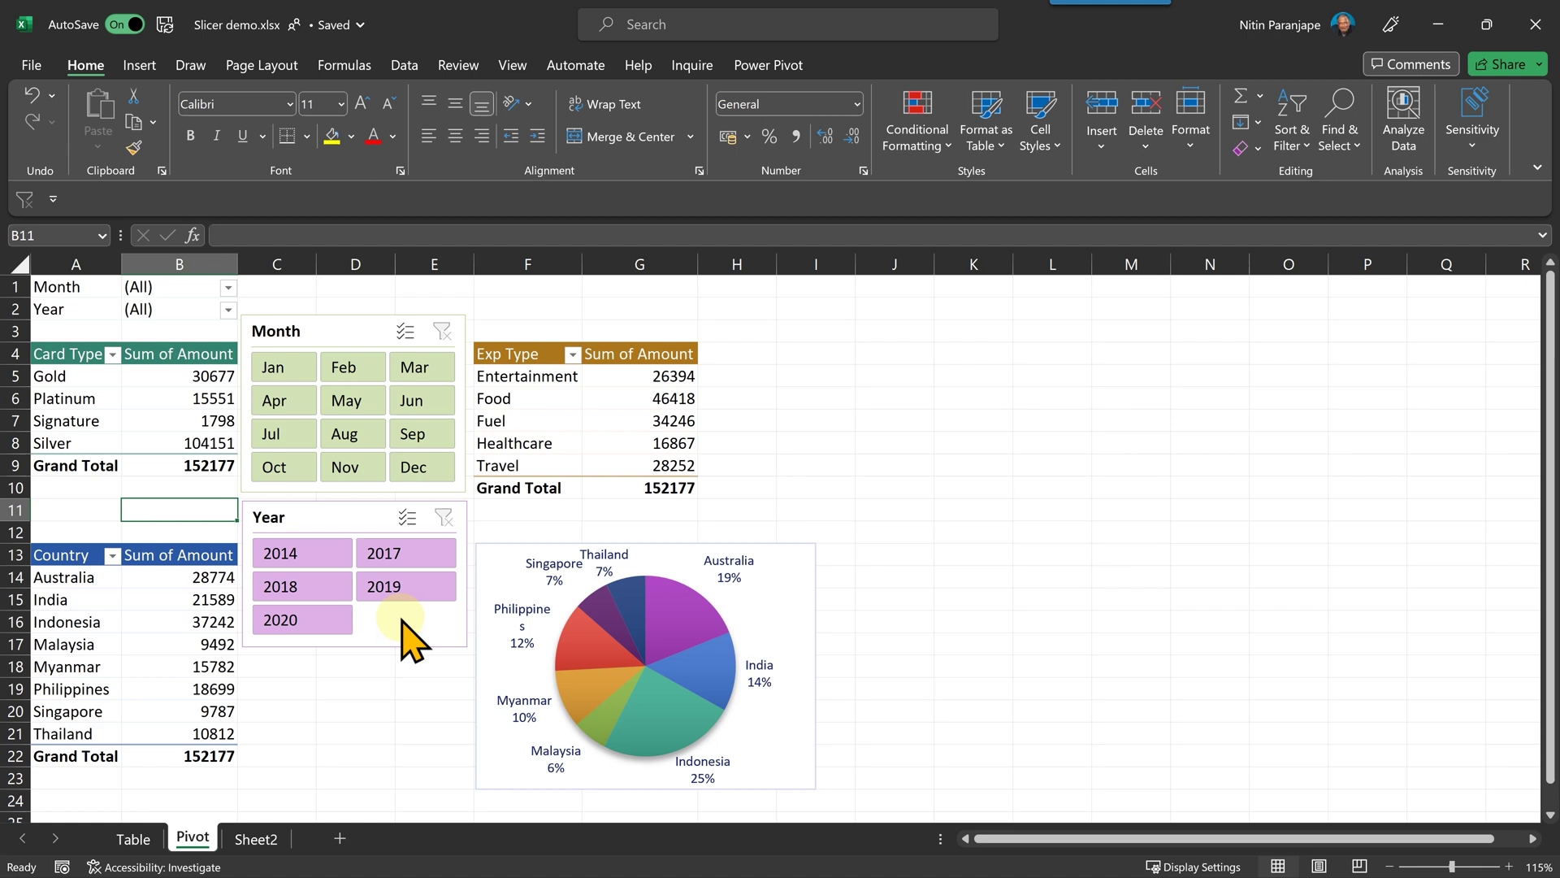
key(alt+w)
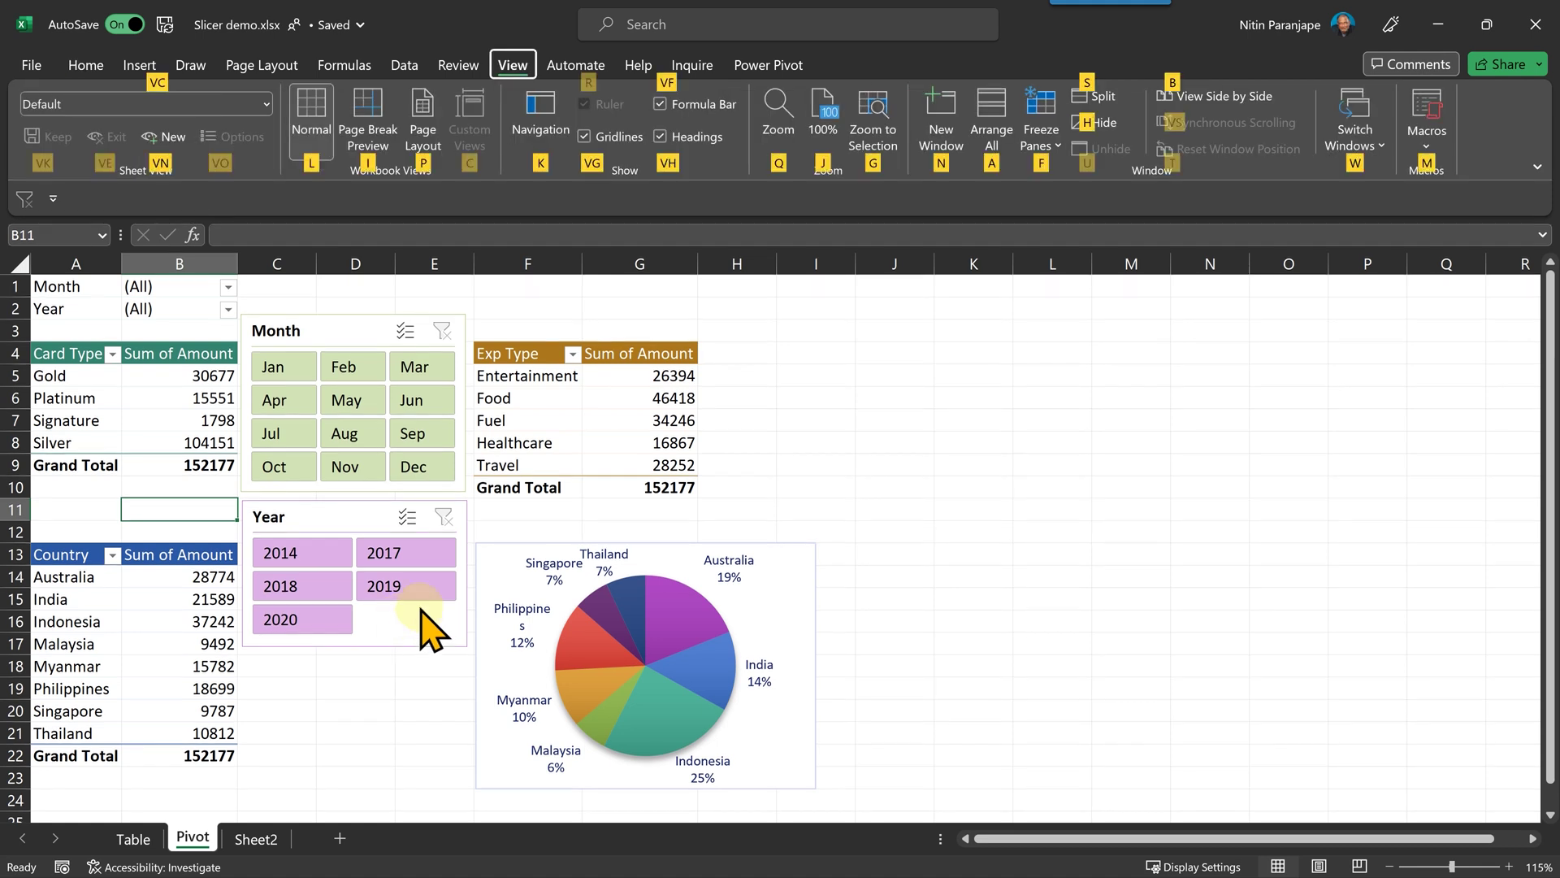
Switch to Slicer on first page.xlsx and filter its Menu slicers to 2020 and Jul.
key(w)
click(1444, 204)
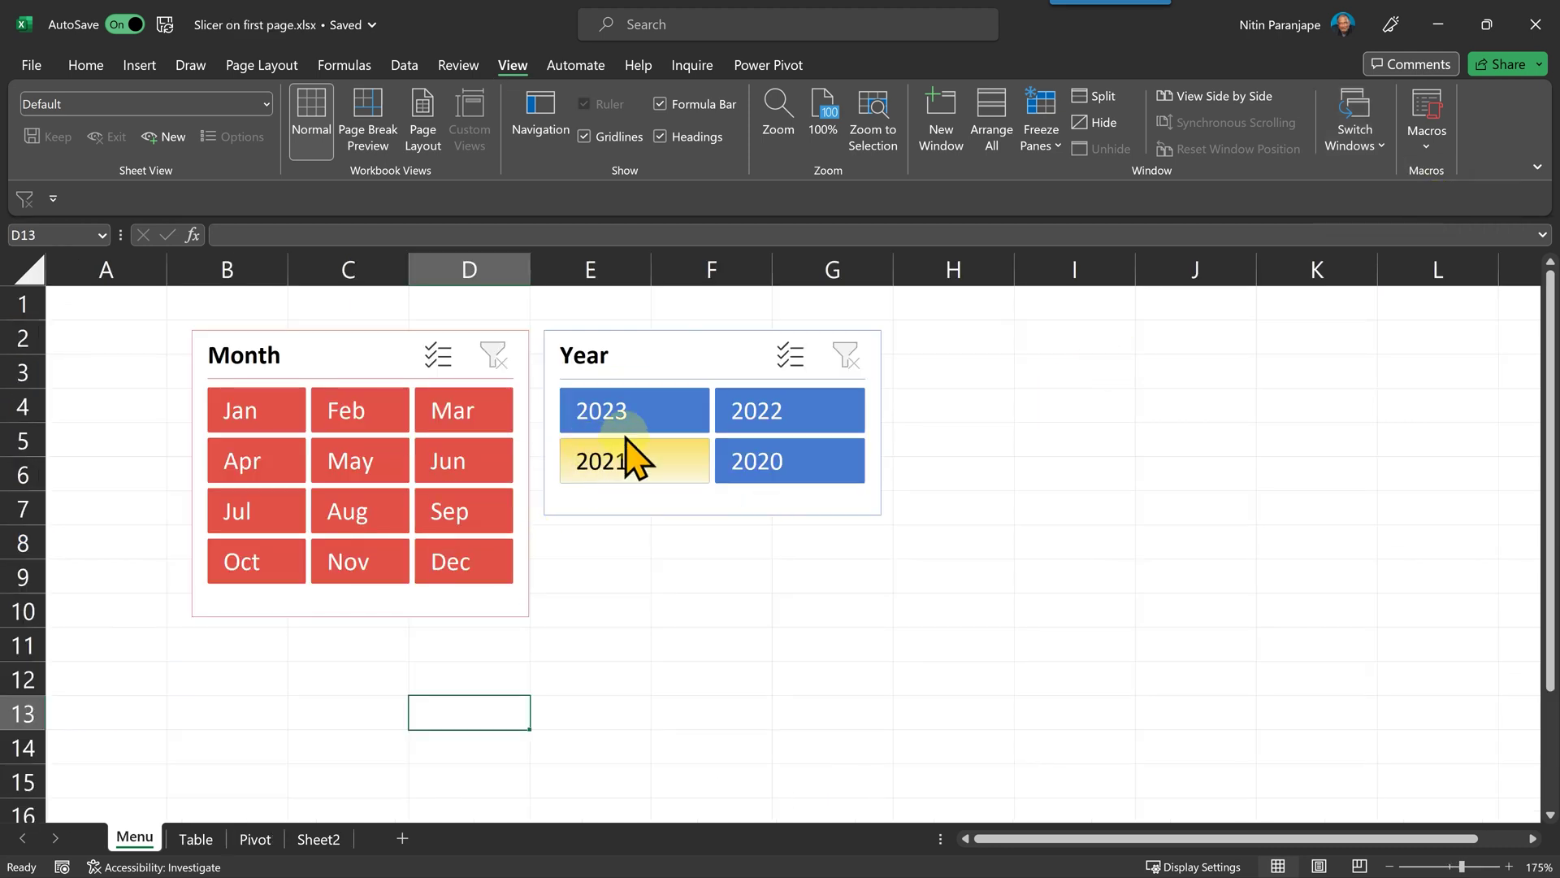
click(757, 465)
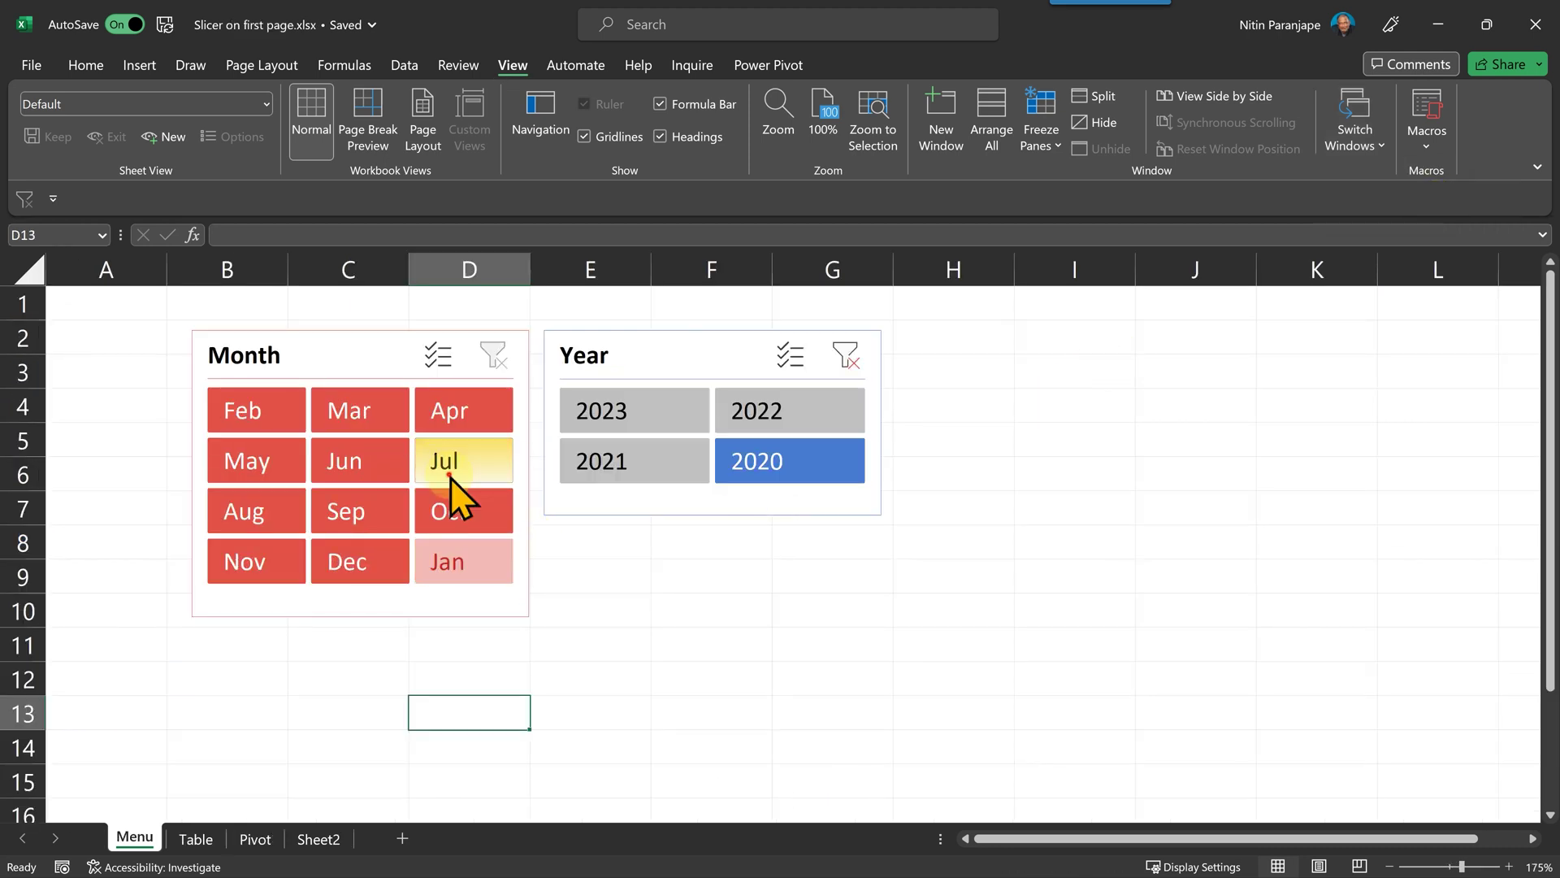
click(450, 476)
Check the filtered Card Type pivot on the Pivot sheet, then go back to Menu.
click(255, 838)
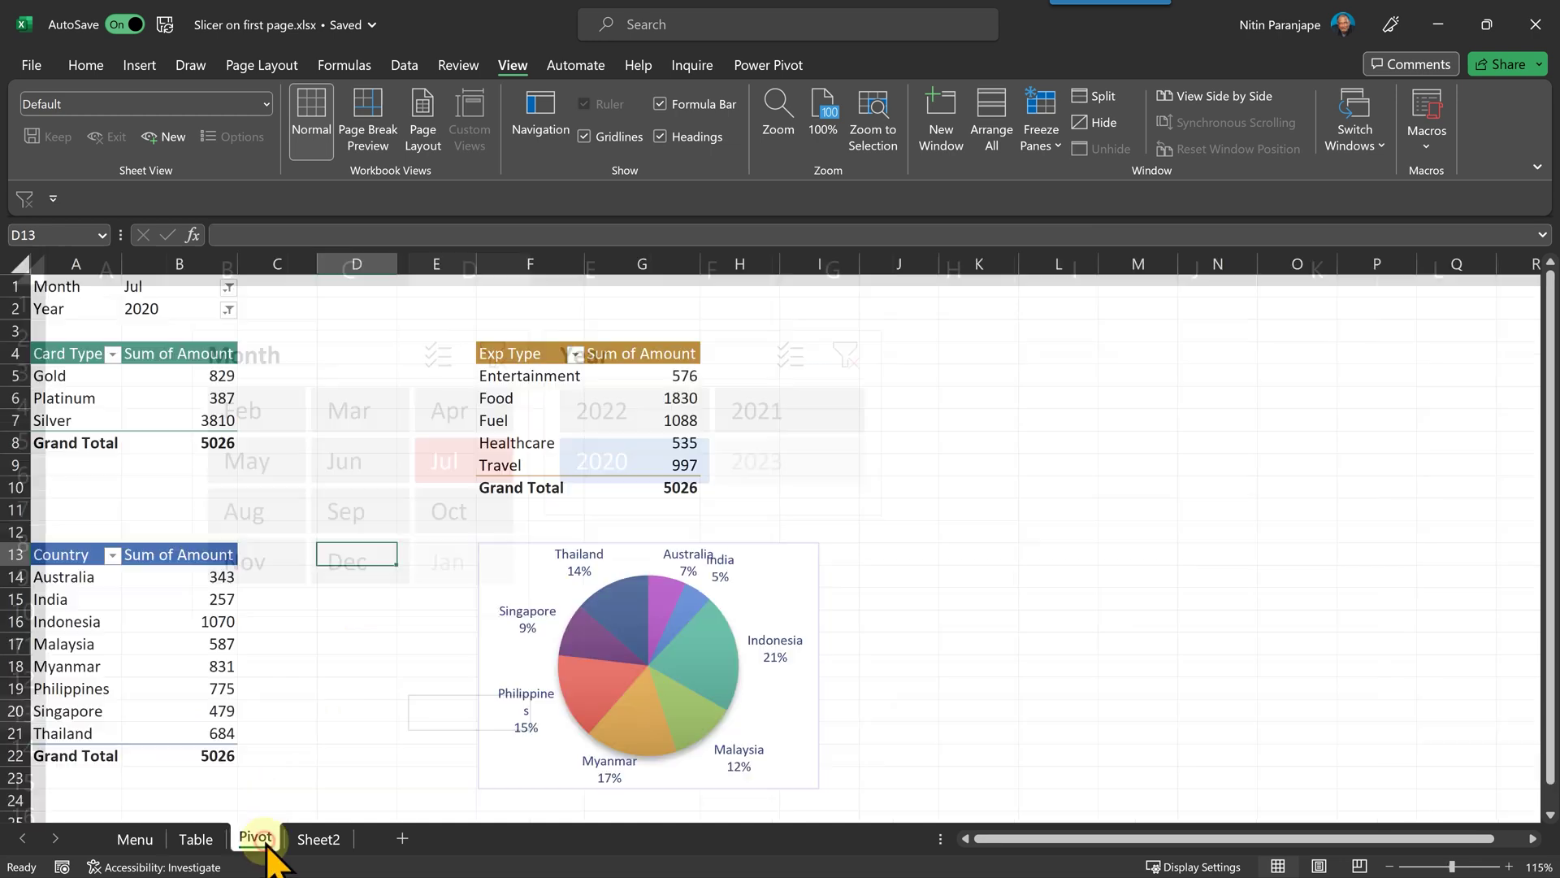
click(212, 419)
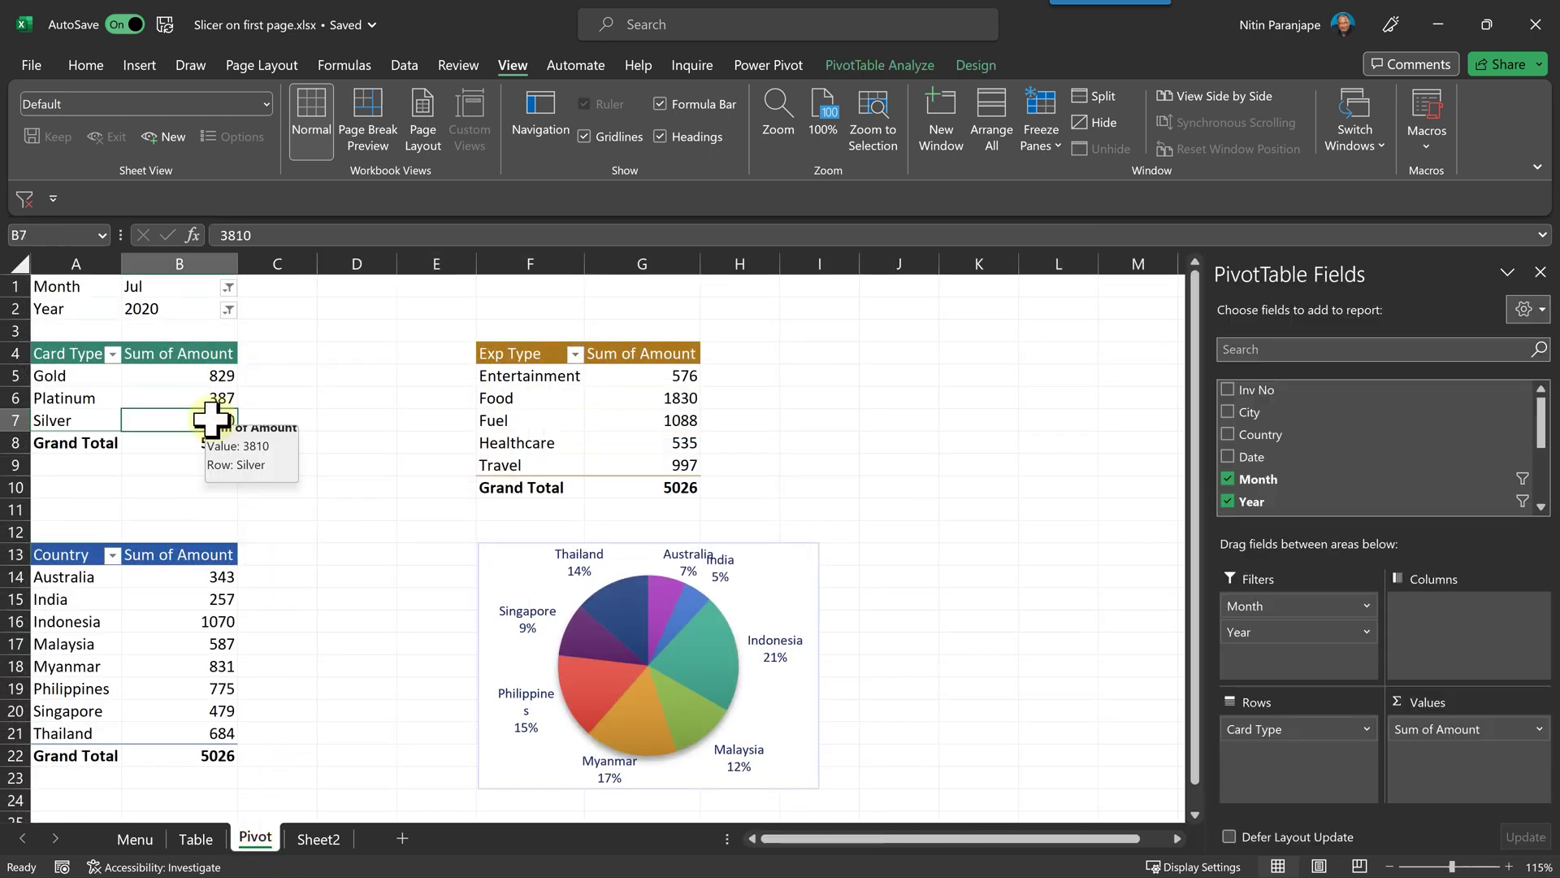
click(138, 837)
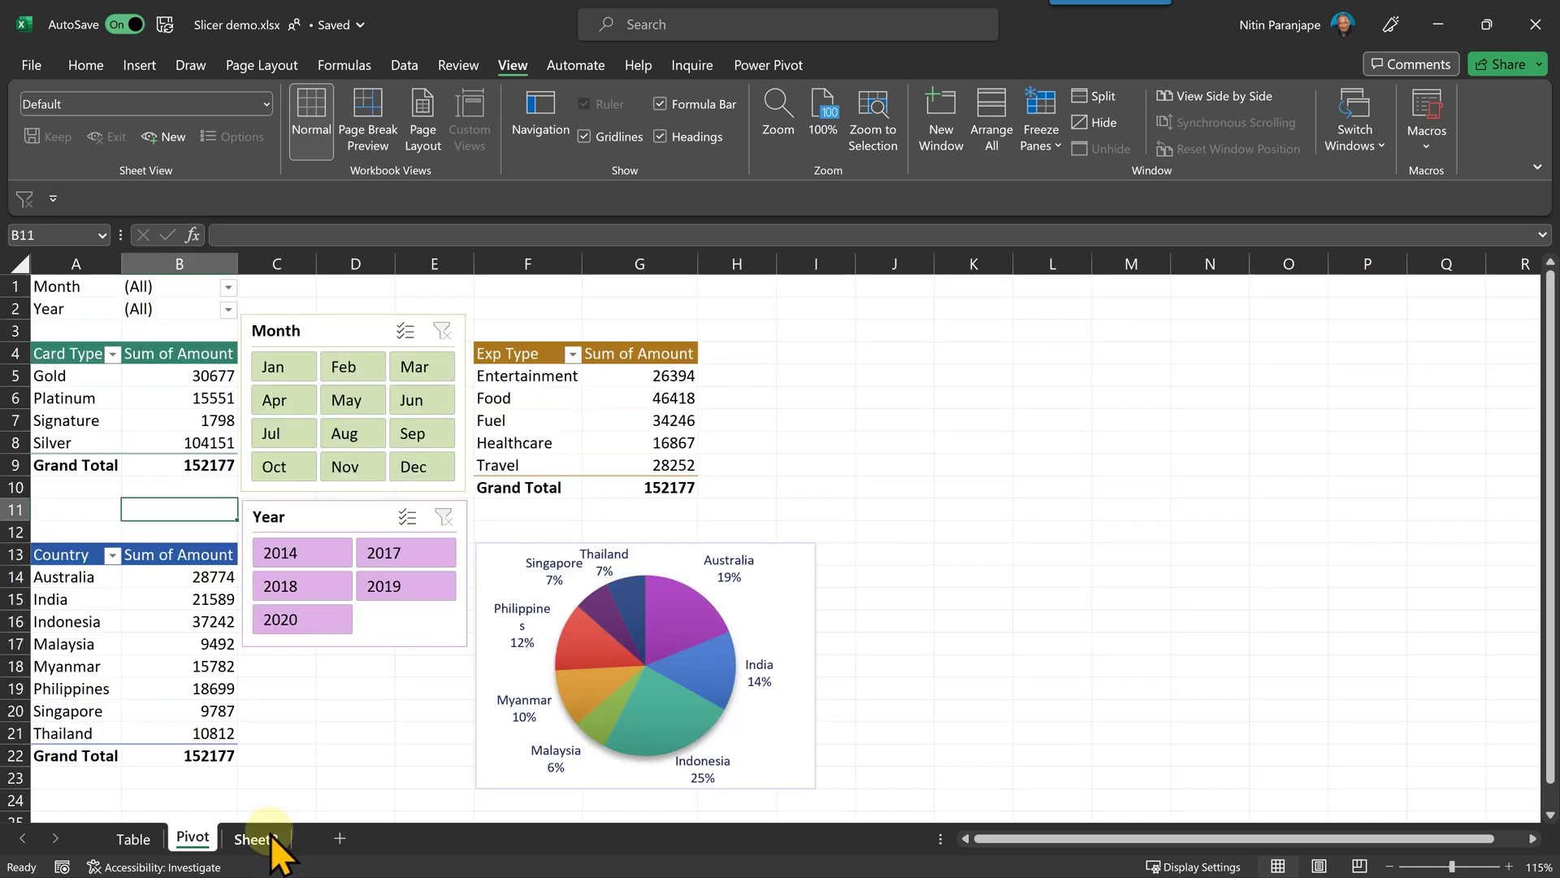
Change the Year in Sheet2 cell F18 to 2023.
click(272, 838)
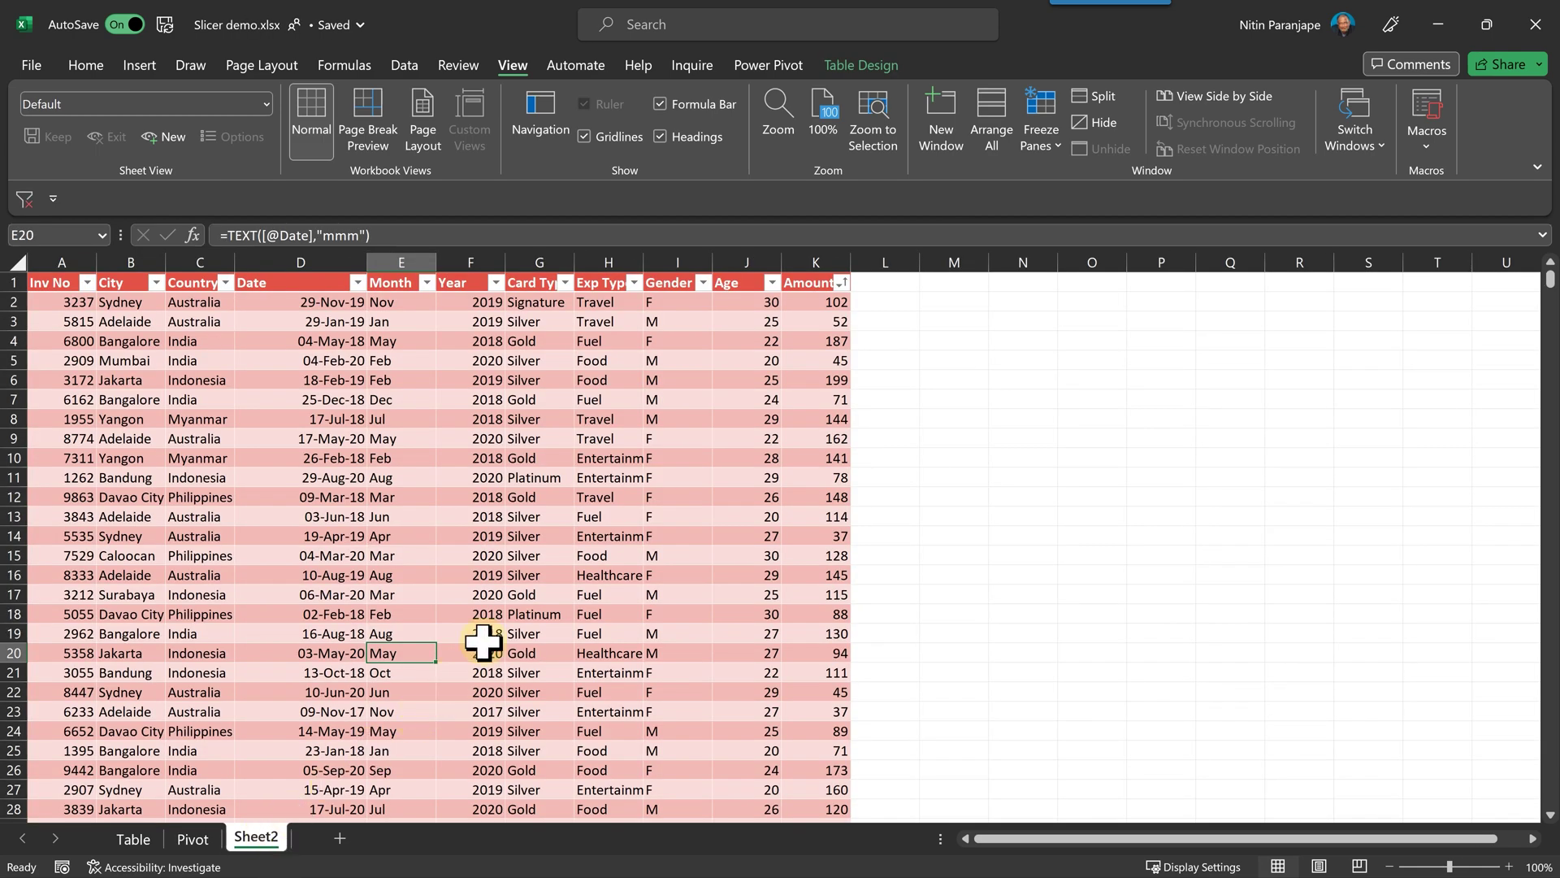
click(496, 612)
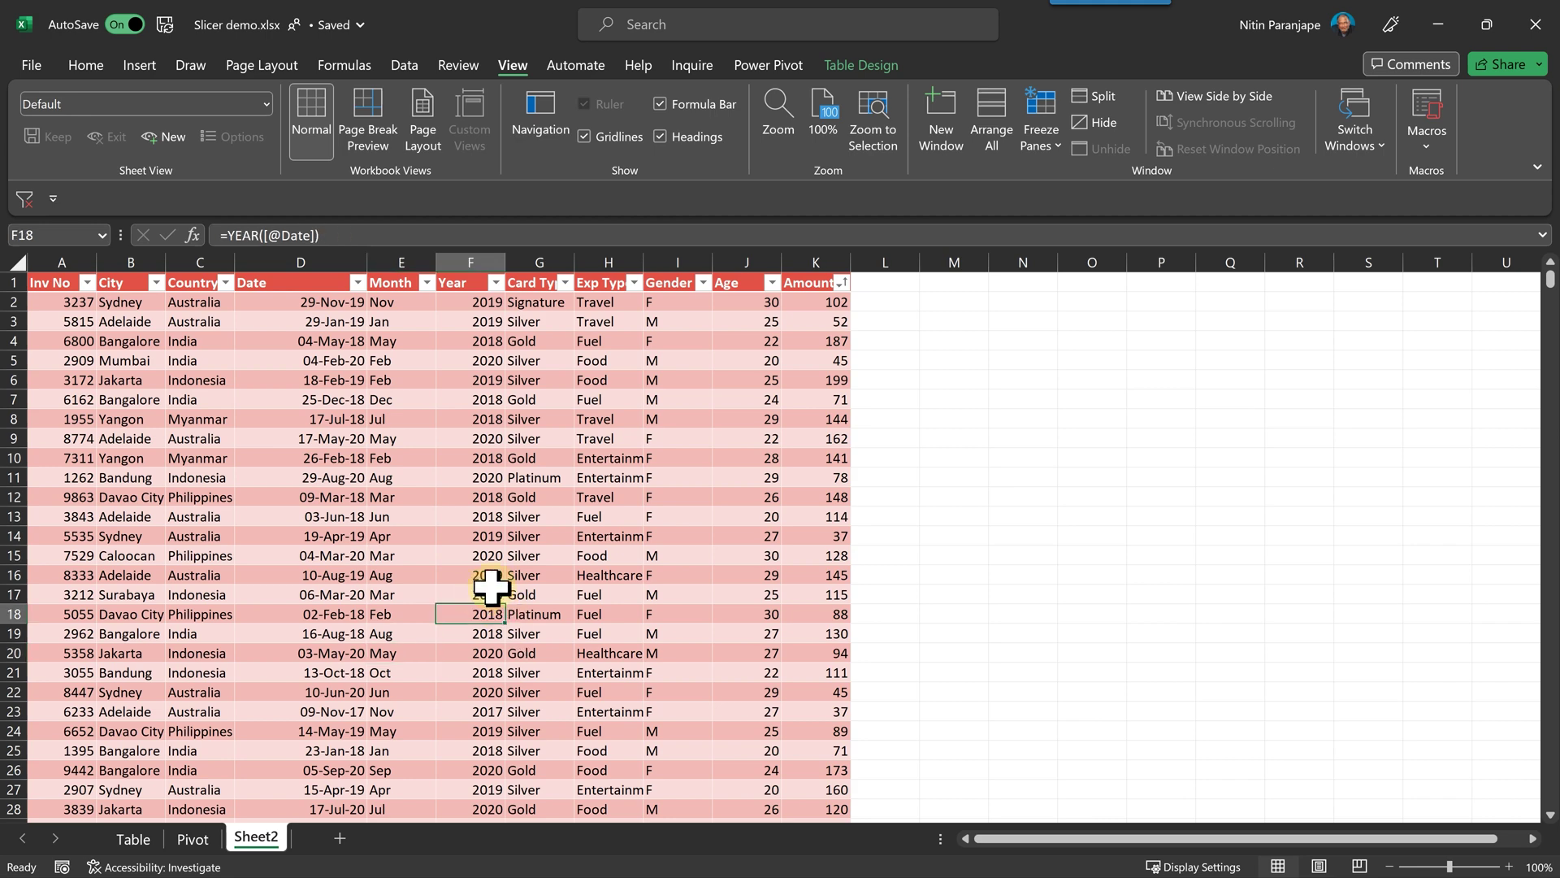
text(20)
key(Escape)
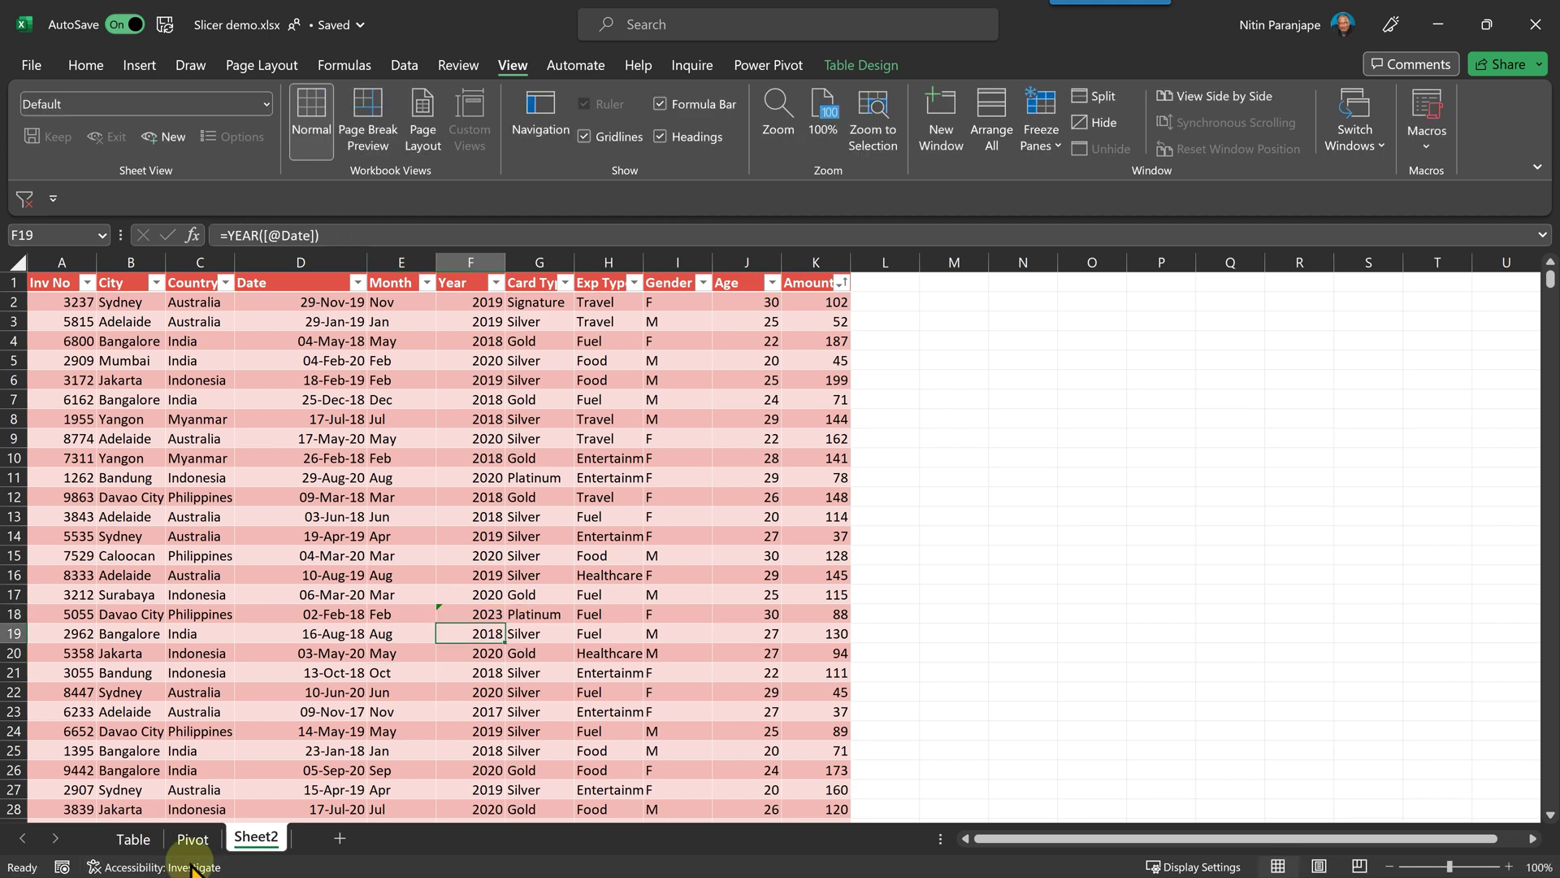
Refresh the Card Type pivot and the Year slicer so 2023 appears in the slicer.
click(193, 838)
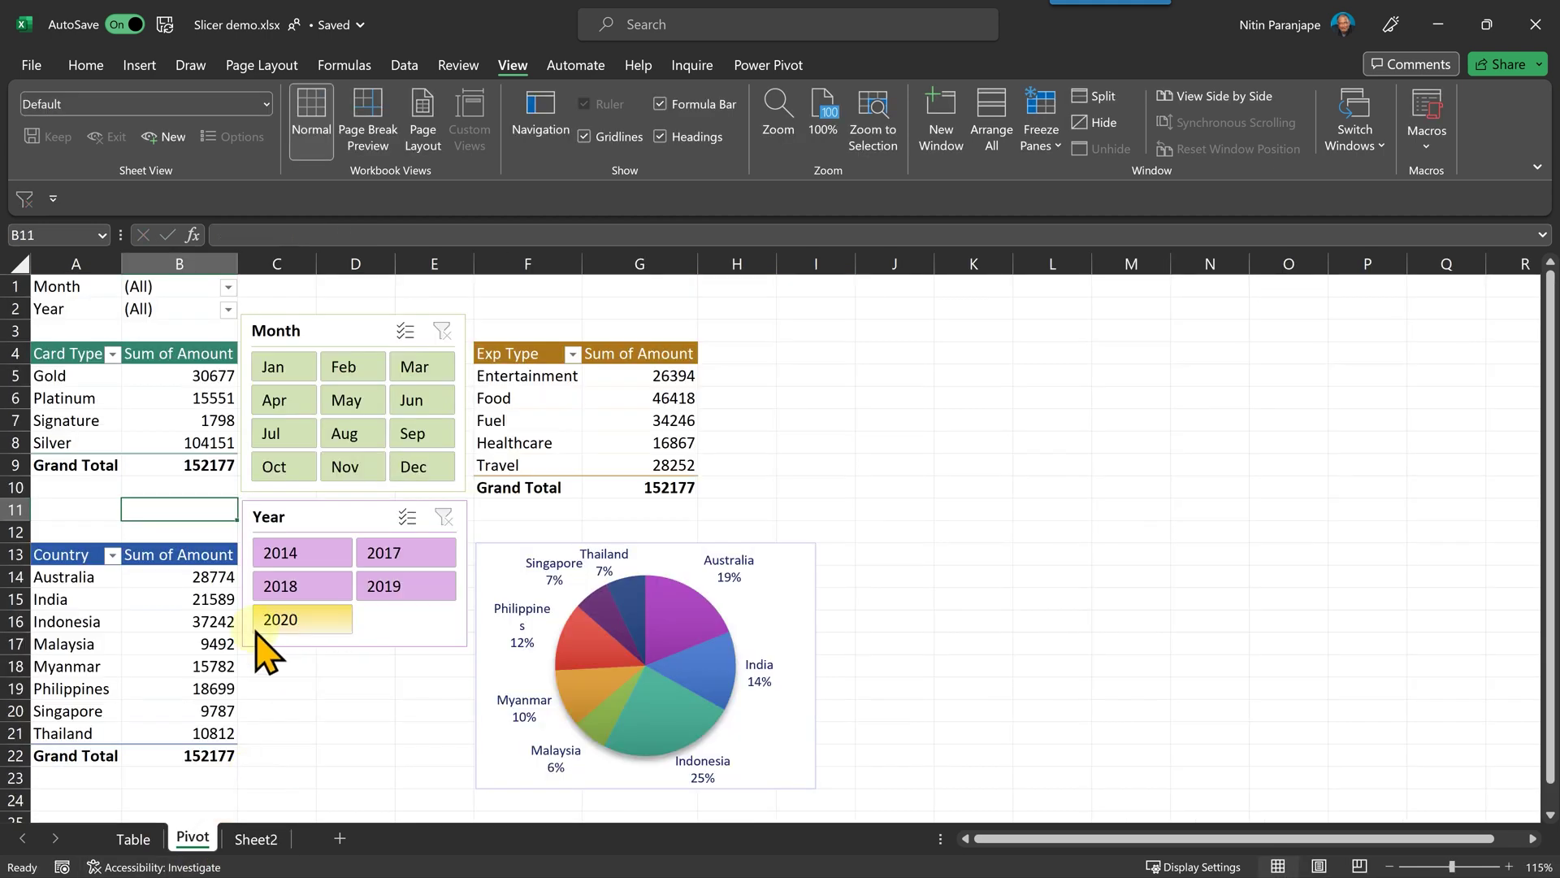
click(175, 423)
right_click(177, 426)
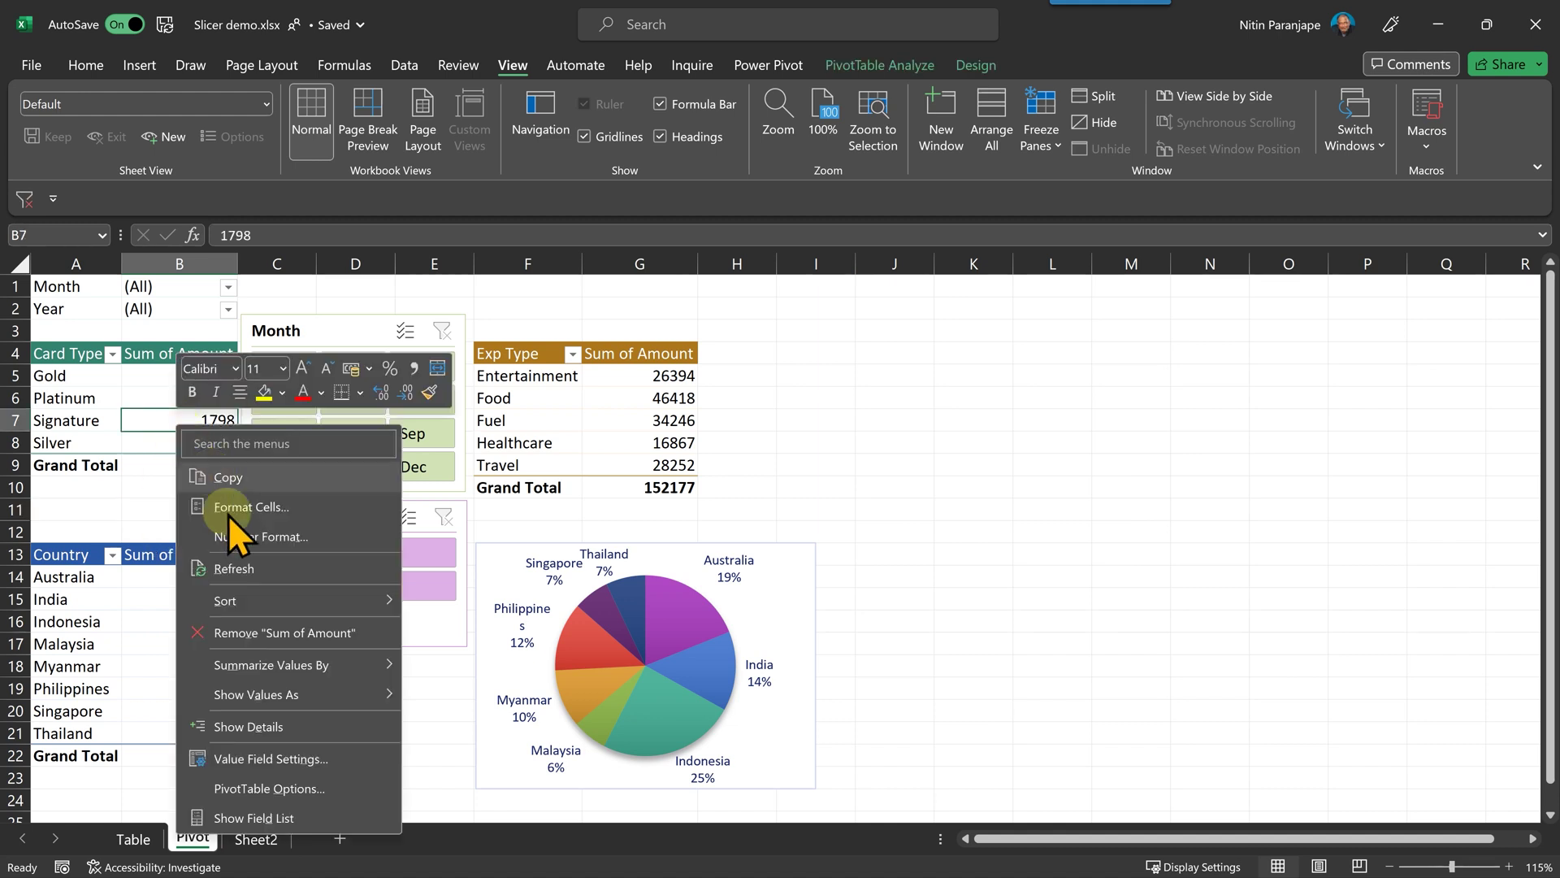
click(247, 567)
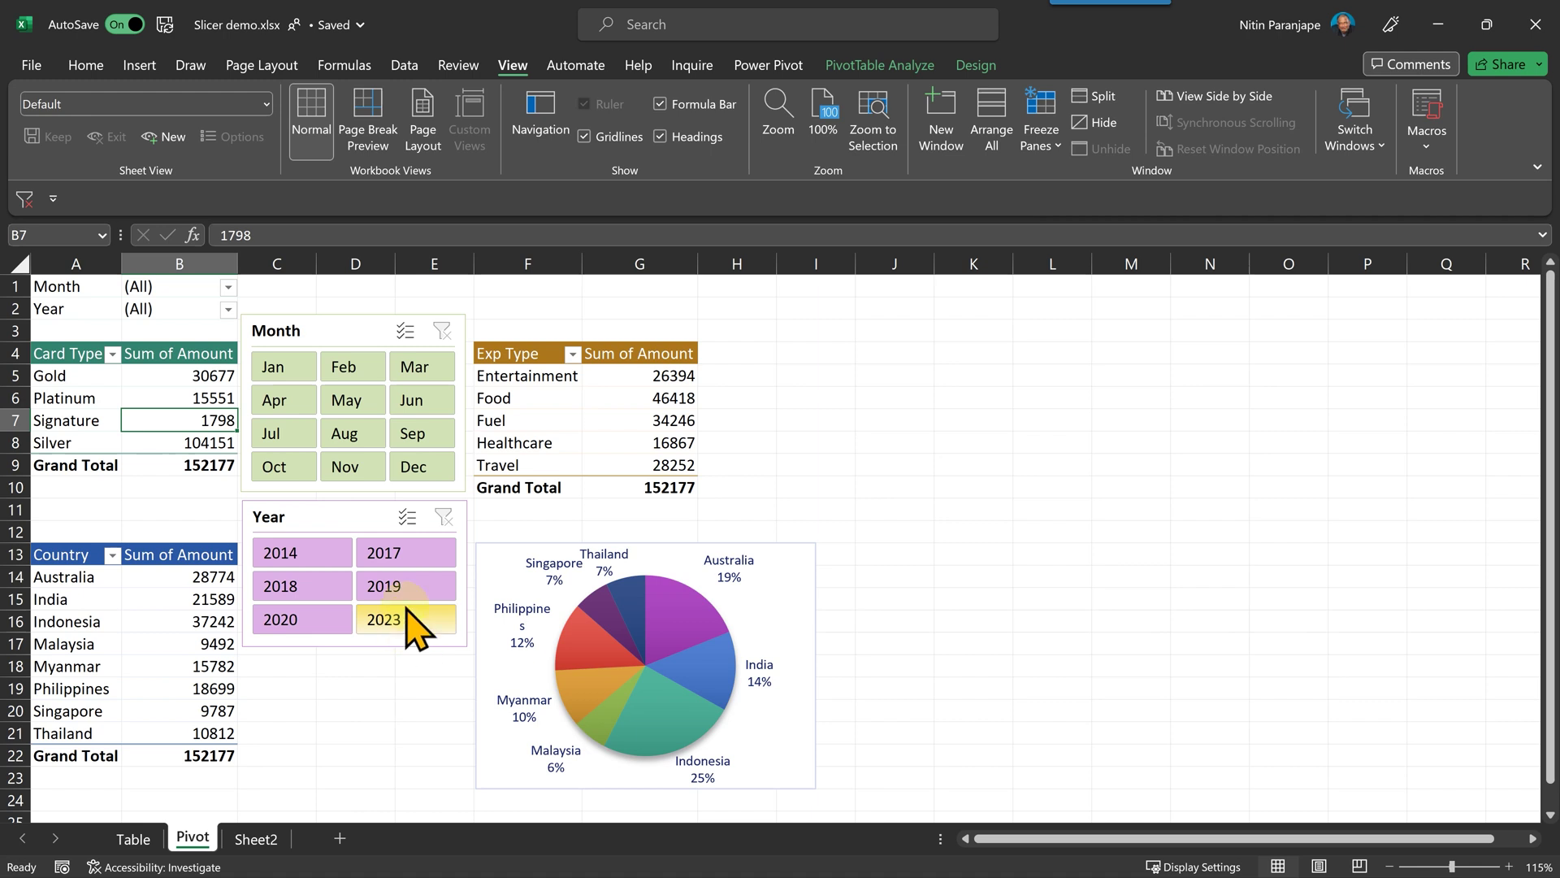
right_click(362, 521)
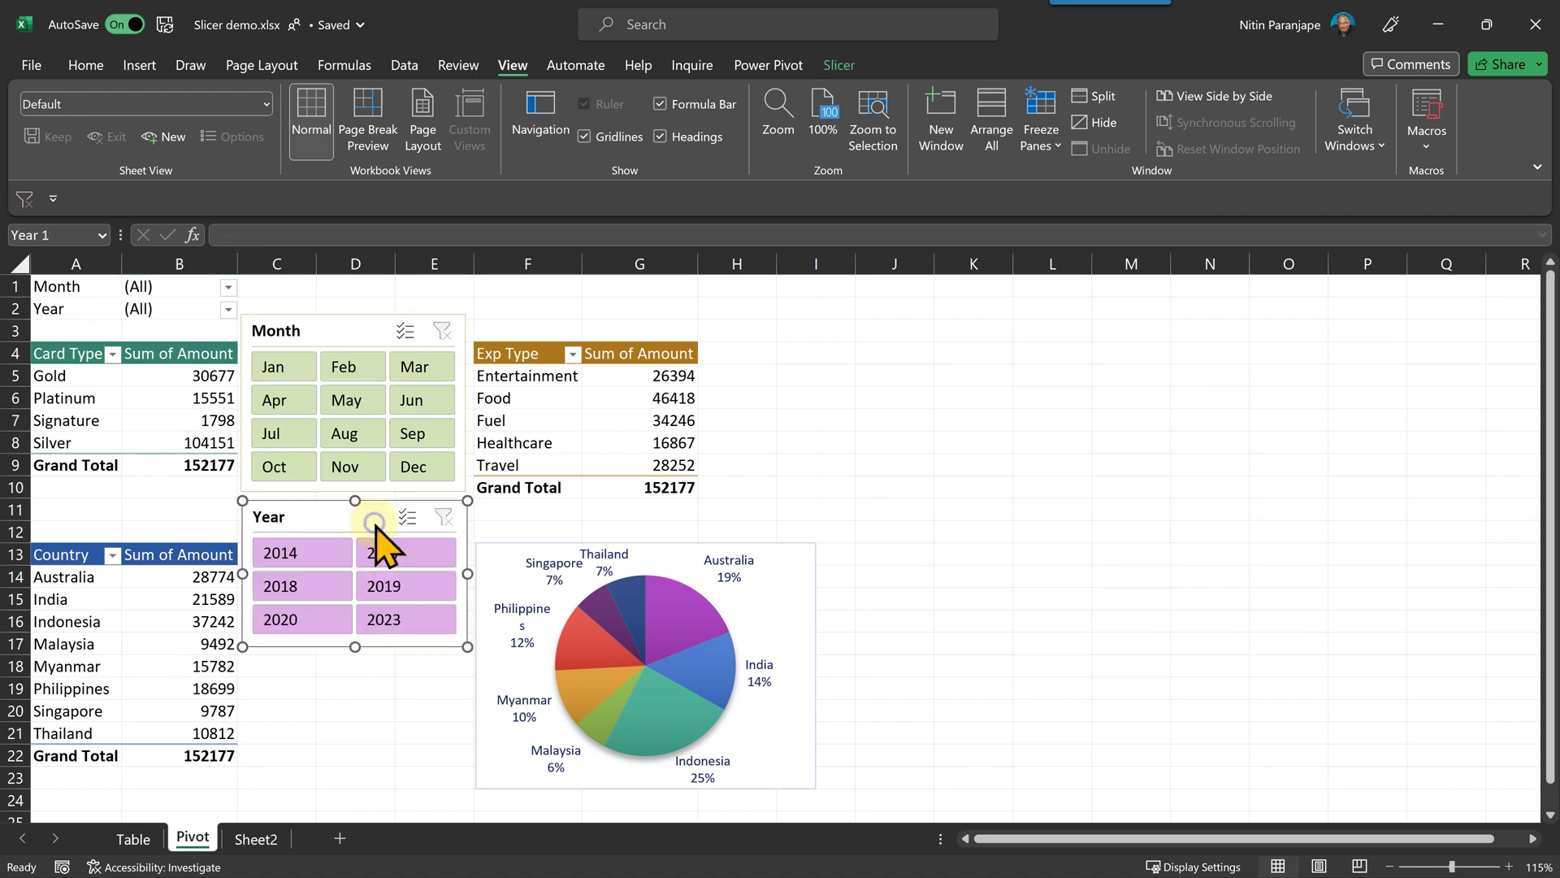
right_click(376, 525)
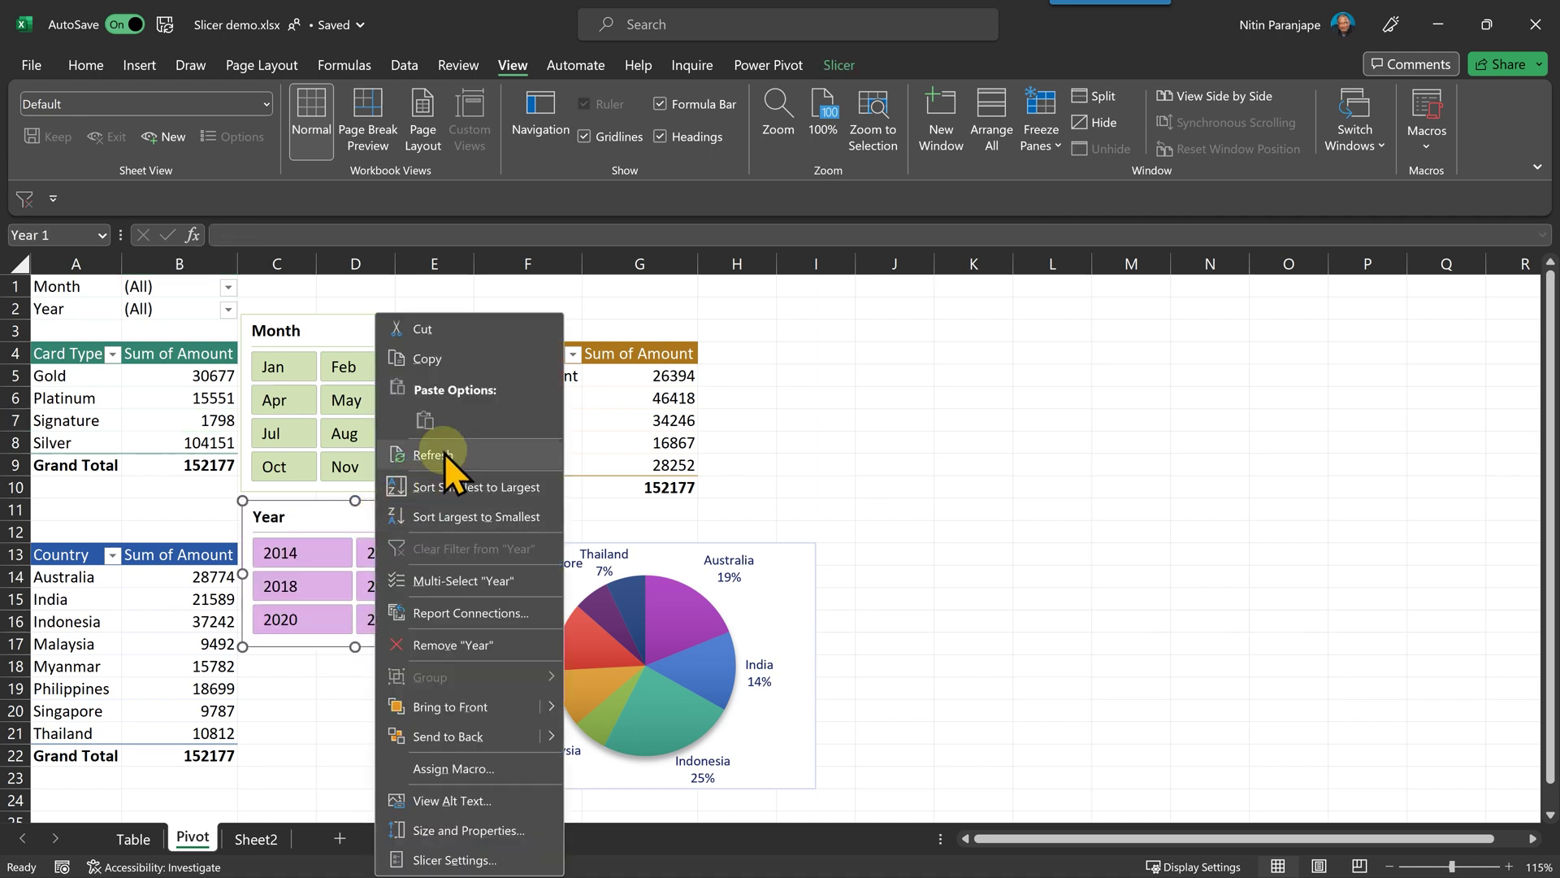
click(328, 530)
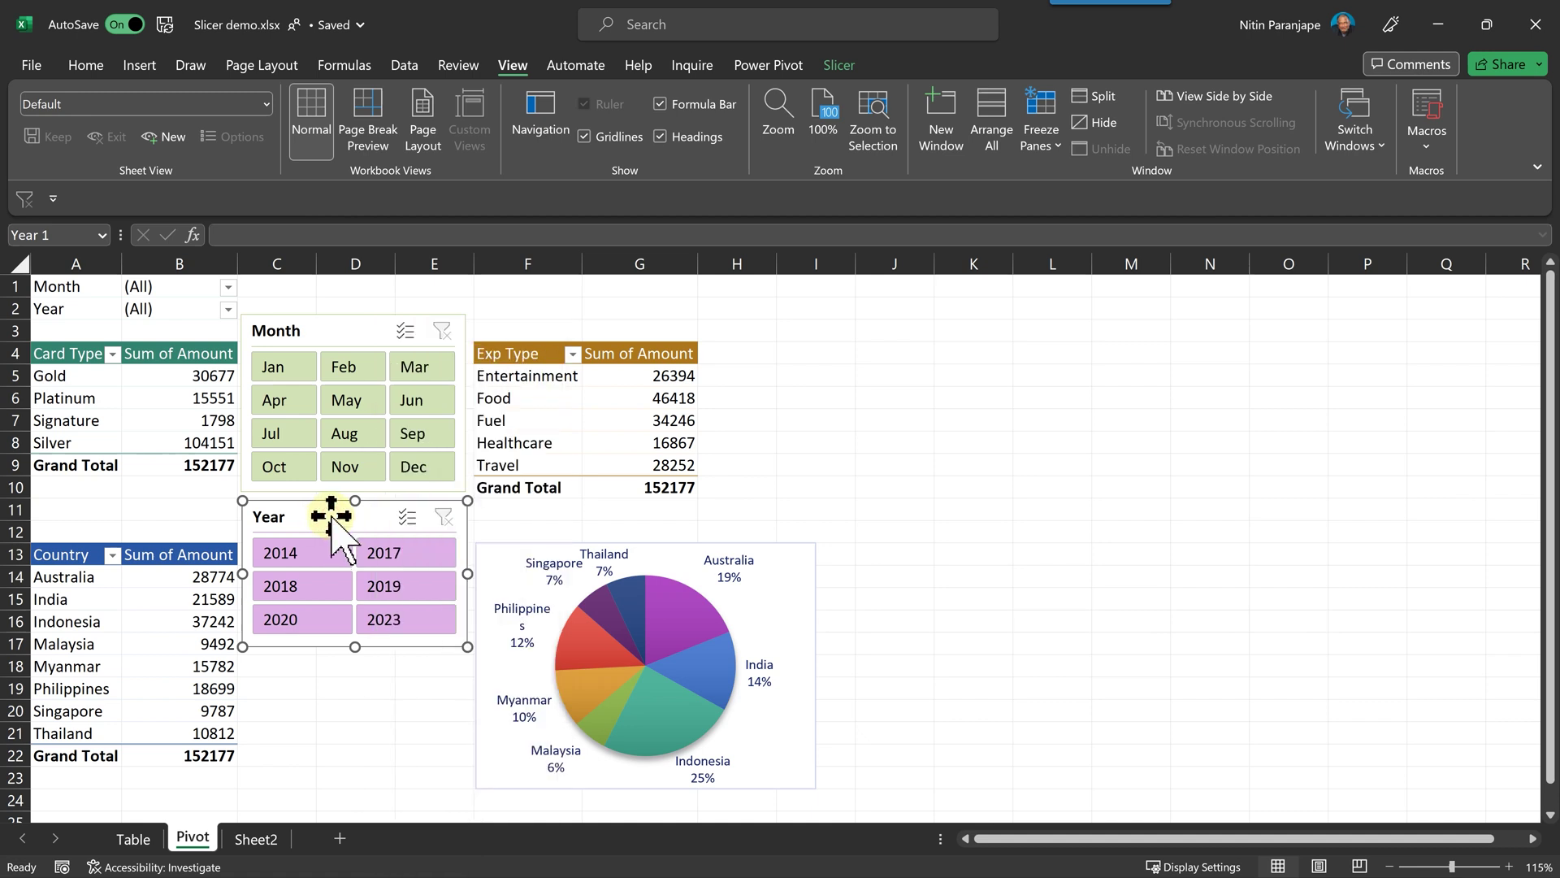
key(alt)
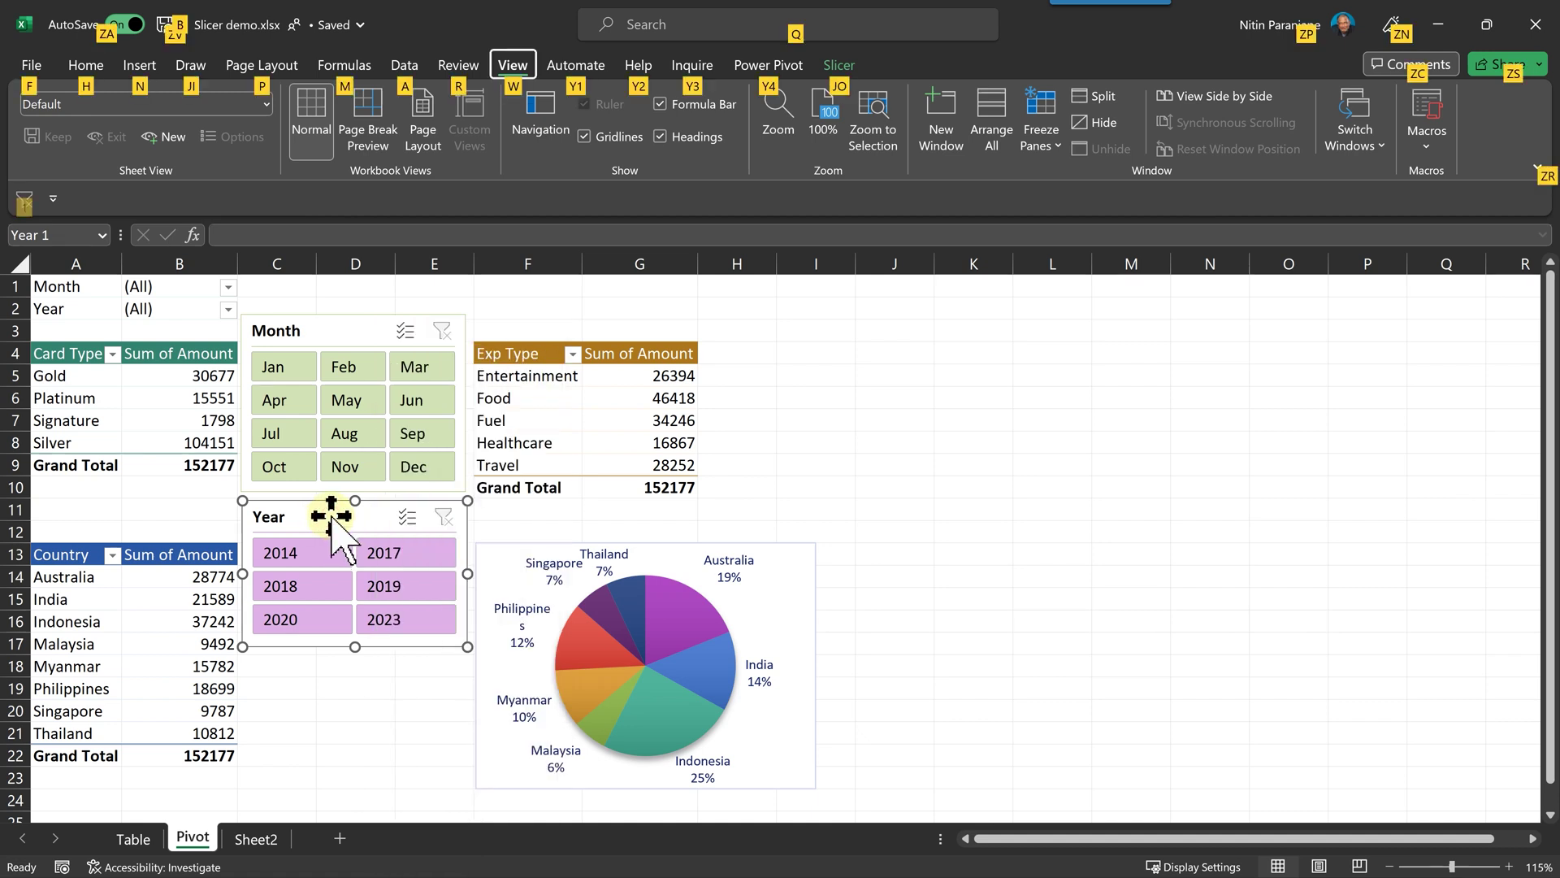
Change the Year in Sheet2 cell F18 back to 2020.
click(268, 837)
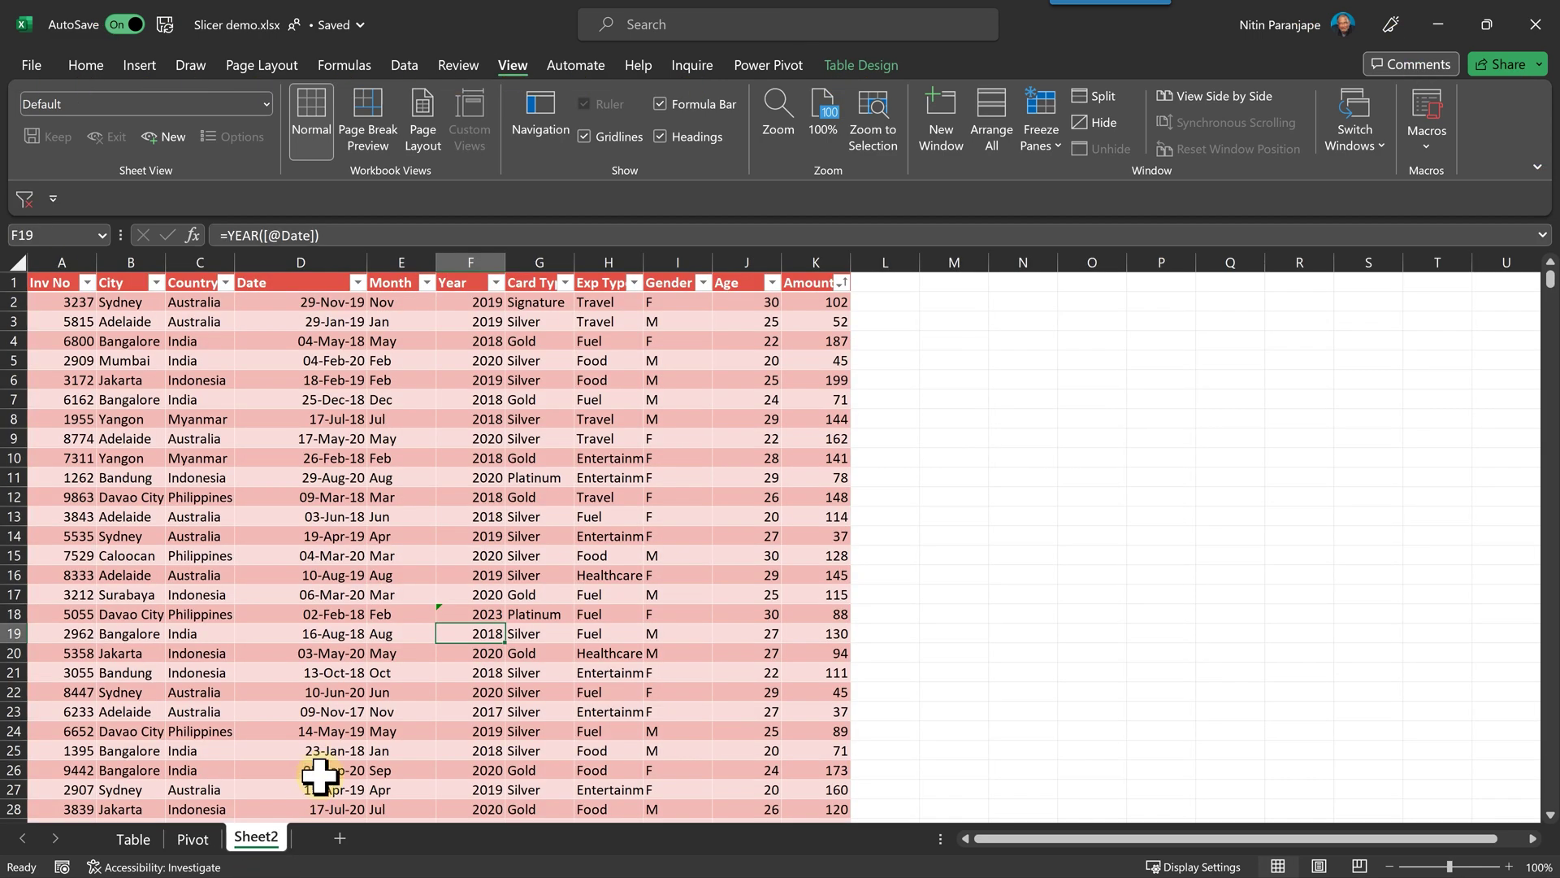
click(488, 612)
text(20)
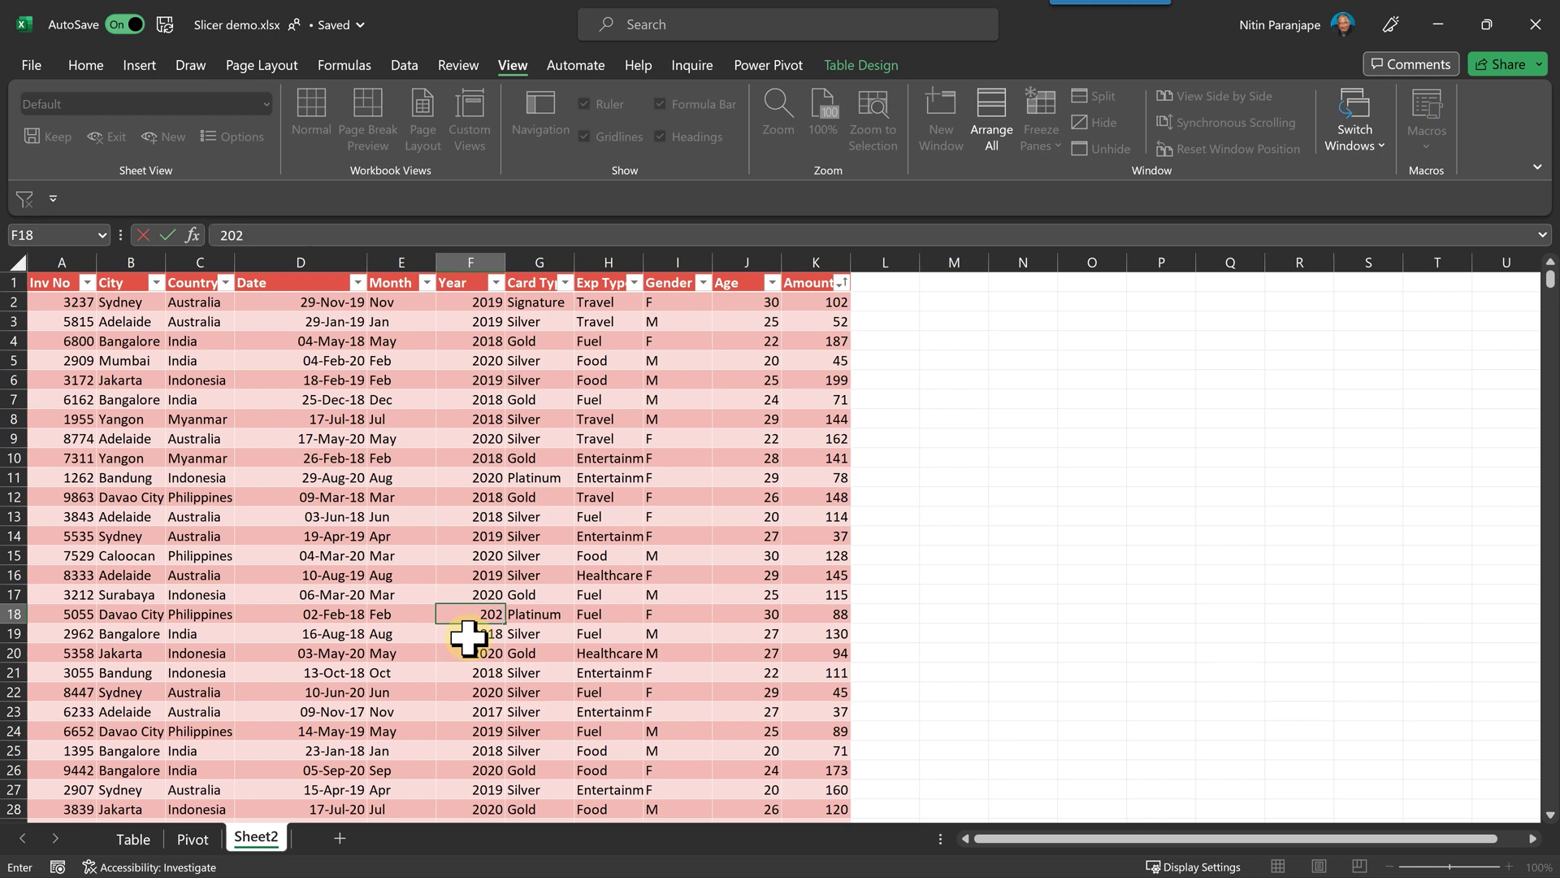
key(Return)
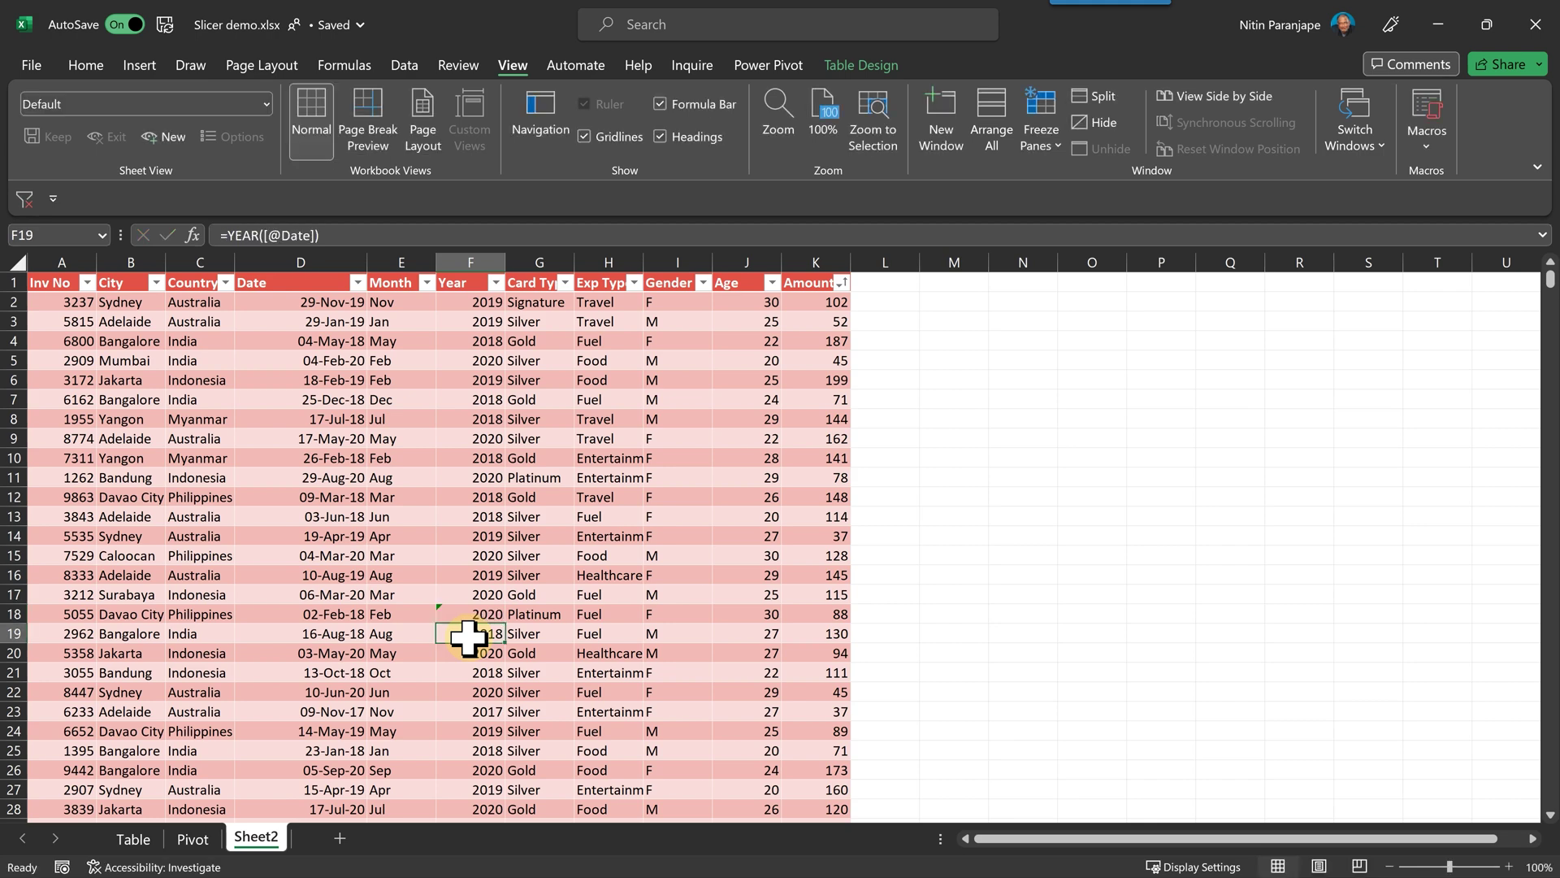
Refresh the Year slicer on the Pivot sheet so 2023 shows as having no data.
click(195, 837)
right_click(350, 524)
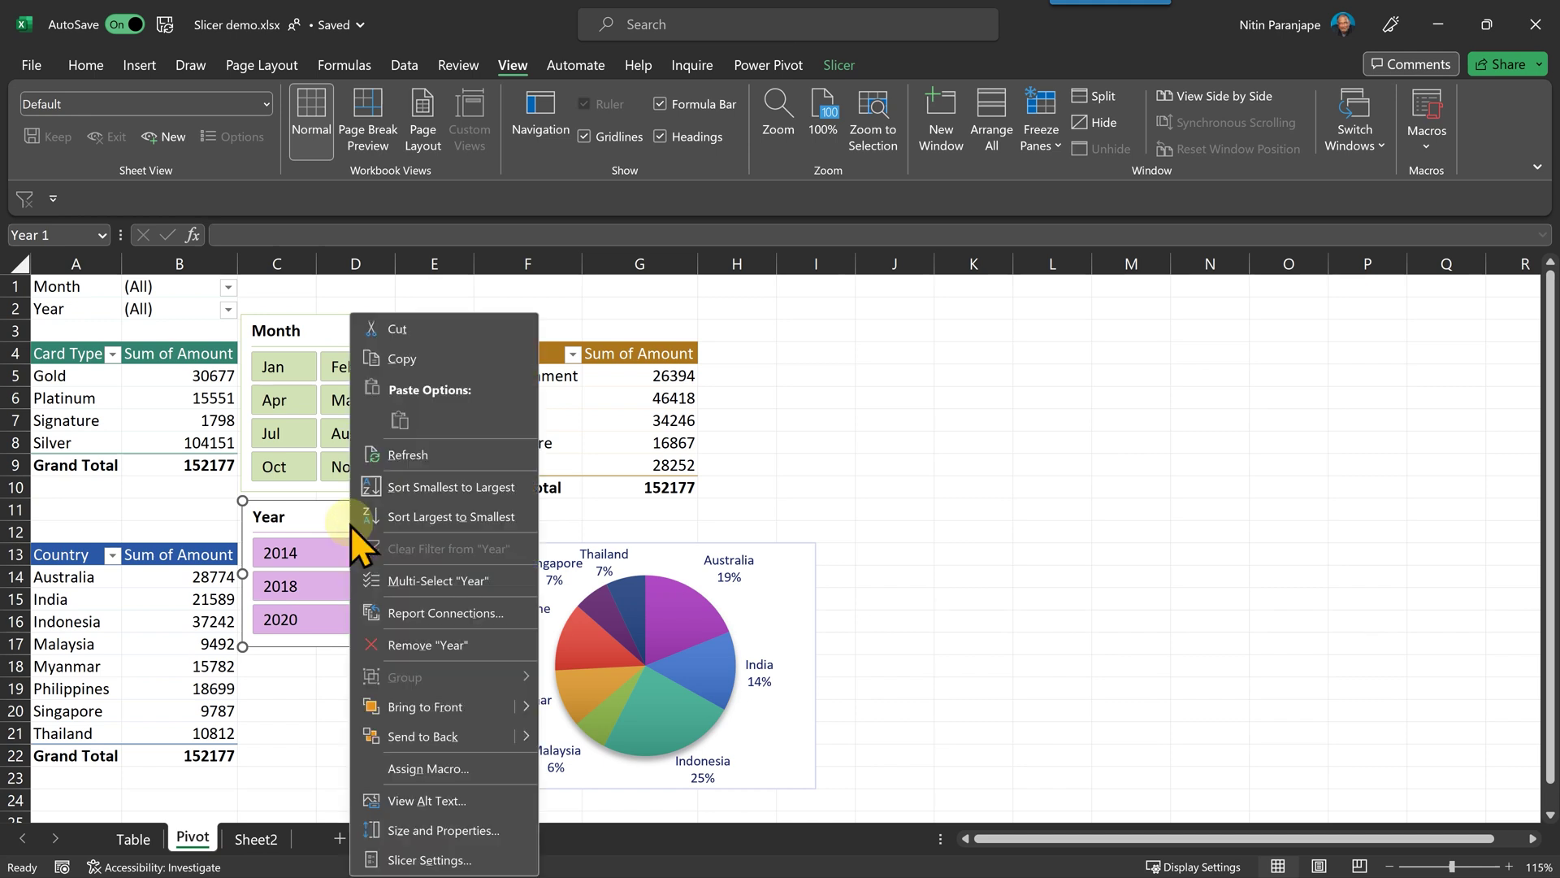
click(442, 457)
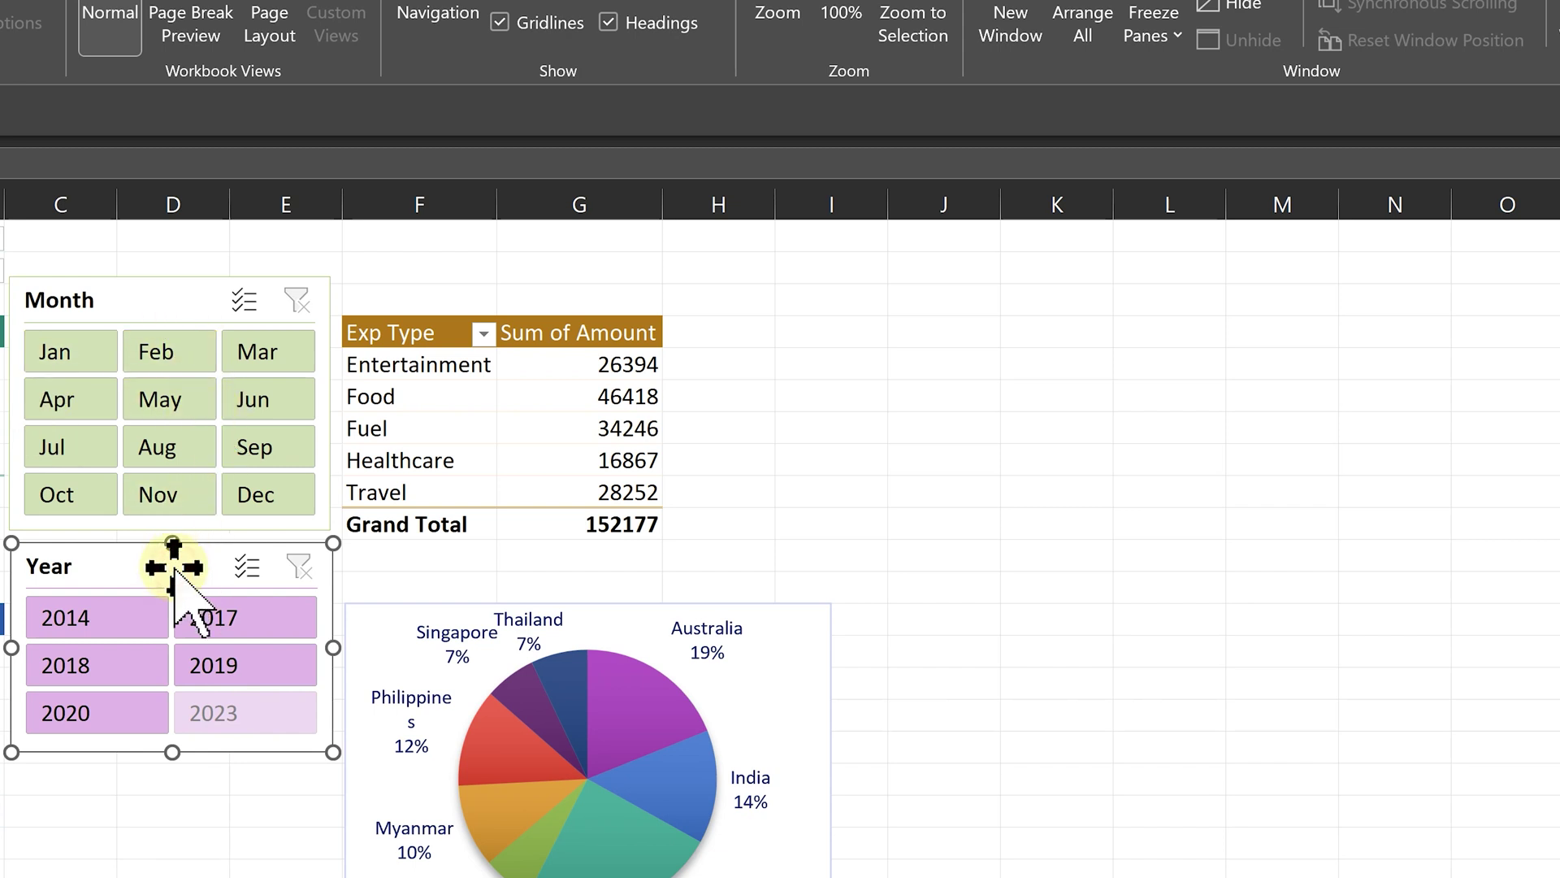
Untick 'Show items deleted from the data source' in the Year slicer settings so 2023 disappears.
click(786, 2)
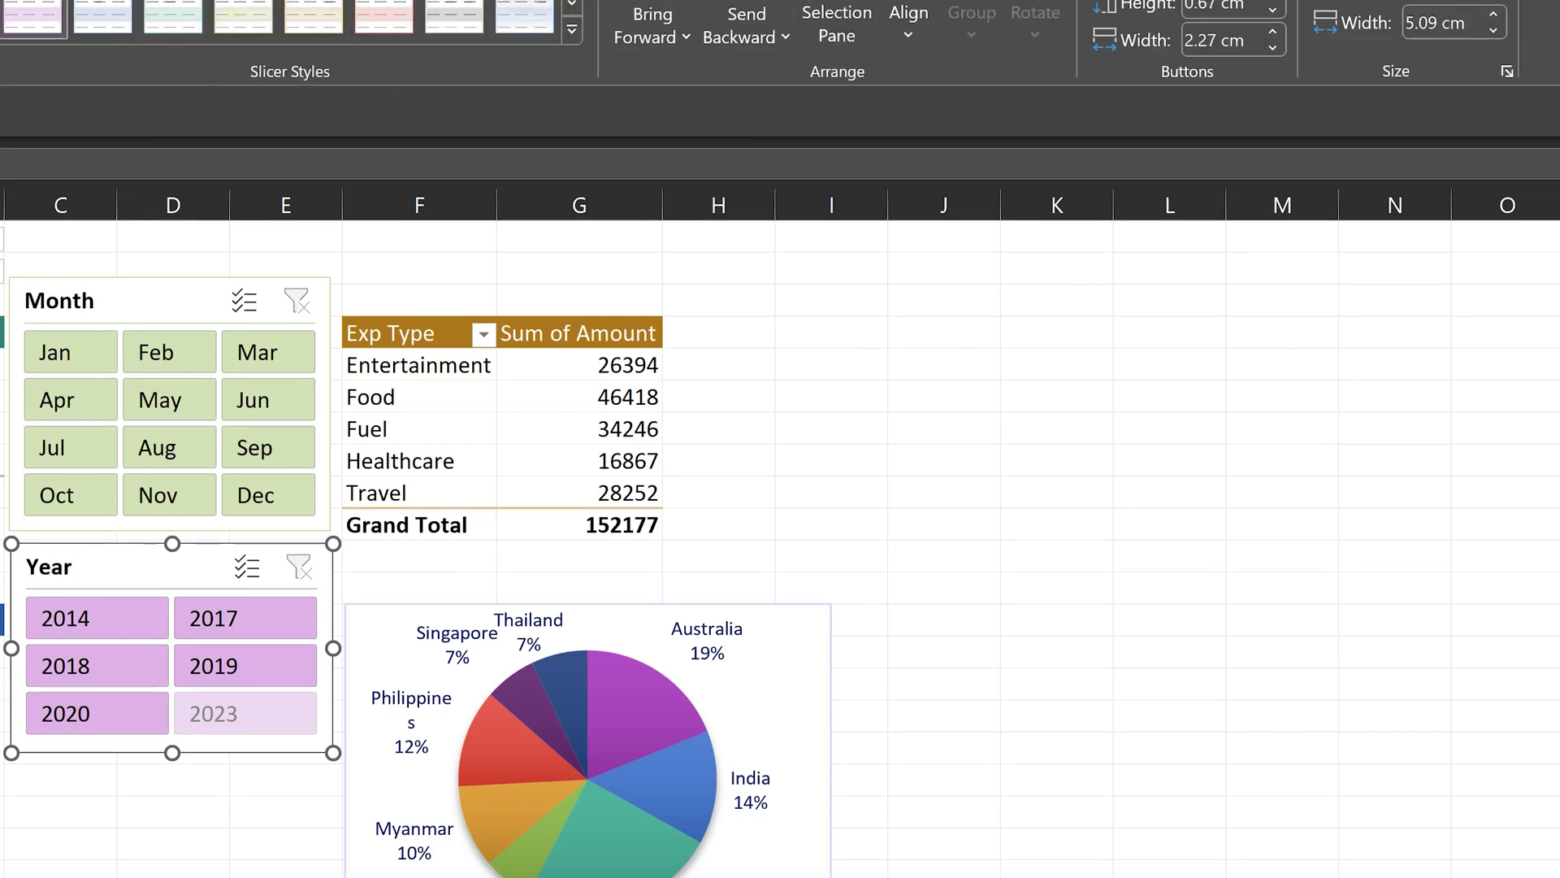
click(126, 155)
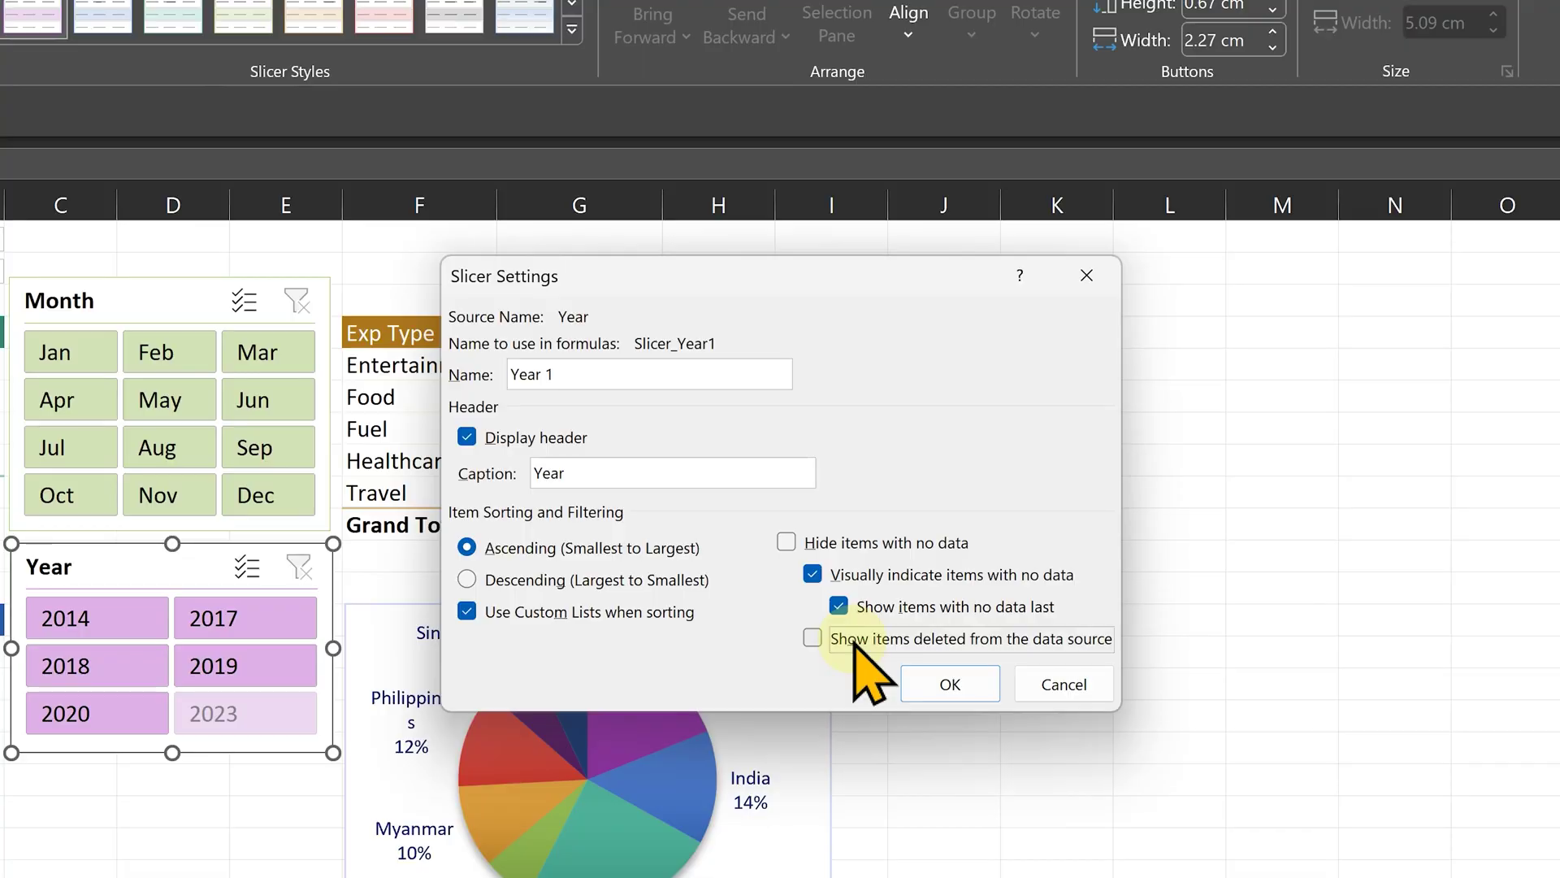
click(971, 684)
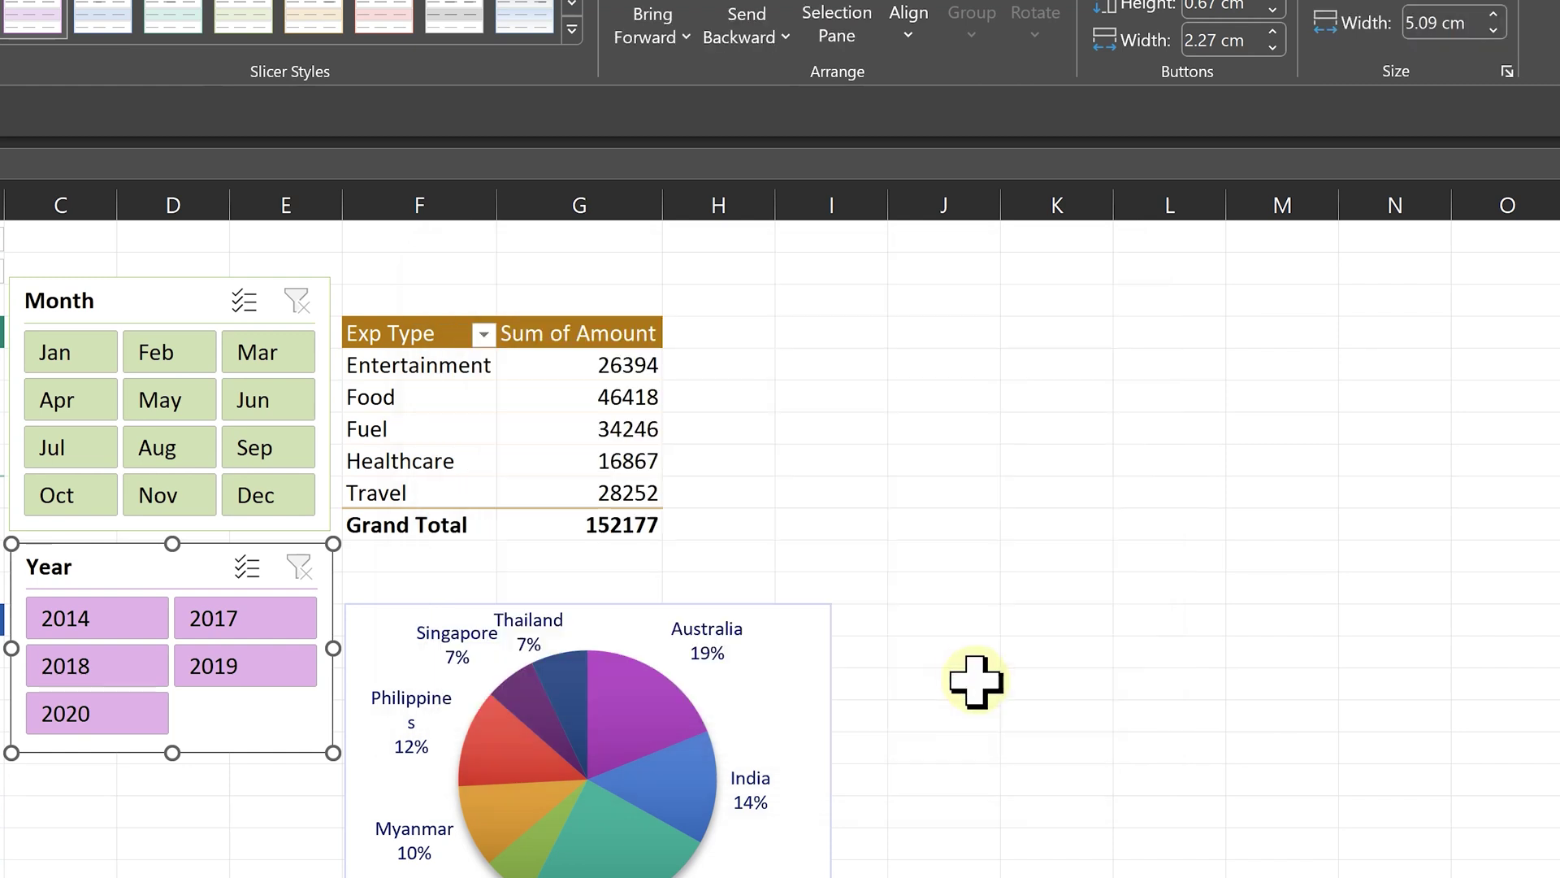
right_click(286, 707)
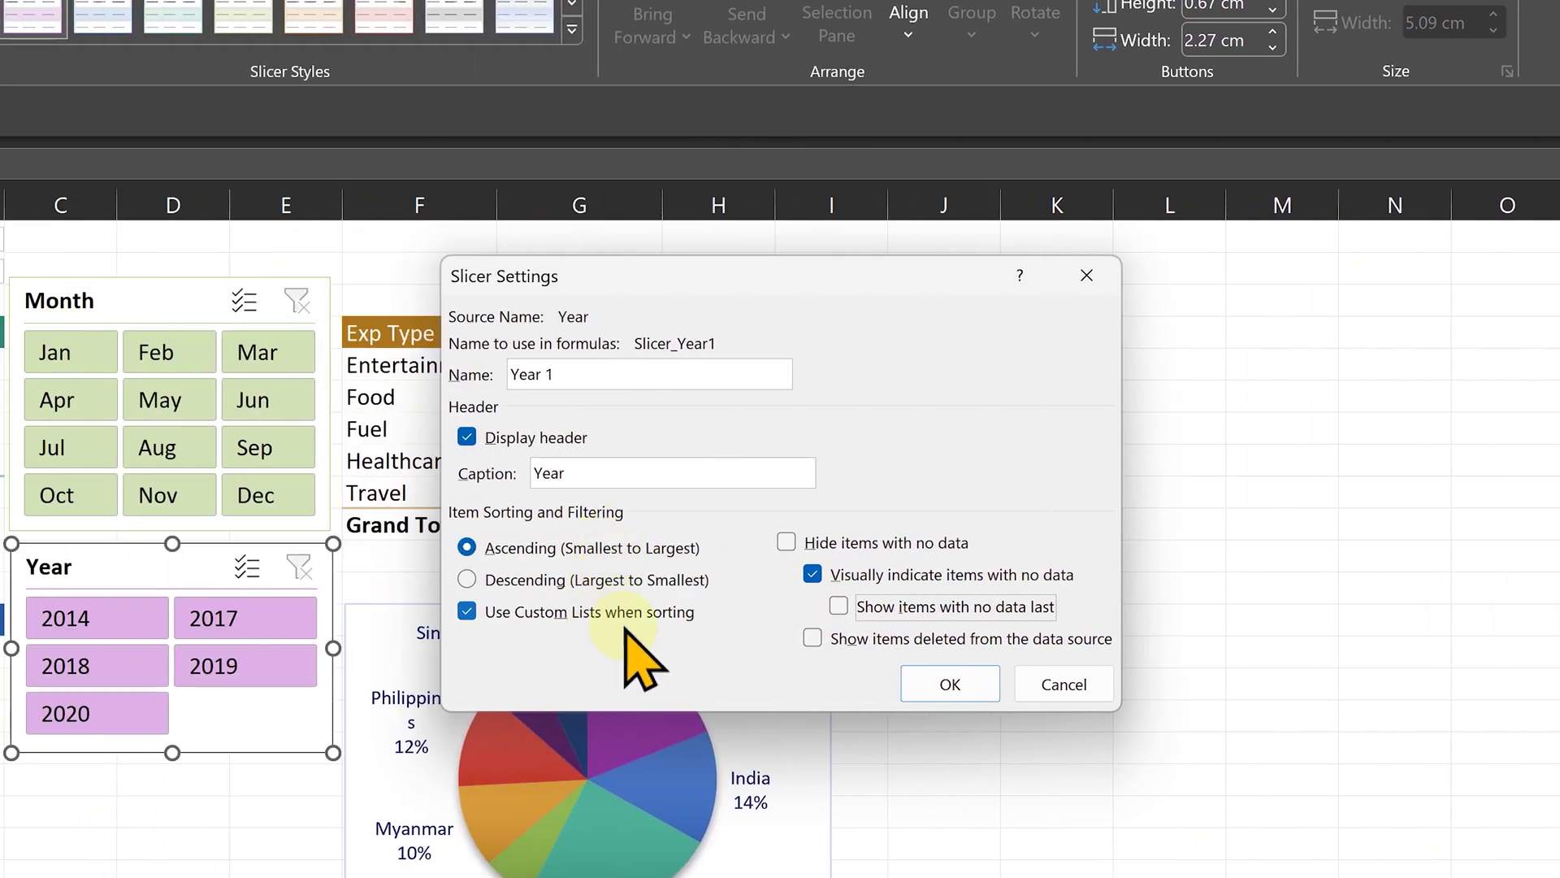
click(941, 683)
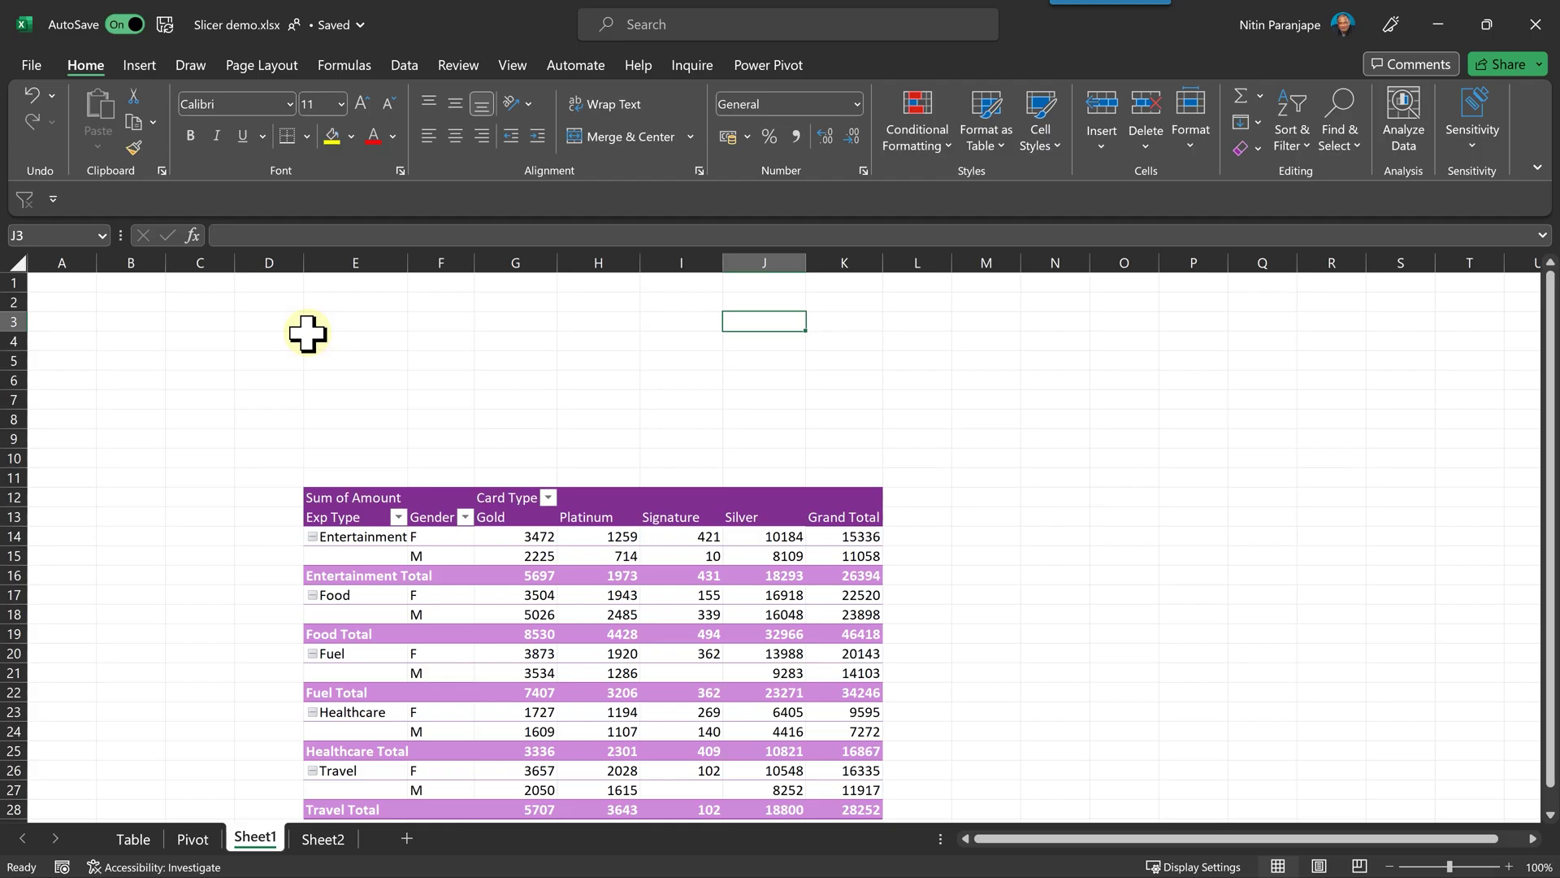
Insert a Date timeline for the Sheet1 pivot table.
click(574, 647)
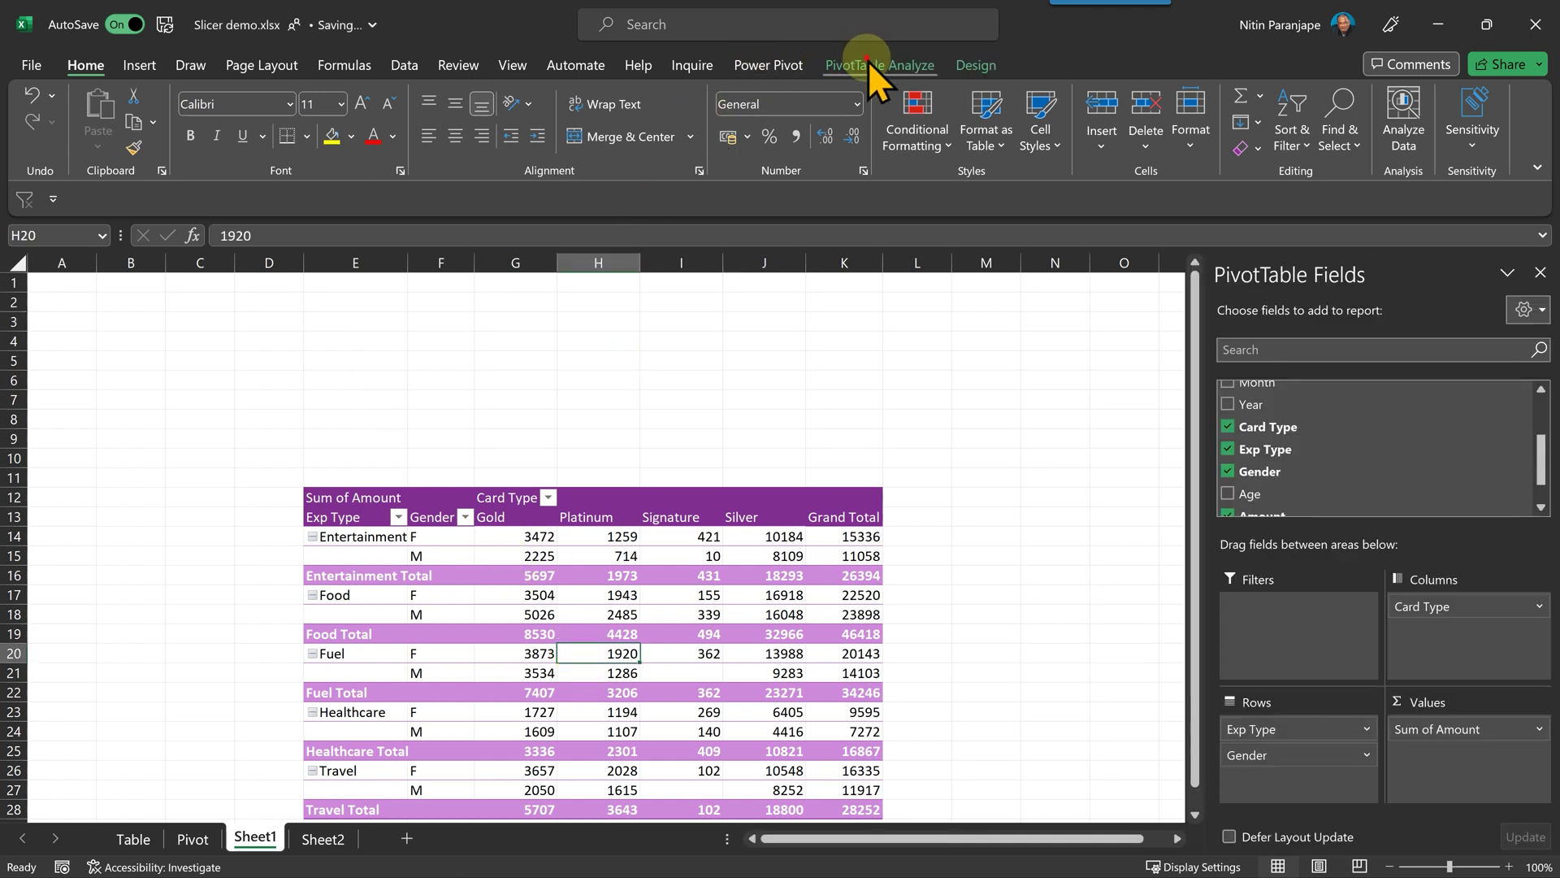
click(867, 64)
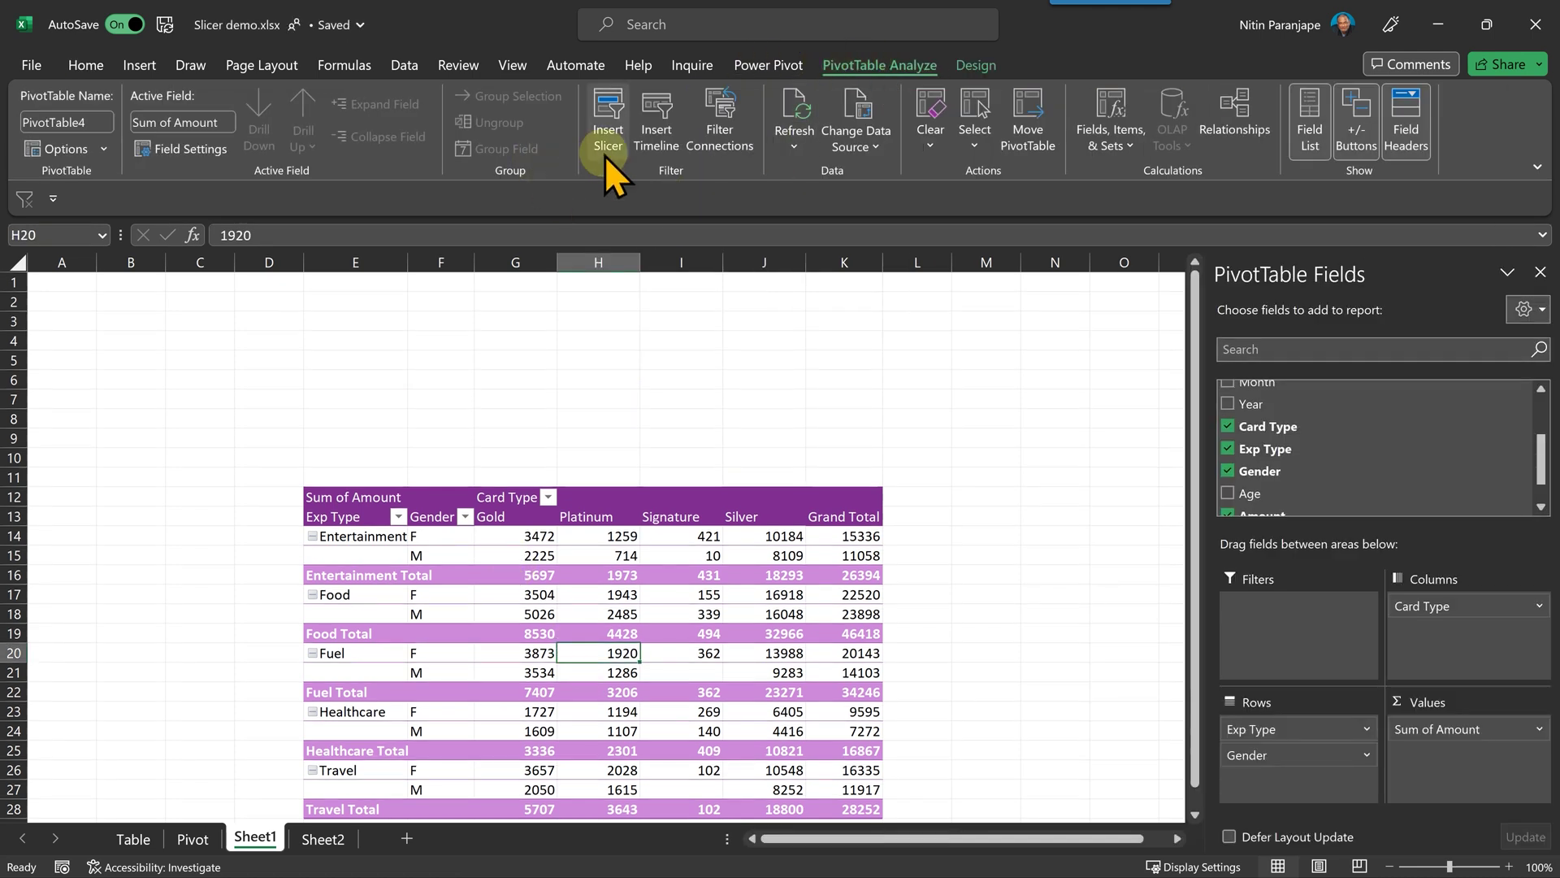
click(675, 143)
click(679, 364)
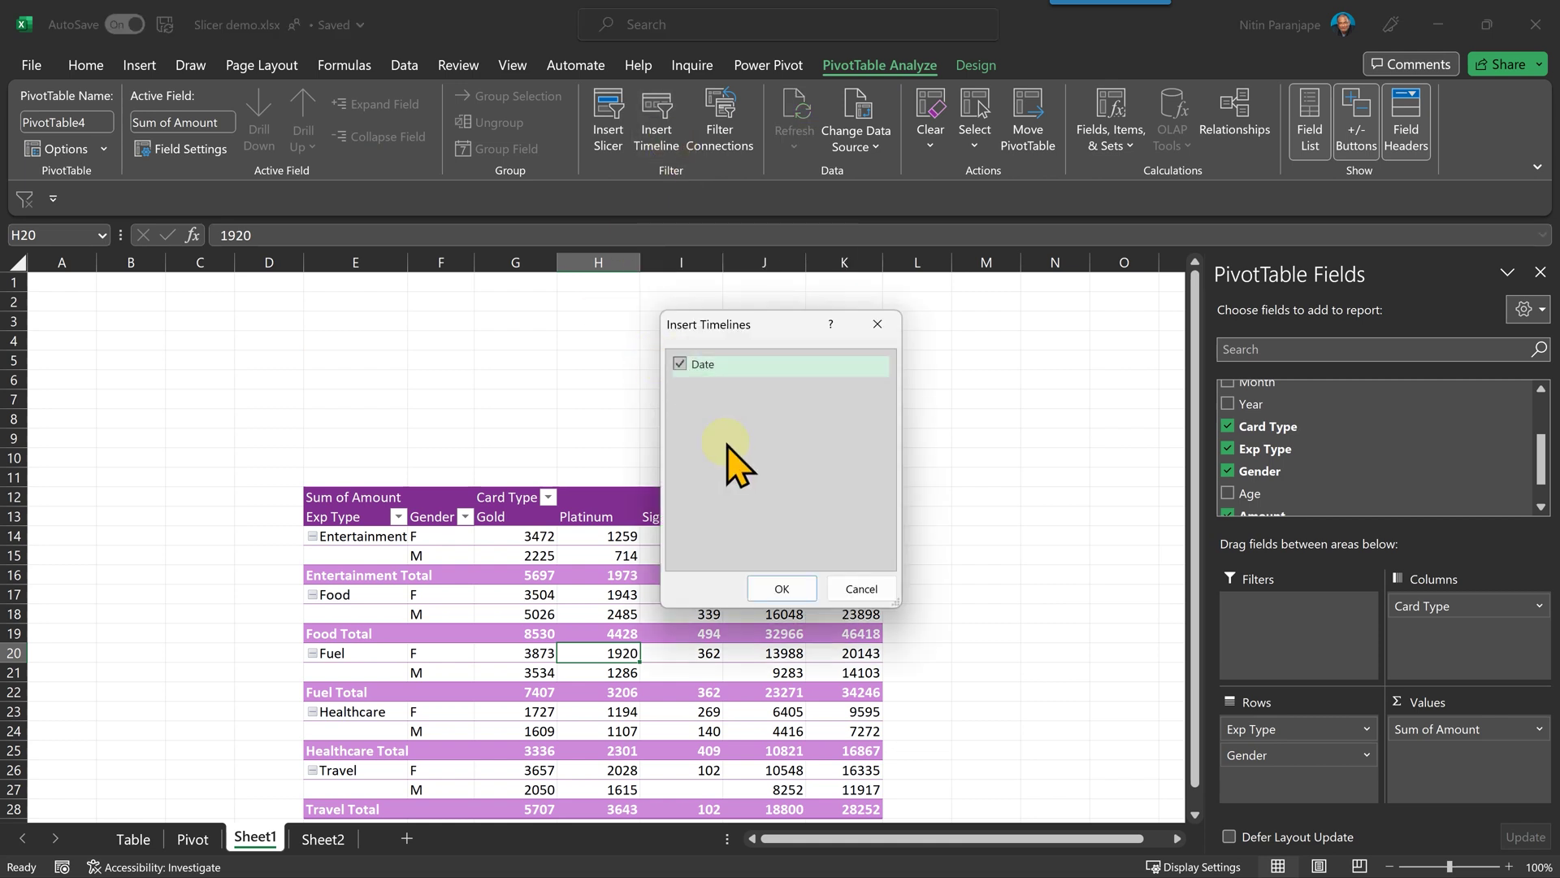
click(804, 592)
Move the Date timeline to the top-left above the pivot and widen it to 18.48 cm.
drag(455, 426, 119, 296)
drag(392, 428, 579, 424)
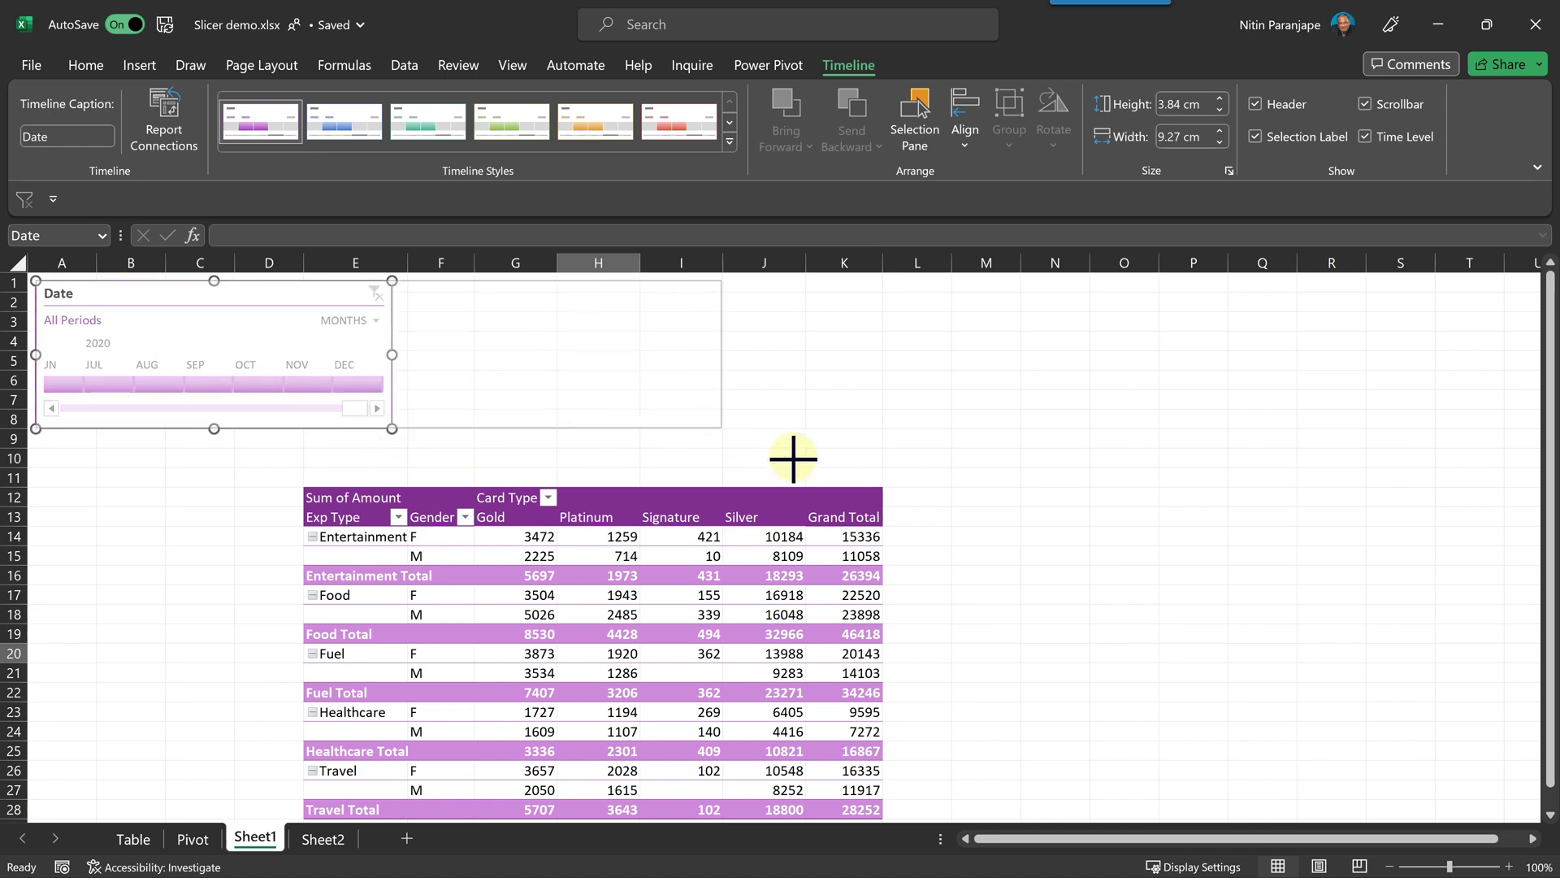
drag(793, 459, 745, 474)
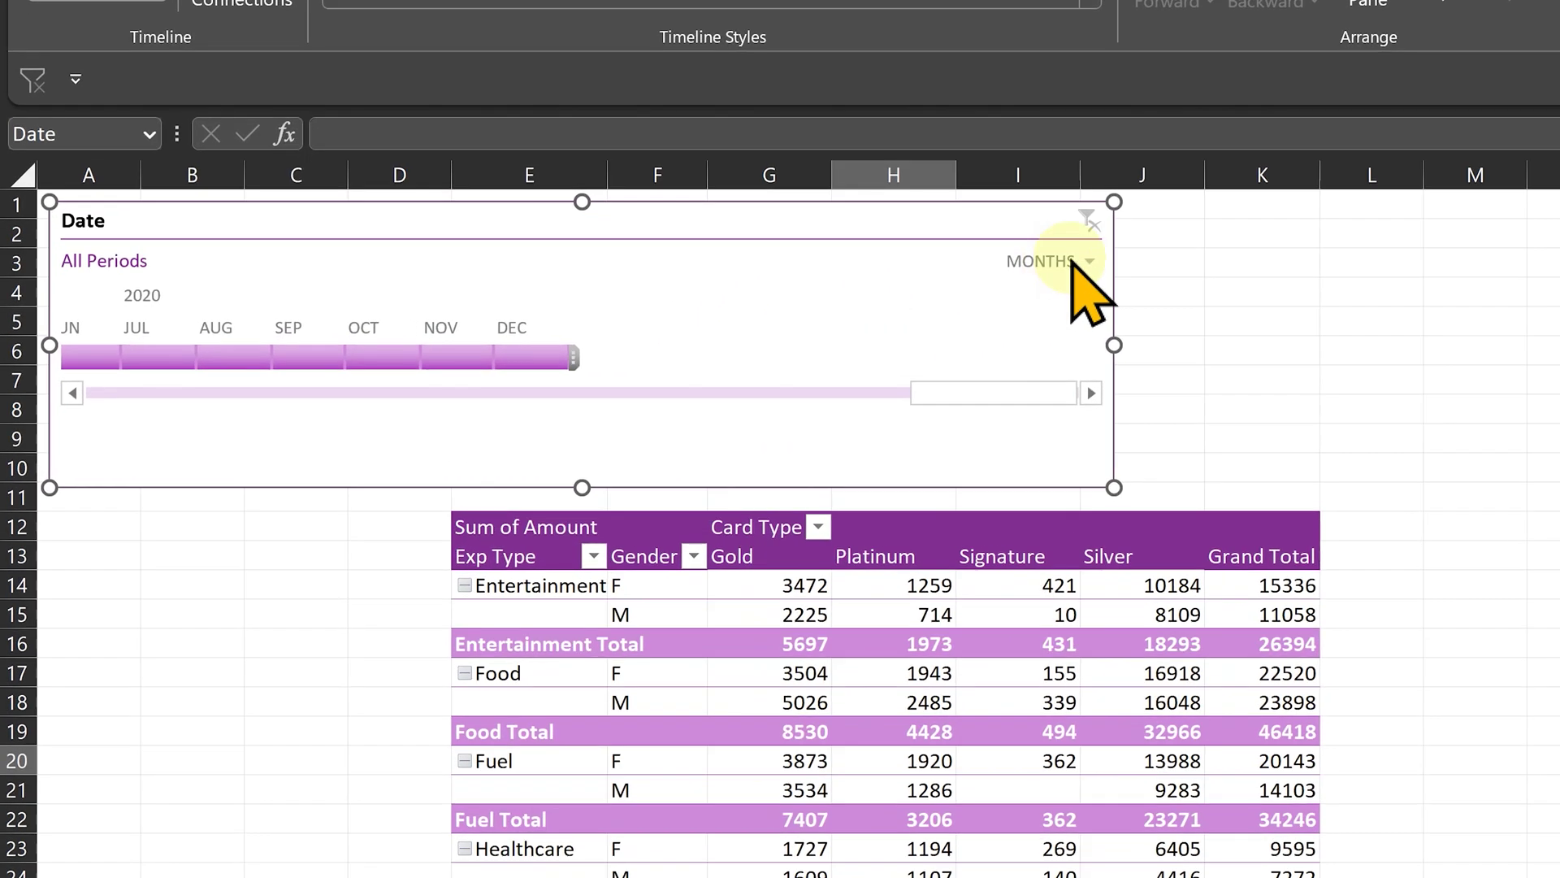
Switch the Date timeline to years and select a year range spanning 2016 to 2018.
click(1071, 260)
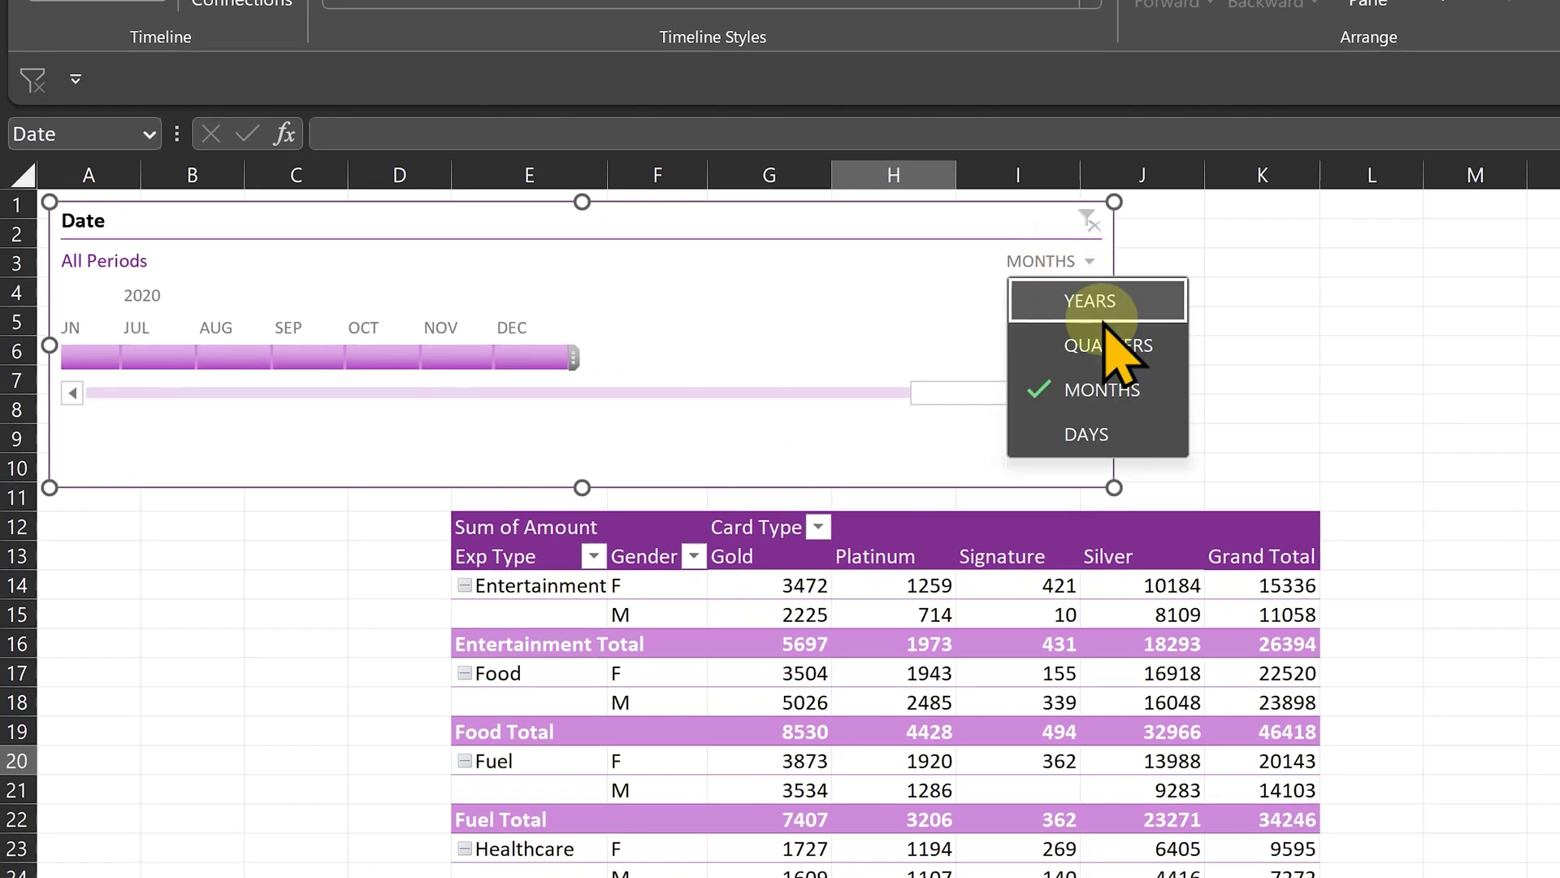
click(1088, 299)
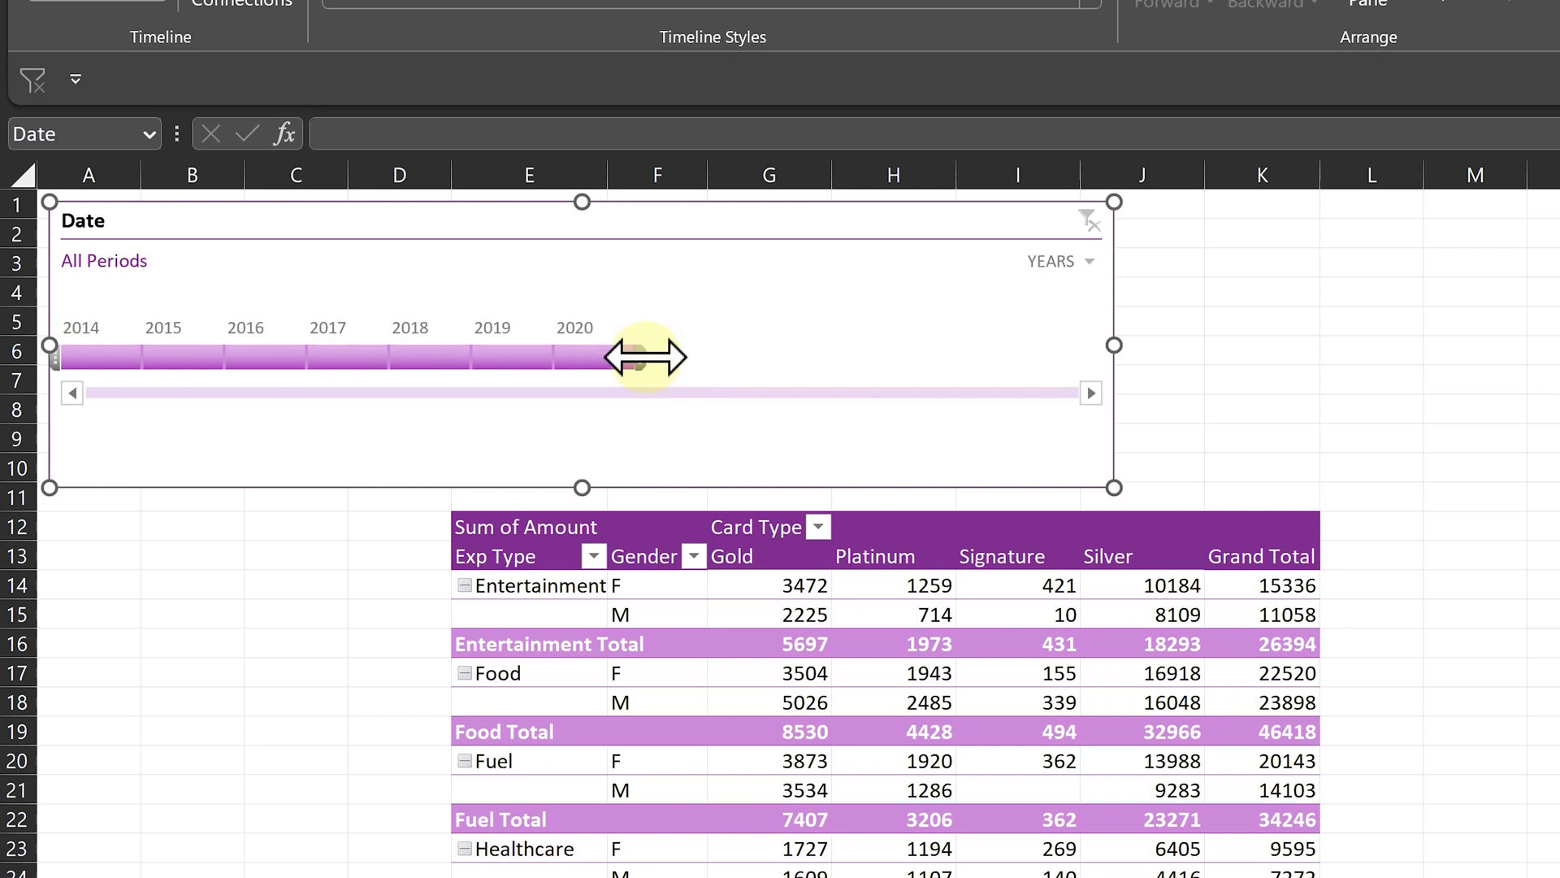
click(615, 361)
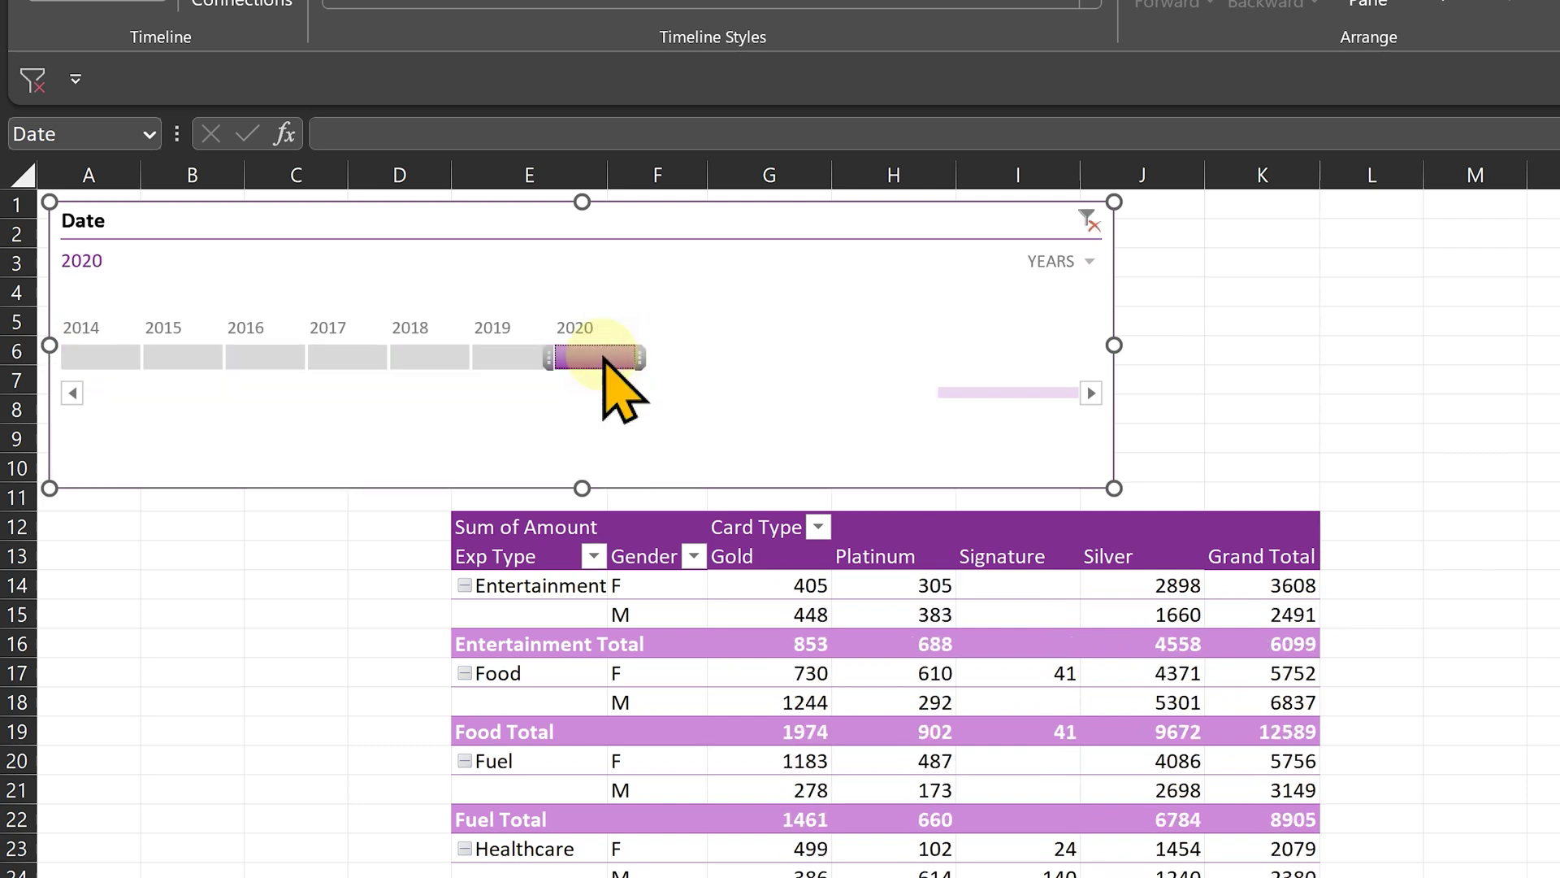
drag(604, 360, 345, 406)
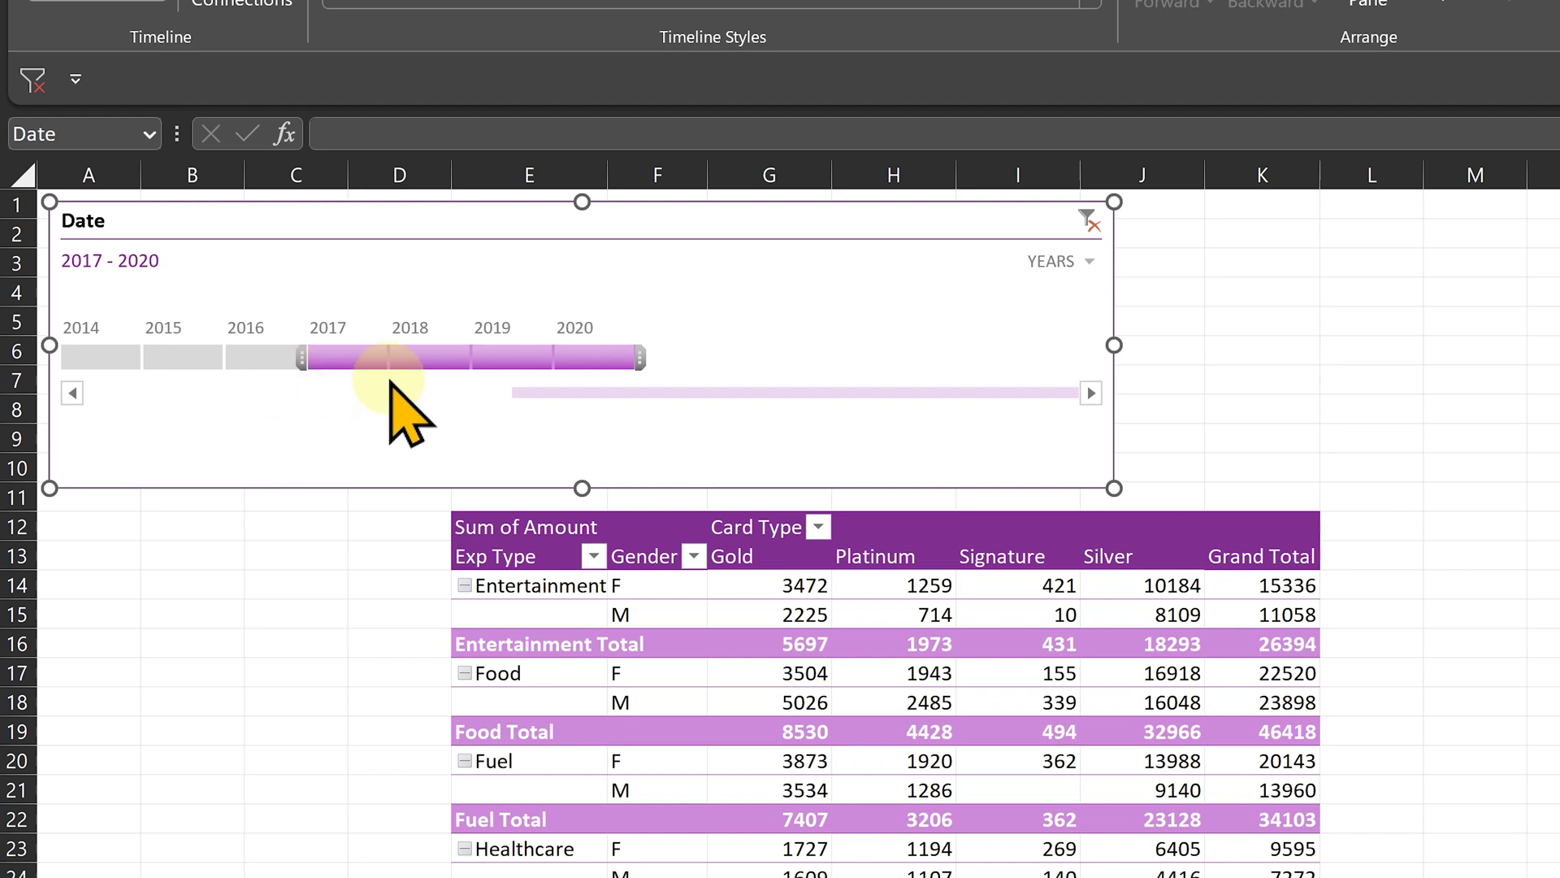
drag(642, 357, 455, 362)
drag(327, 369, 138, 365)
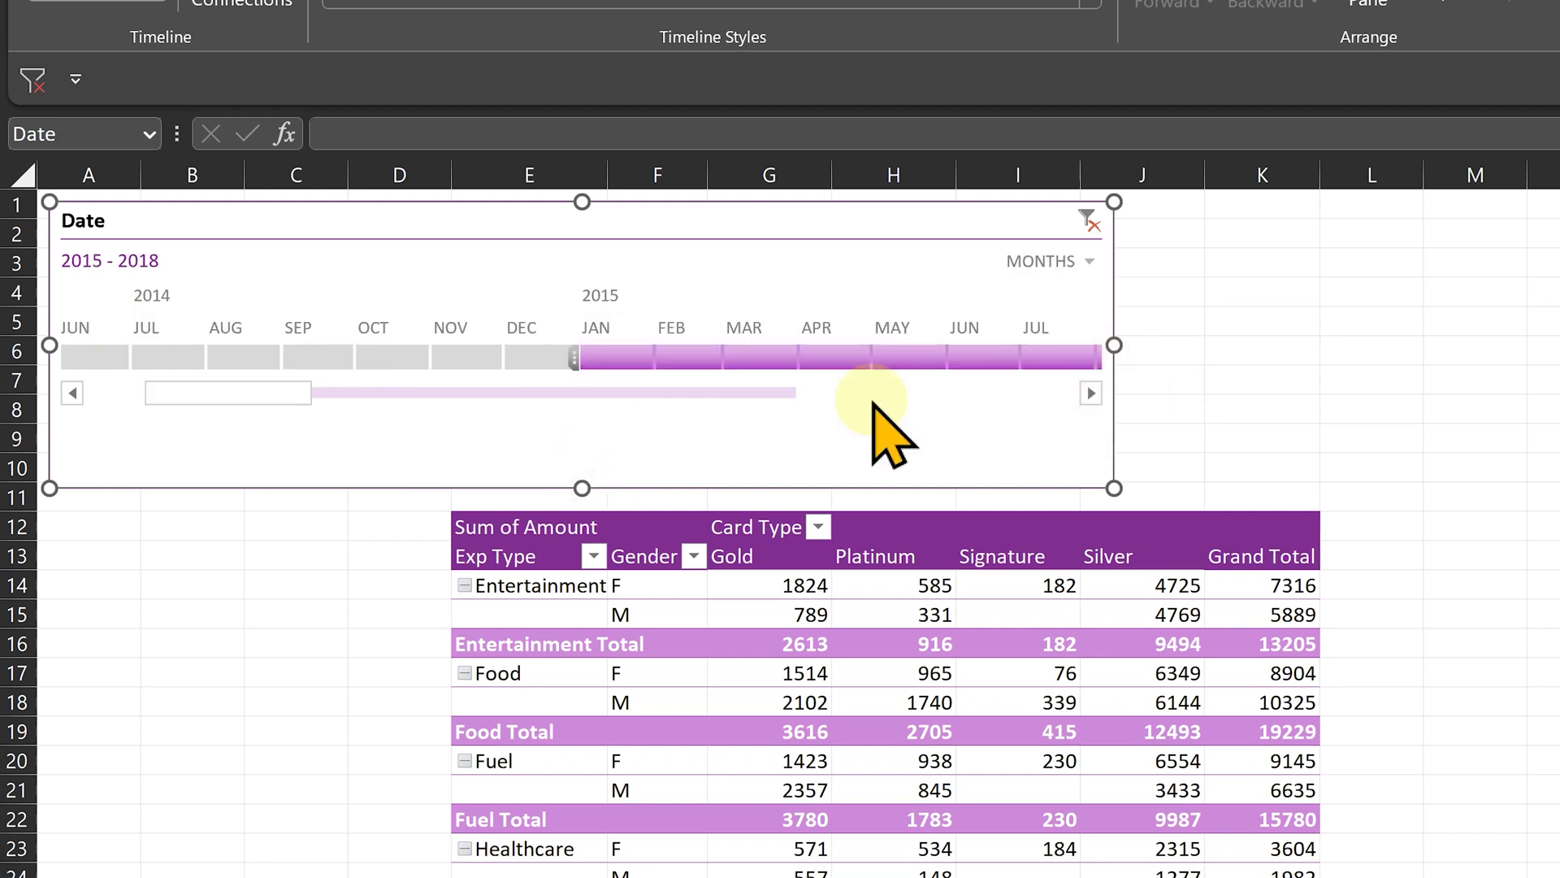
Adjust the timeline range by months, then filter the pivot to January 2018 only.
drag(588, 355, 426, 357)
drag(681, 359, 836, 370)
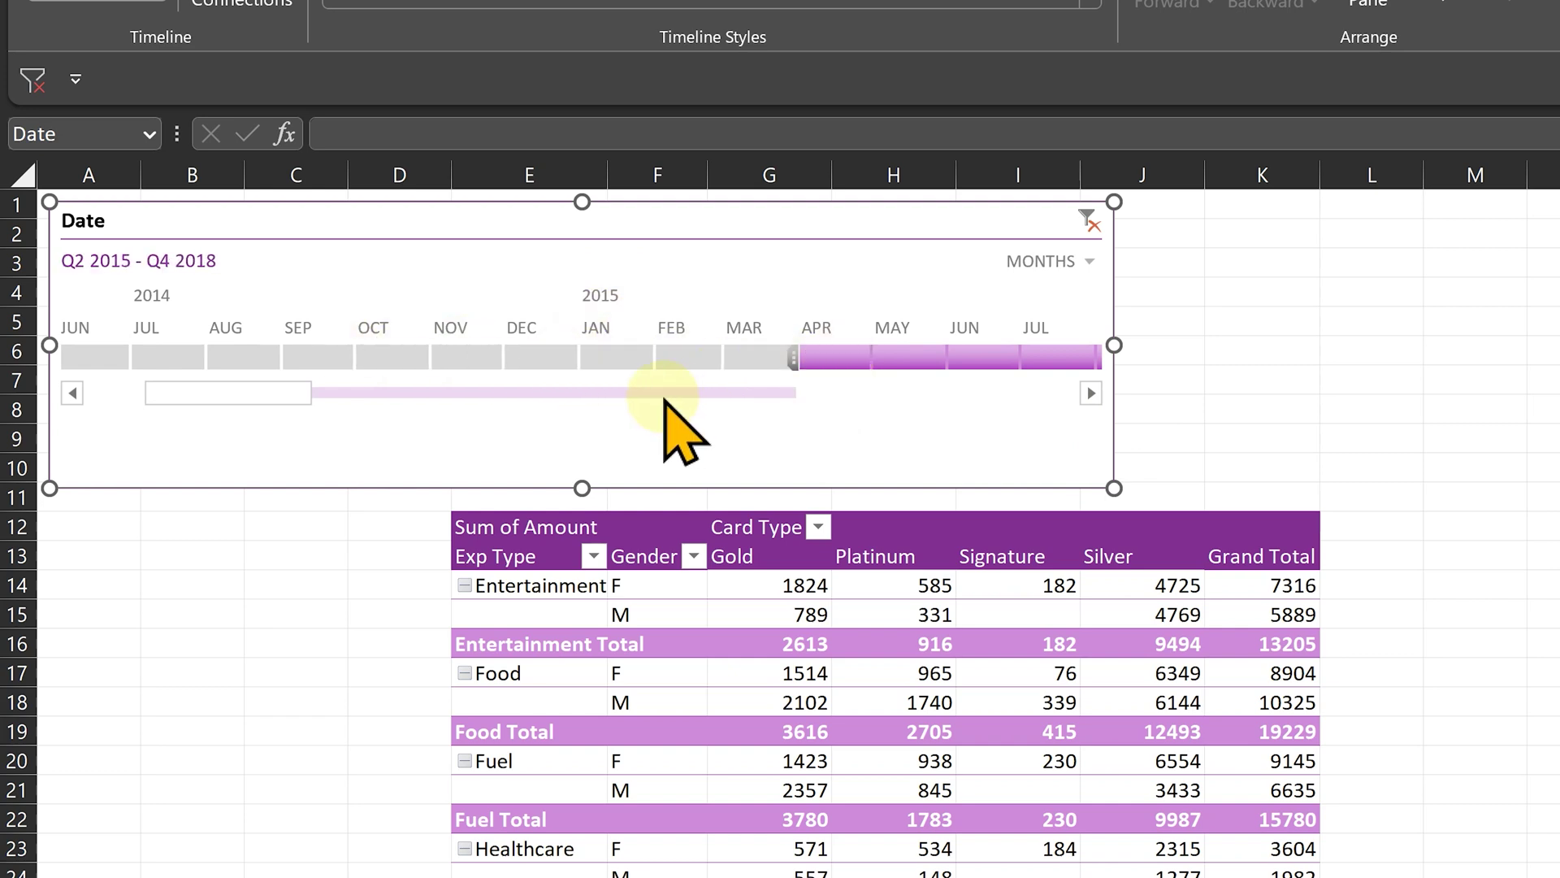
drag(297, 393, 657, 406)
click(922, 356)
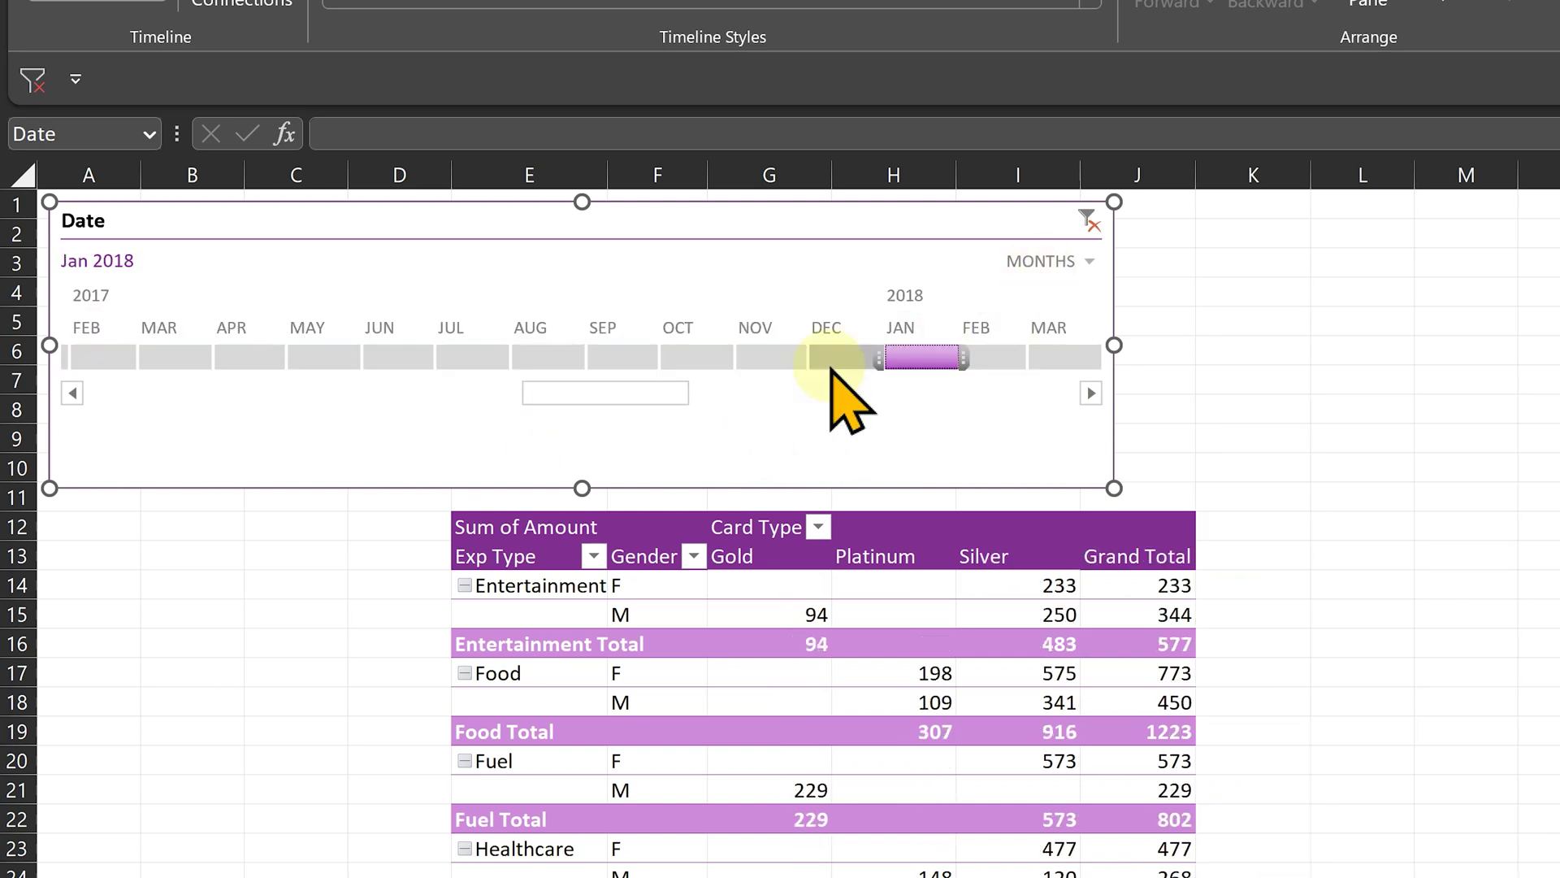